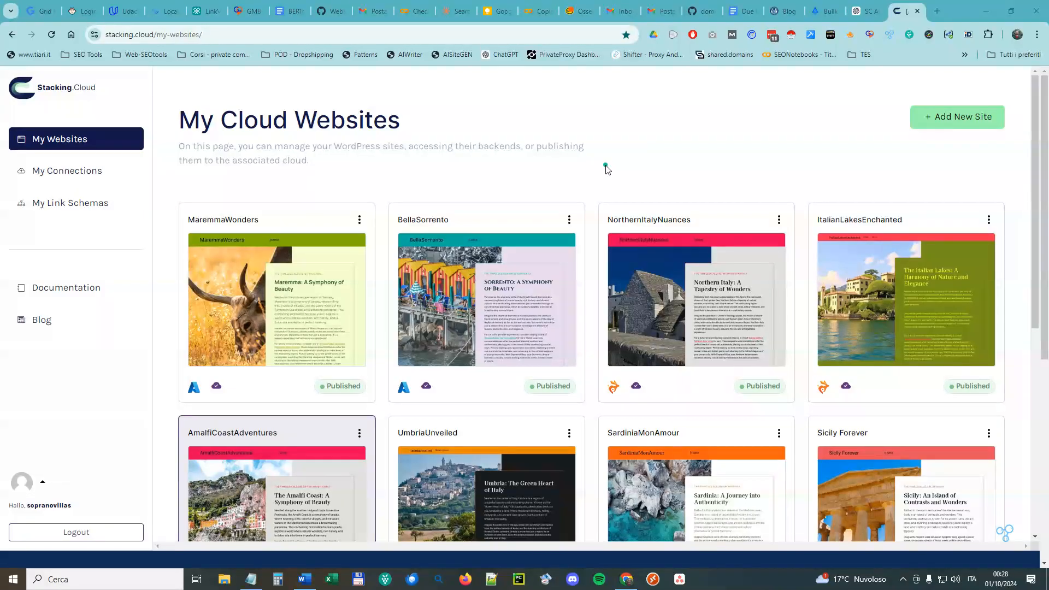
# Start a new site and choose the existing BellaSorrento website, from your own websites, as the one to clone
pyautogui.moveTo(447, 228)
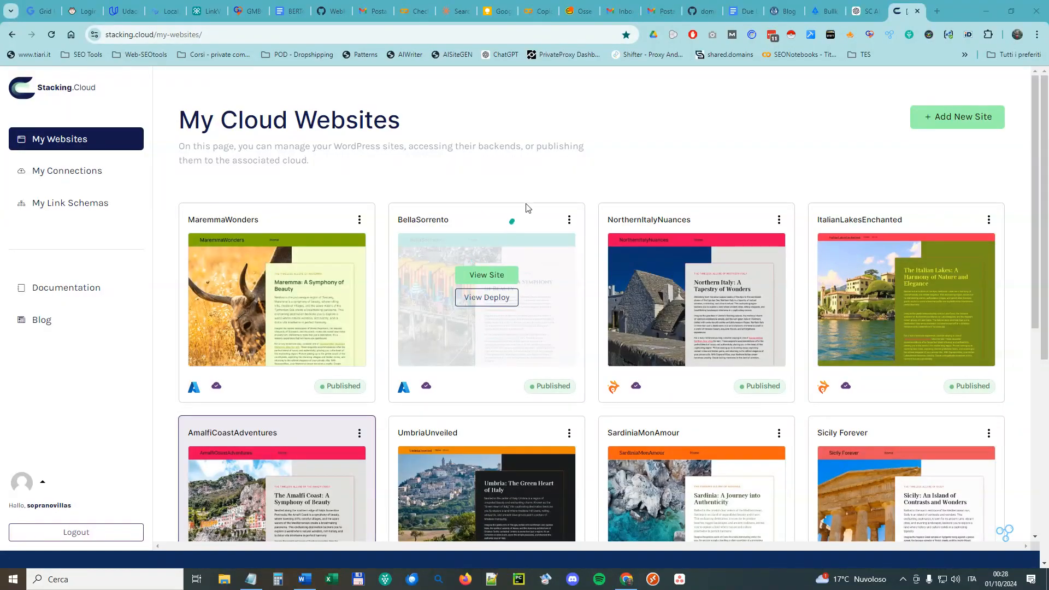
pyautogui.click(946, 122)
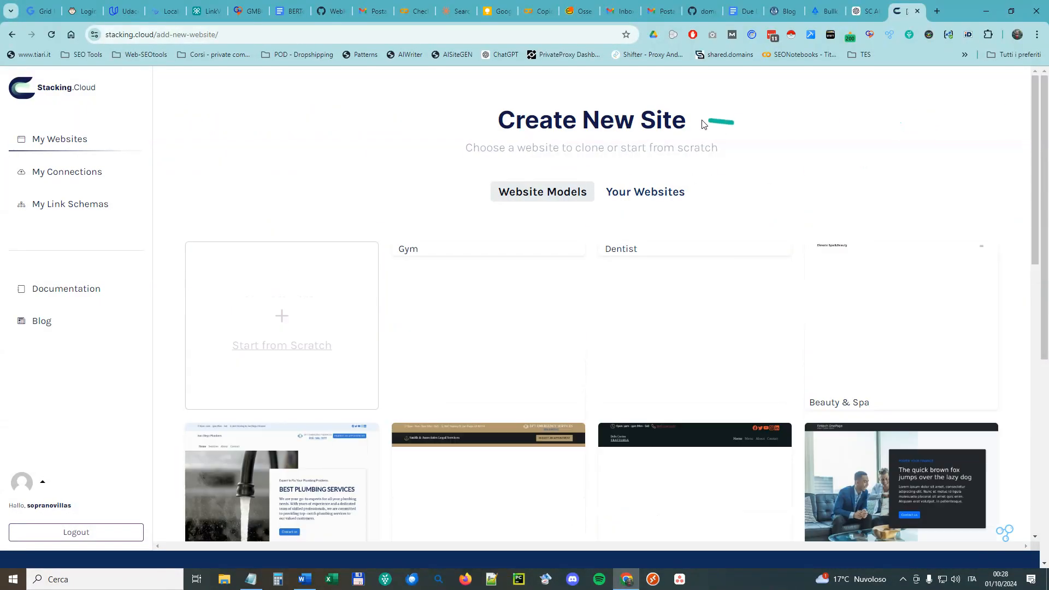
pyautogui.scroll(-3, 326, 383)
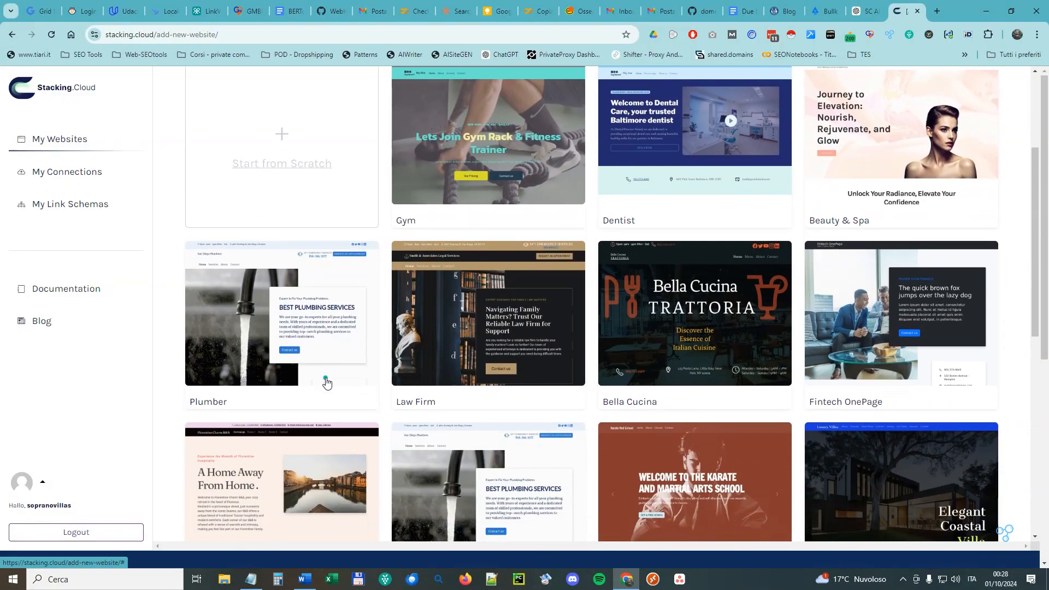
pyautogui.scroll(-5, 709, 402)
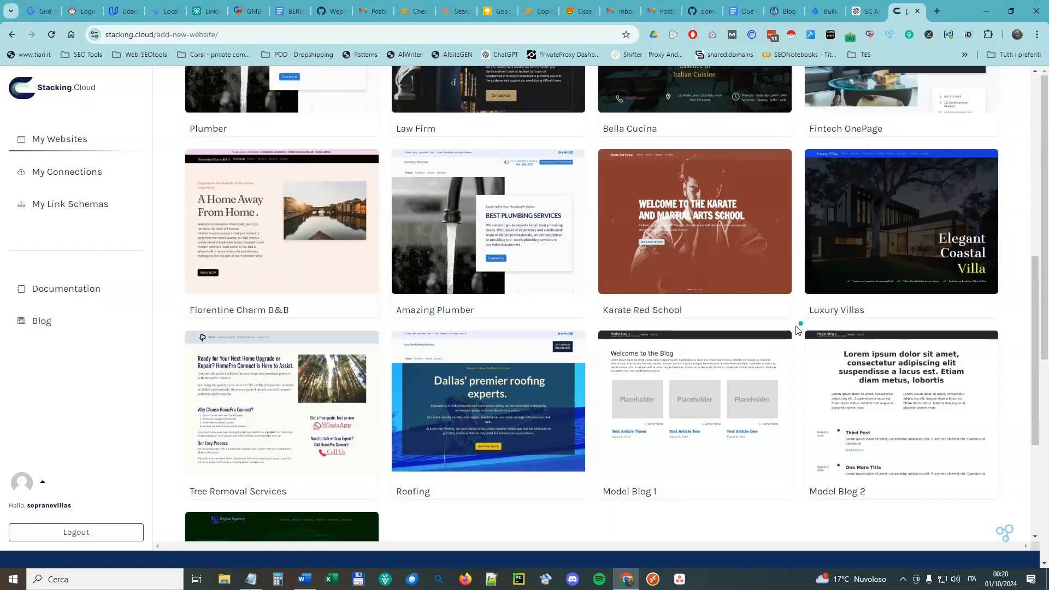
pyautogui.moveTo(921, 389)
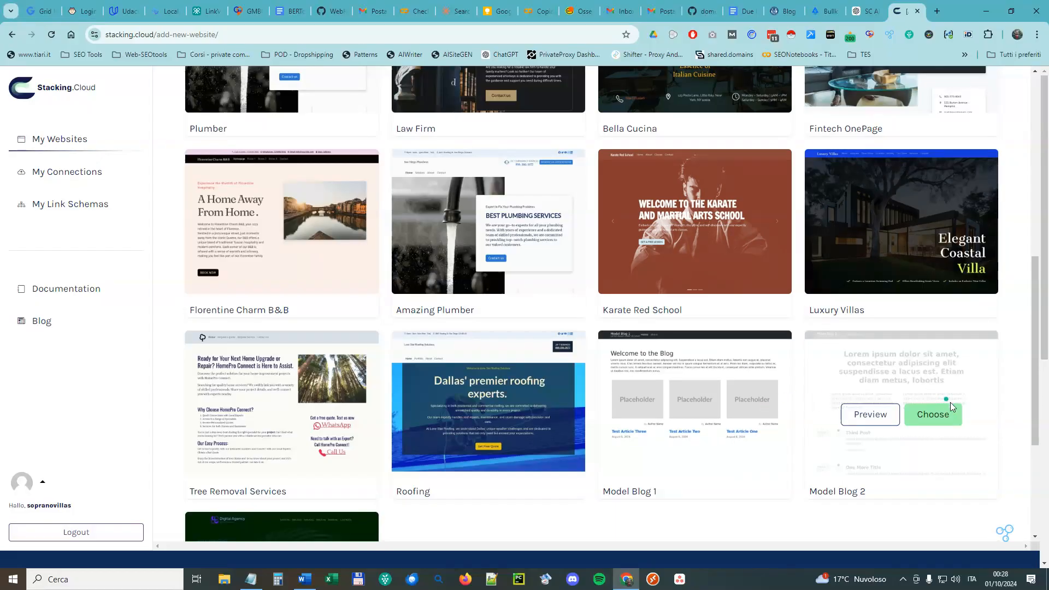
pyautogui.scroll(3, 701, 528)
pyautogui.scroll(5, 701, 528)
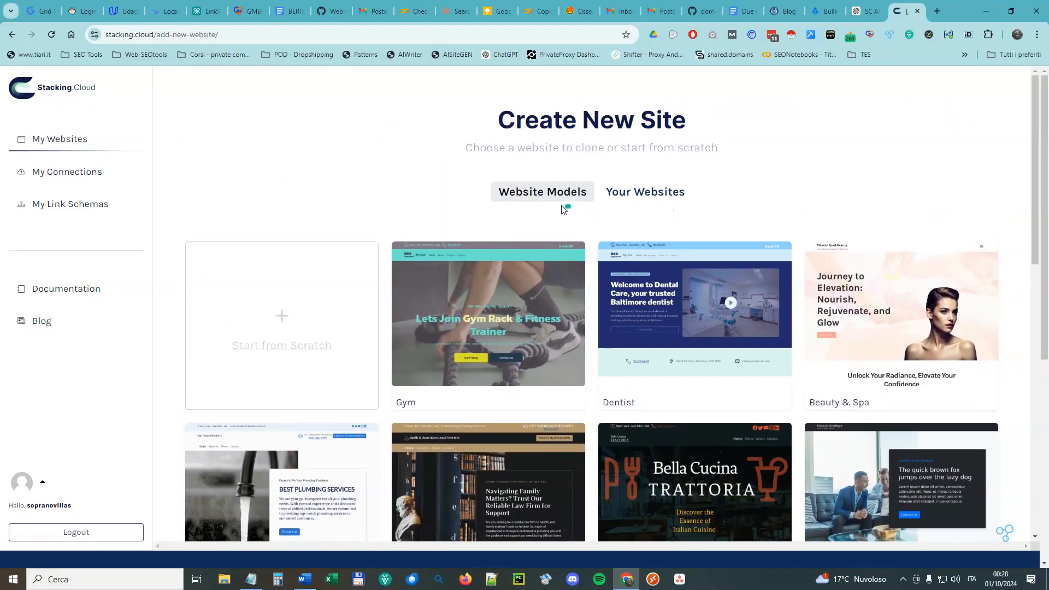
pyautogui.click(630, 197)
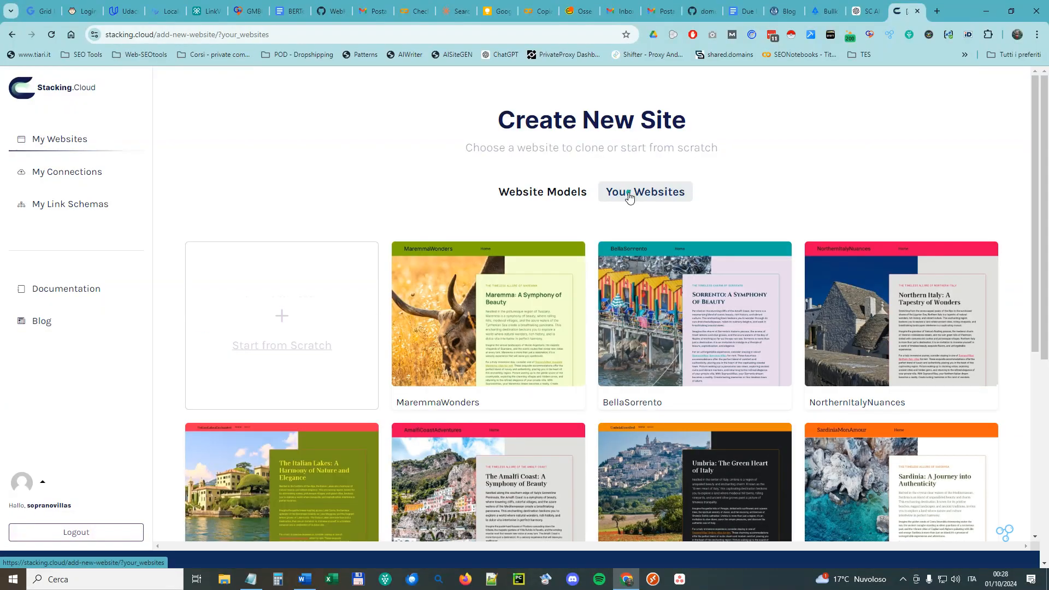
pyautogui.moveTo(654, 321)
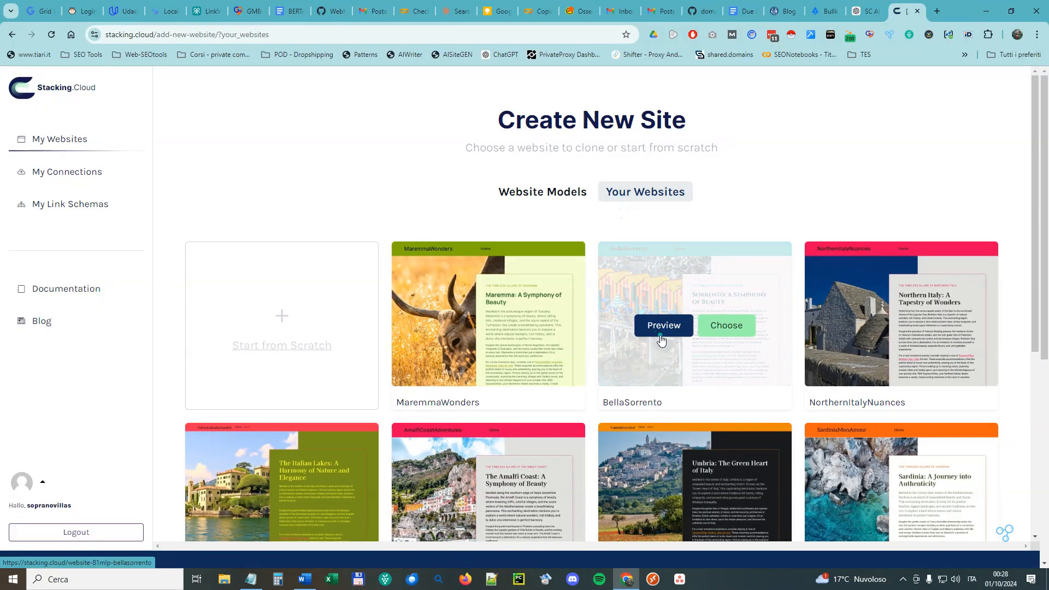
pyautogui.click(724, 325)
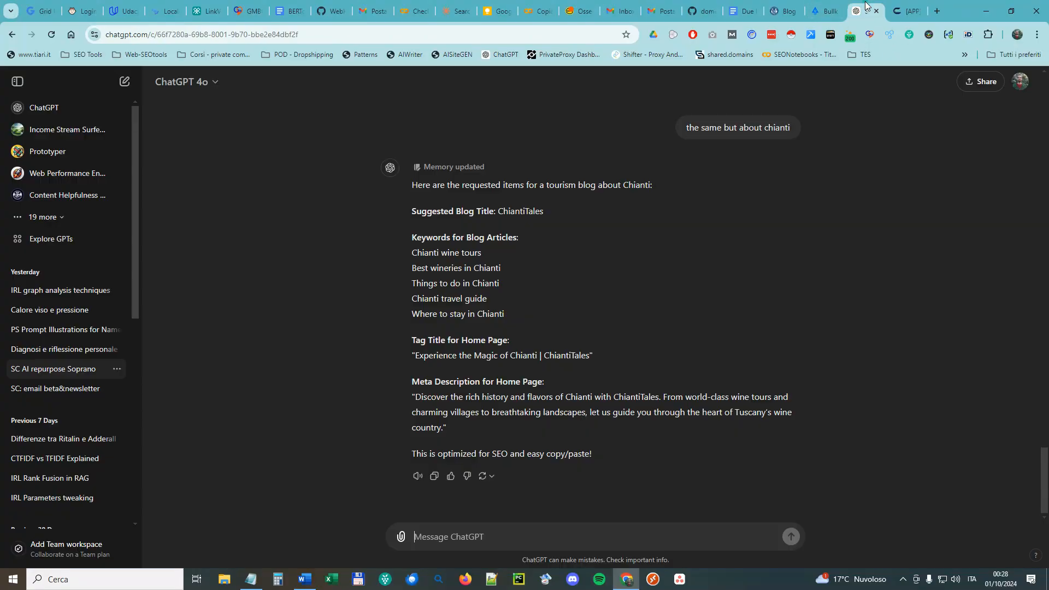
# Switch to the ChatGPT conversation and copy the suggested blog title "ChiantiTales"
pyautogui.click(863, 11)
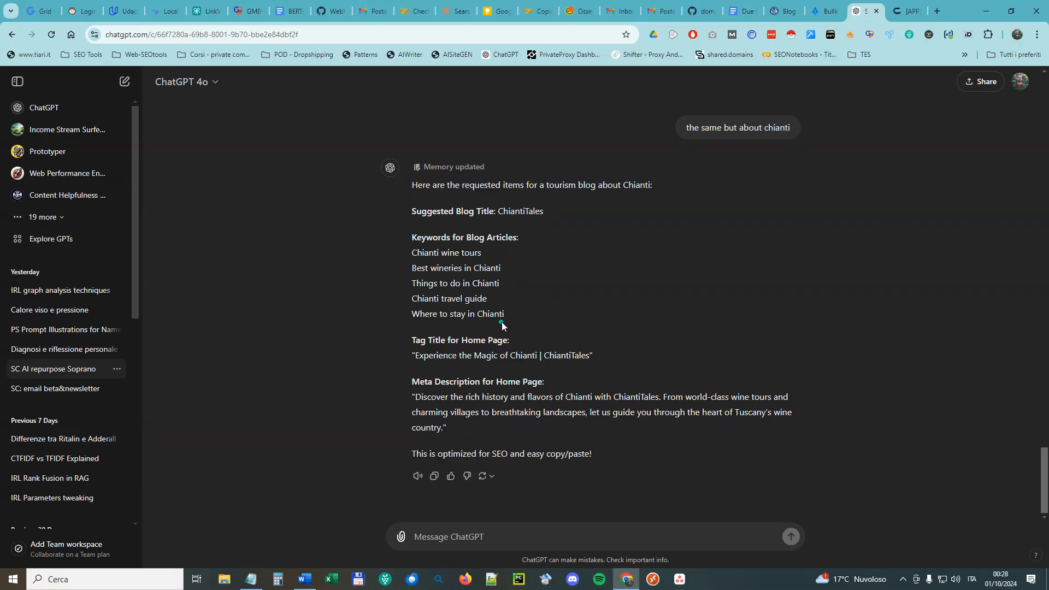
pyautogui.moveTo(509, 316); pyautogui.dragTo(412, 253)
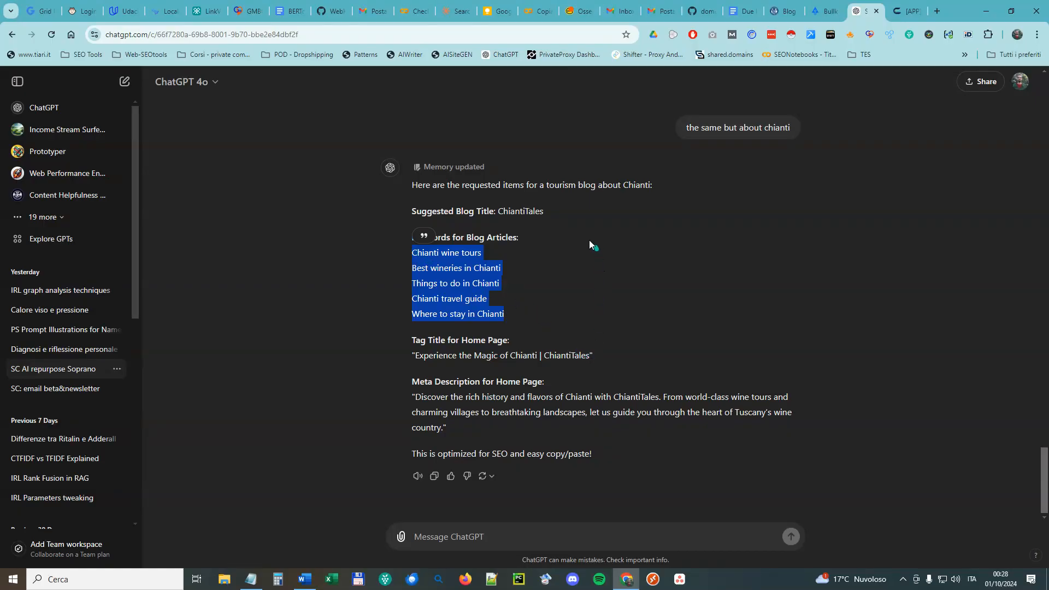
pyautogui.moveTo(546, 211); pyautogui.dragTo(496, 215)
pyautogui.hotkey('ctrl', 'c')
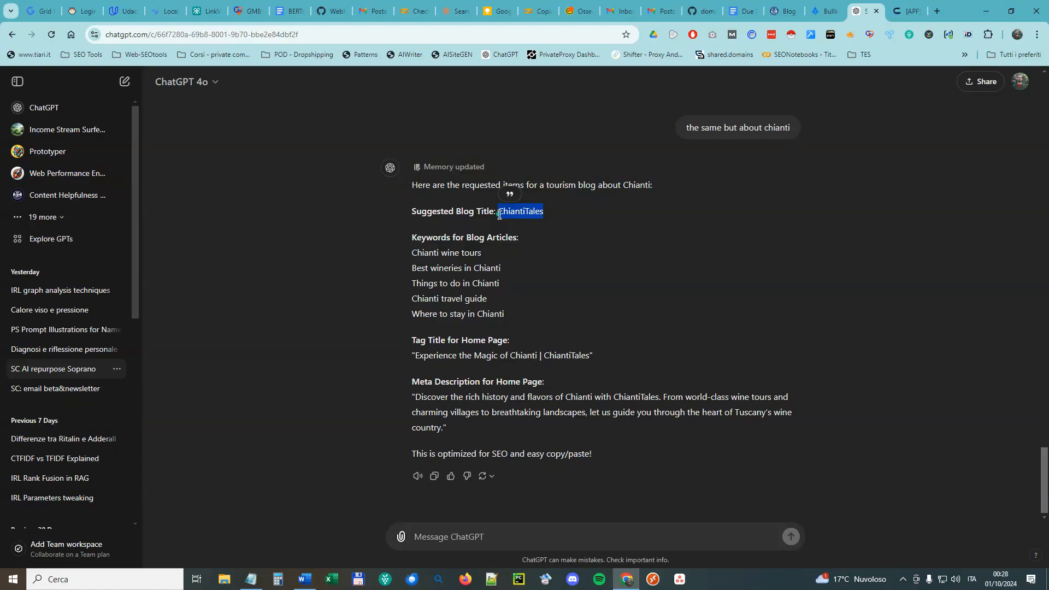
# Back in Stacking.Cloud, create the cloned site with the name ChiantiTales and return to the website list
pyautogui.click(925, 8)
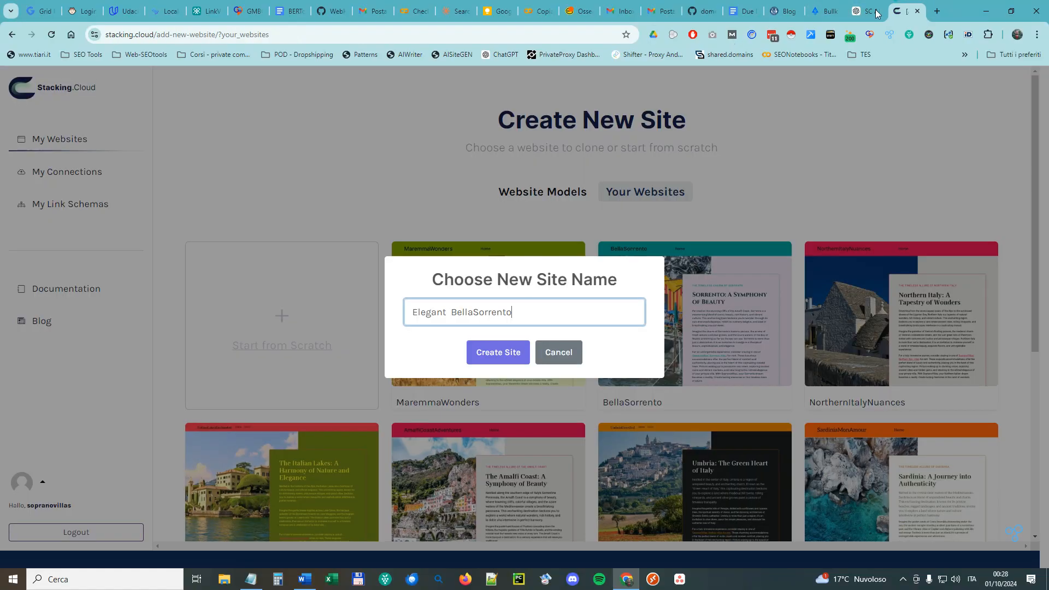
pyautogui.hotkey('ctrl', 'a')
pyautogui.hotkey('ctrl', 'v')
pyautogui.click(498, 352)
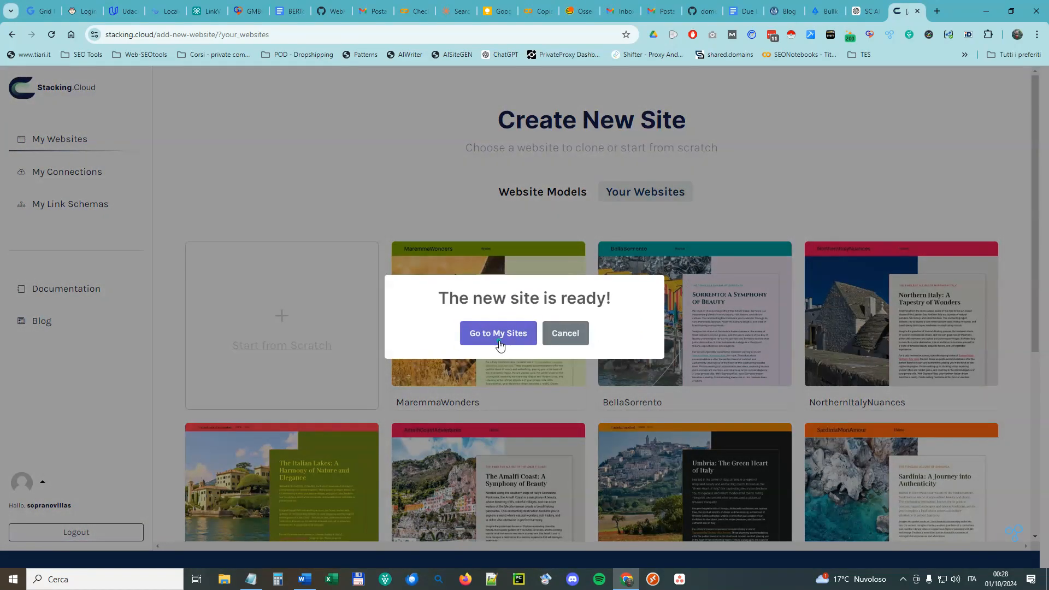
pyautogui.click(499, 342)
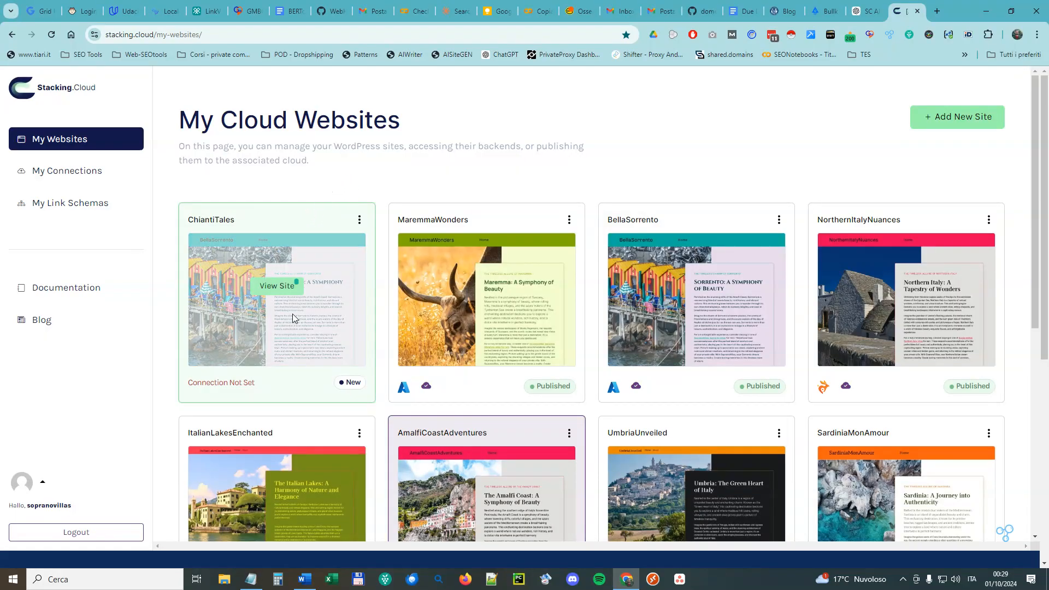
# In the ChiantiTales site settings, set the connection to MaxBackcblaze and the bucket name to chiantitales, and save
pyautogui.click(359, 224)
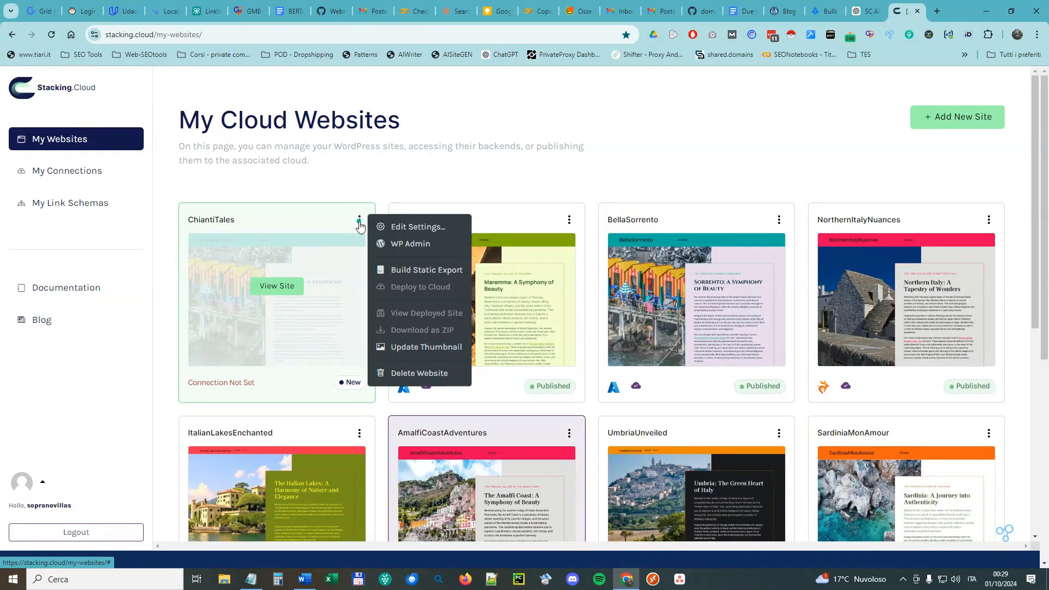
pyautogui.click(430, 226)
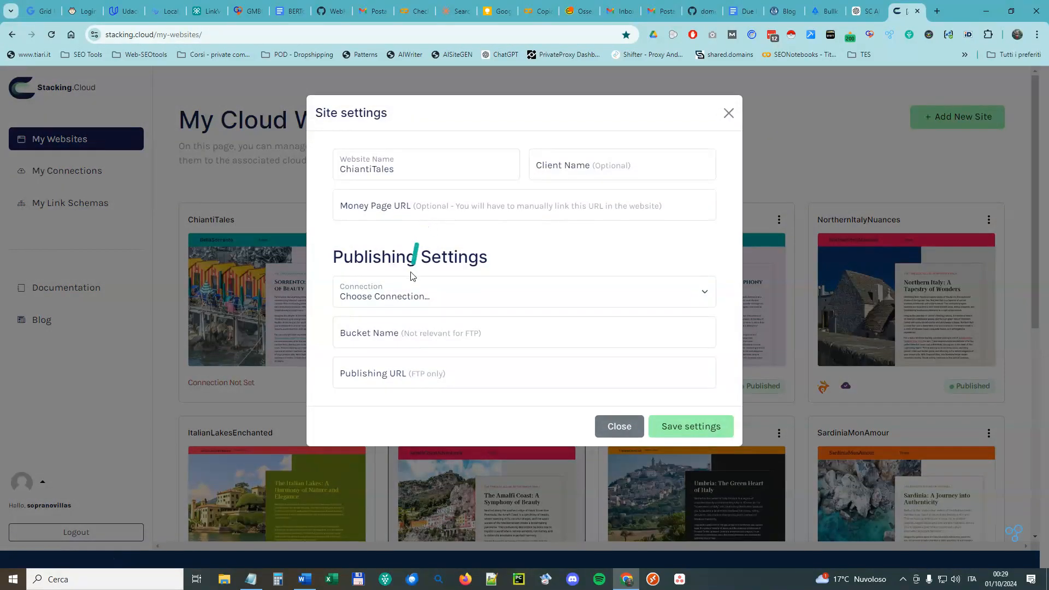
pyautogui.click(418, 298)
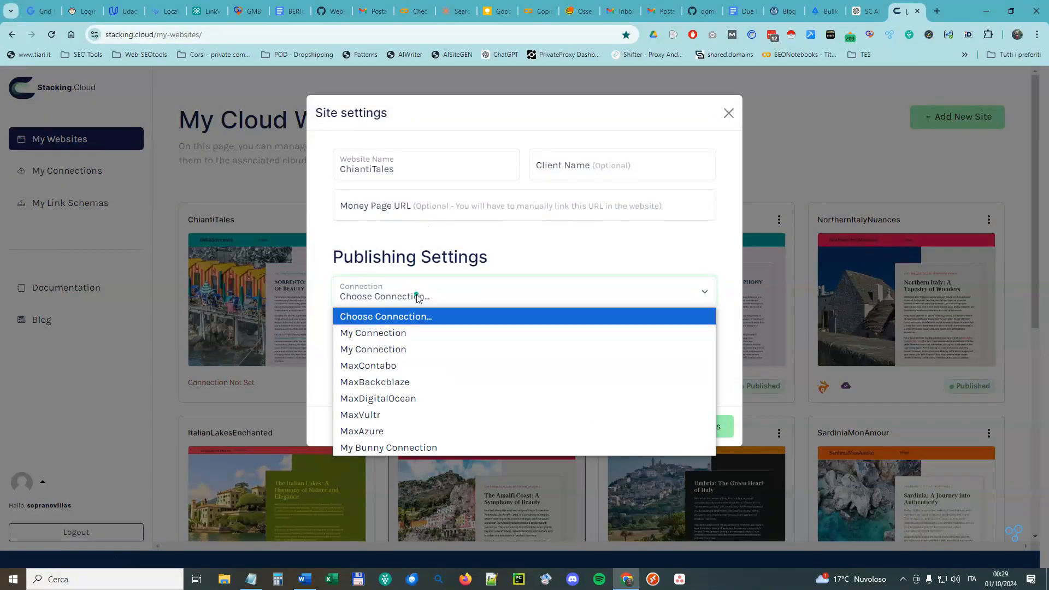
pyautogui.click(429, 383)
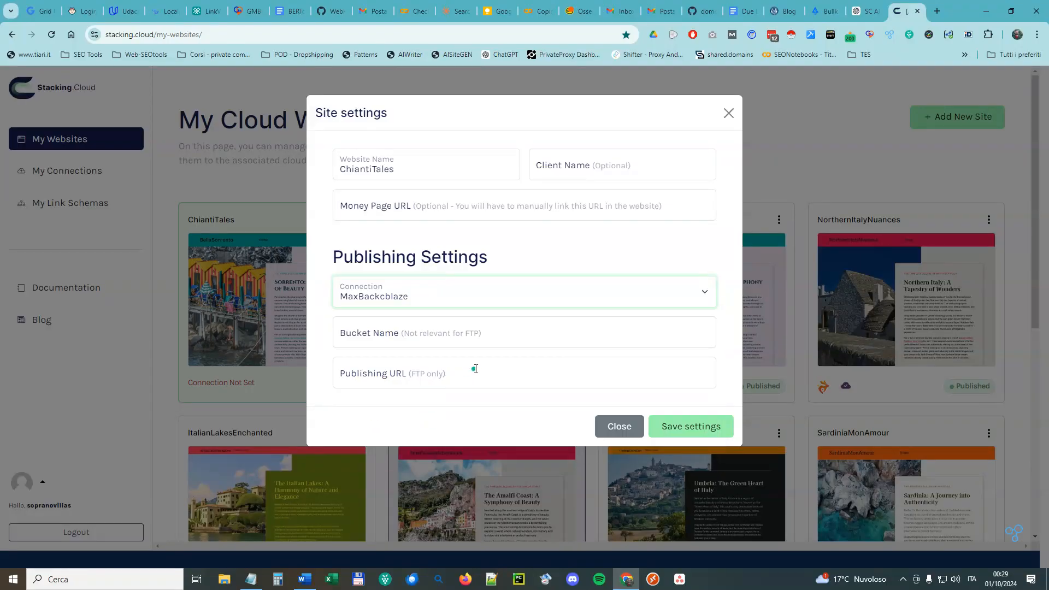
pyautogui.click(439, 335)
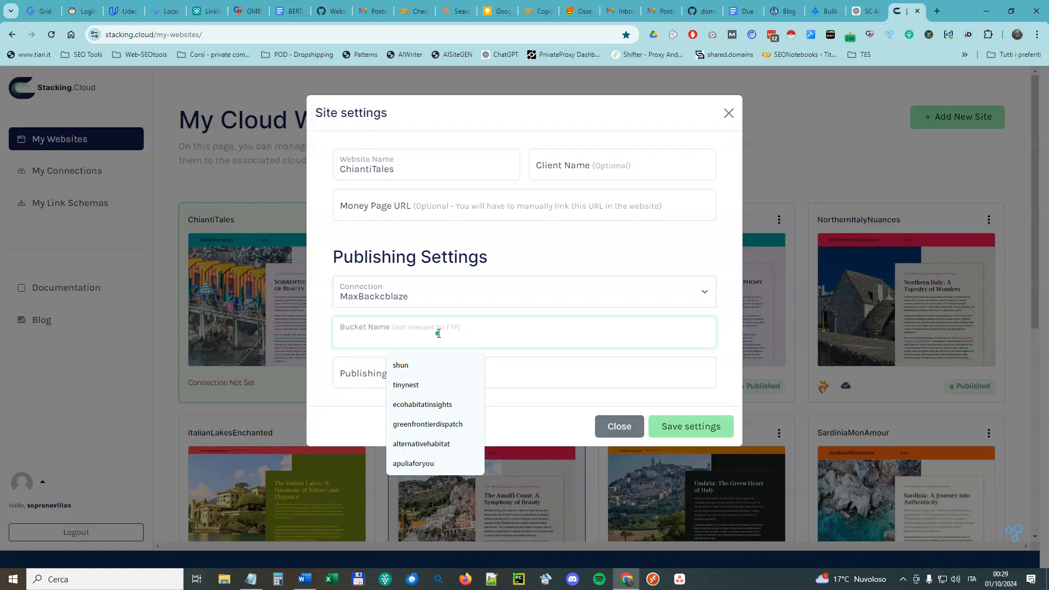
pyautogui.write('chiantitales')
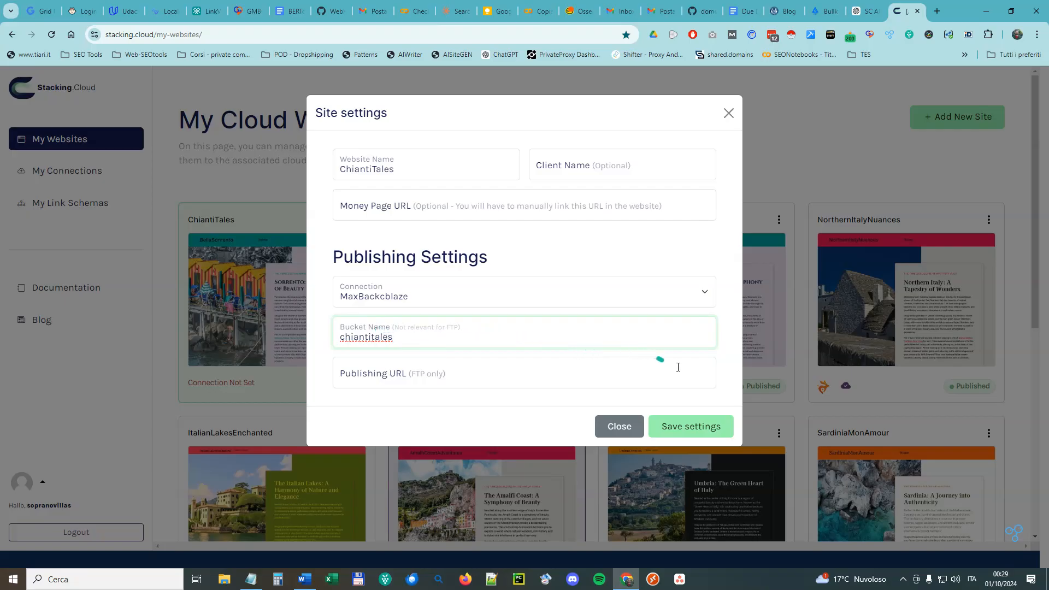
pyautogui.click(692, 431)
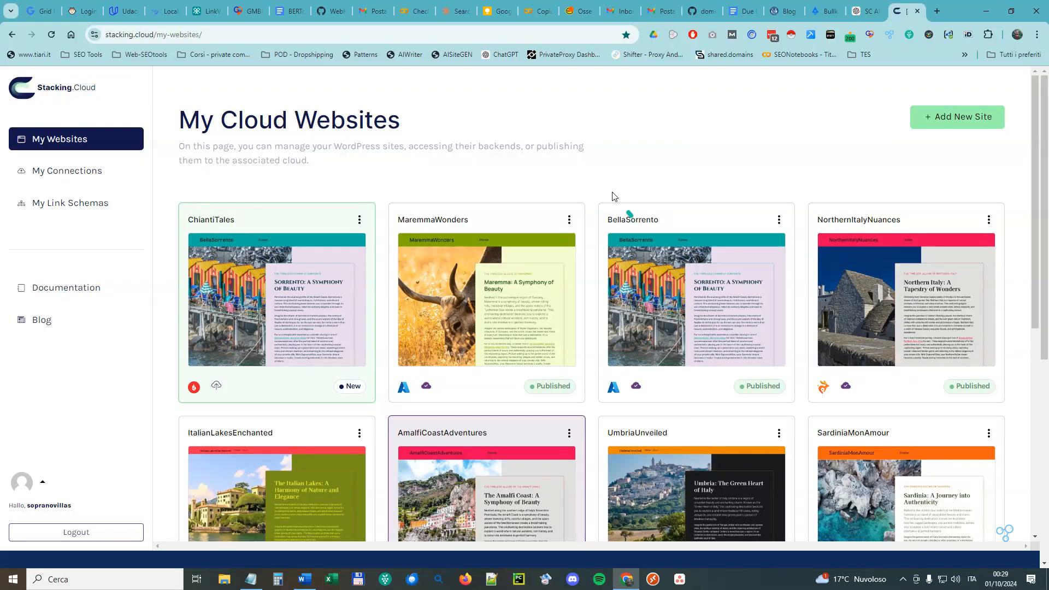
# View the ChiantiTales site and open its WordPress dashboard
pyautogui.moveTo(275, 299)
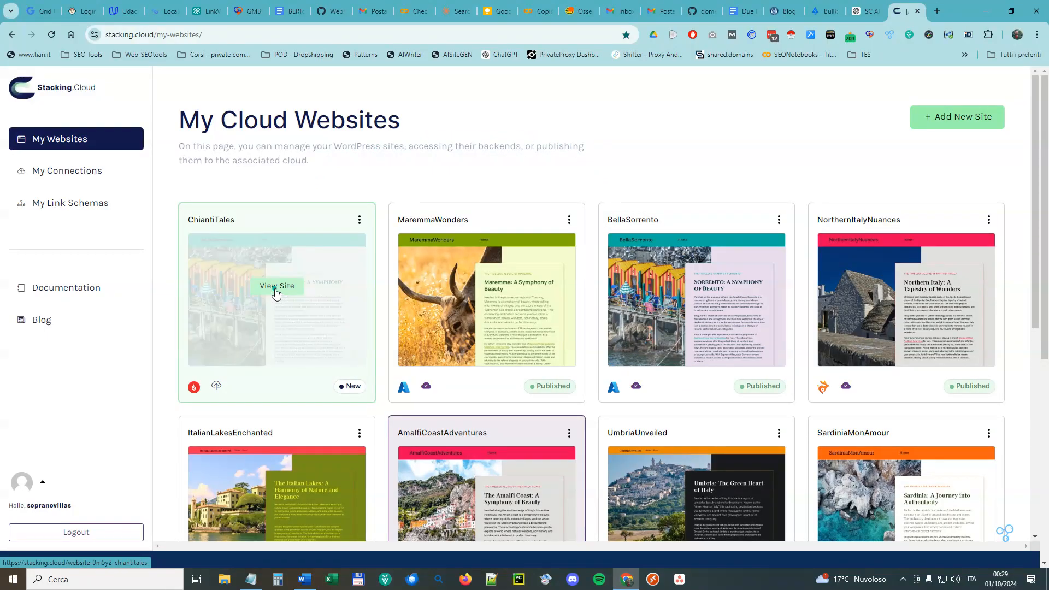
pyautogui.click(276, 289)
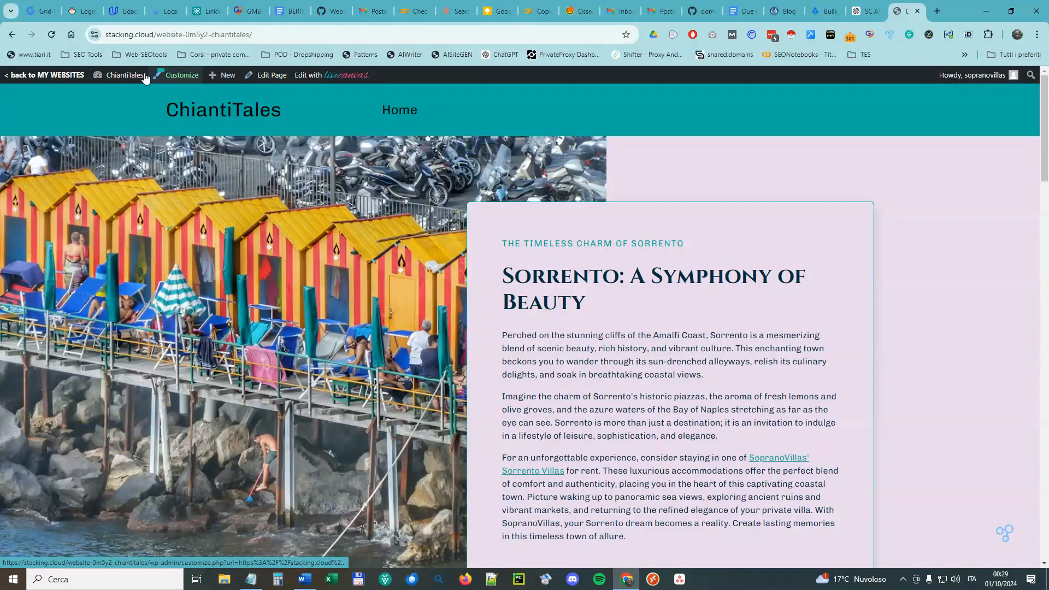
pyautogui.moveTo(141, 79)
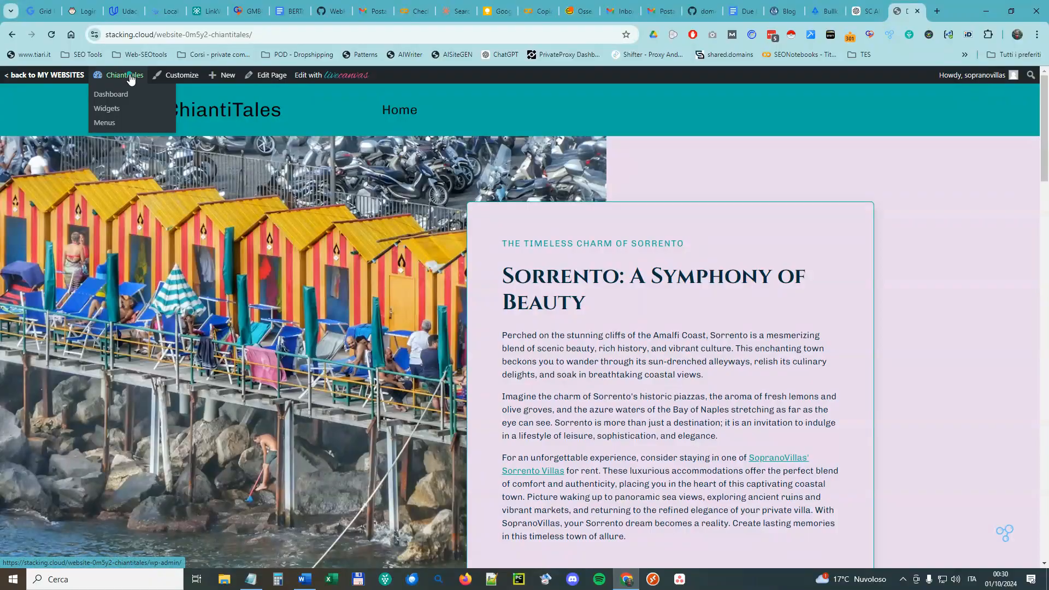
pyautogui.click(124, 95)
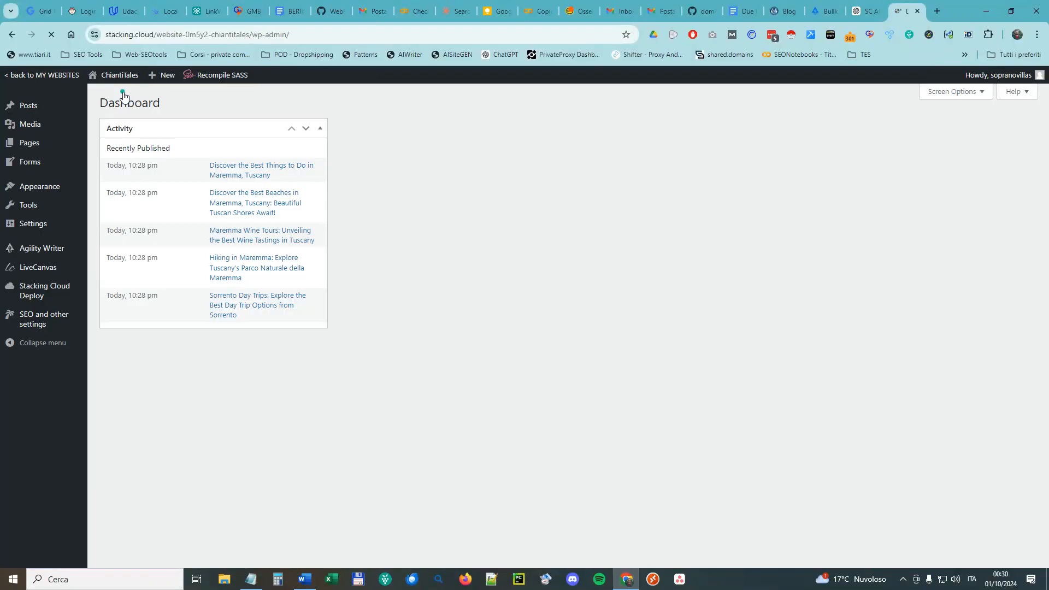
# Open the LiveCanvas AI Integration settings and copy the "demo stacking" API key from the Notepad notes
pyautogui.moveTo(41, 268)
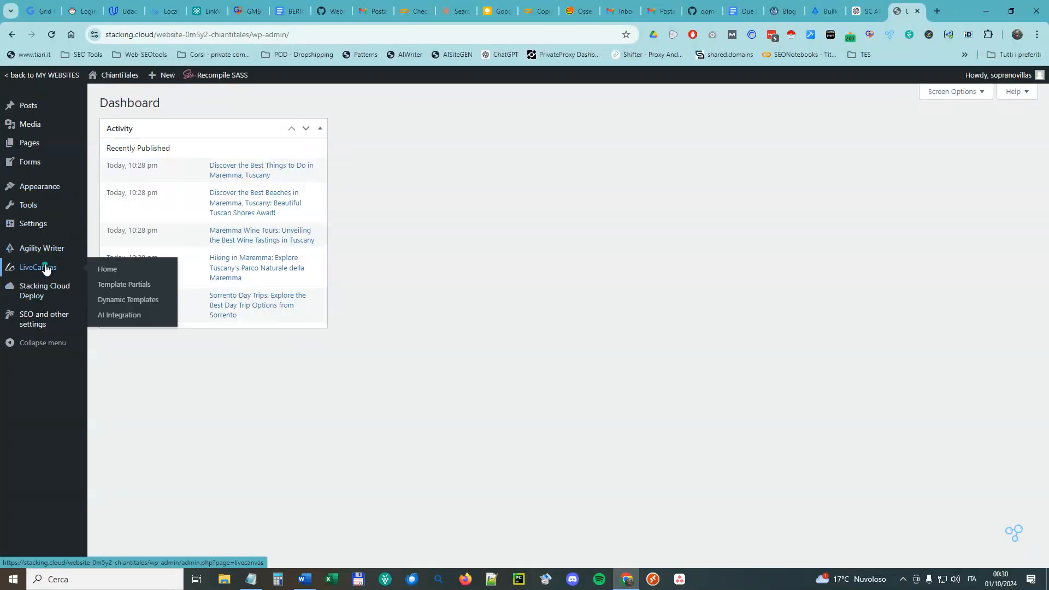
pyautogui.click(113, 315)
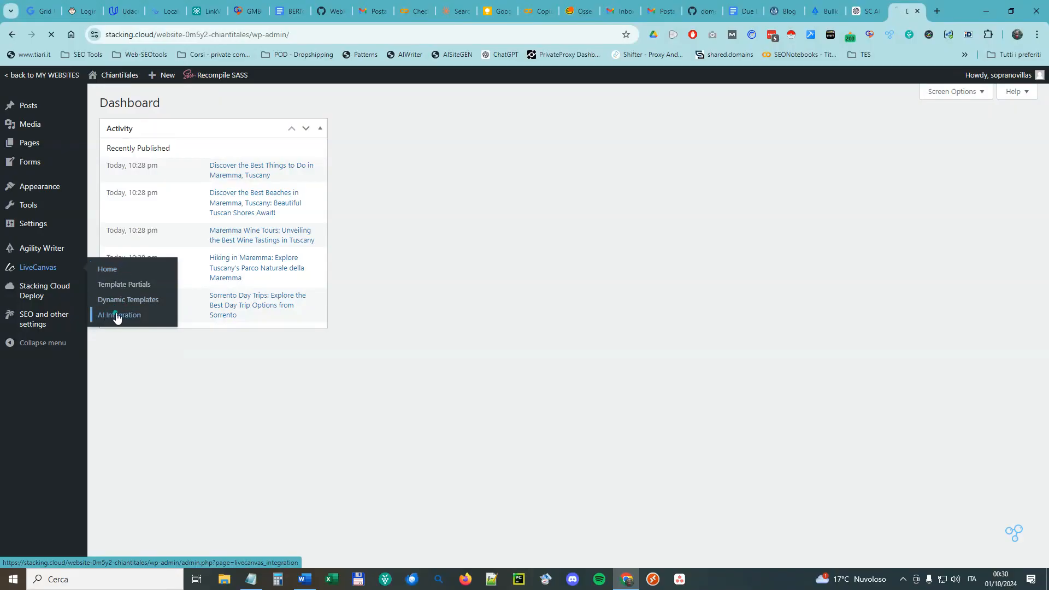
pyautogui.click(251, 579)
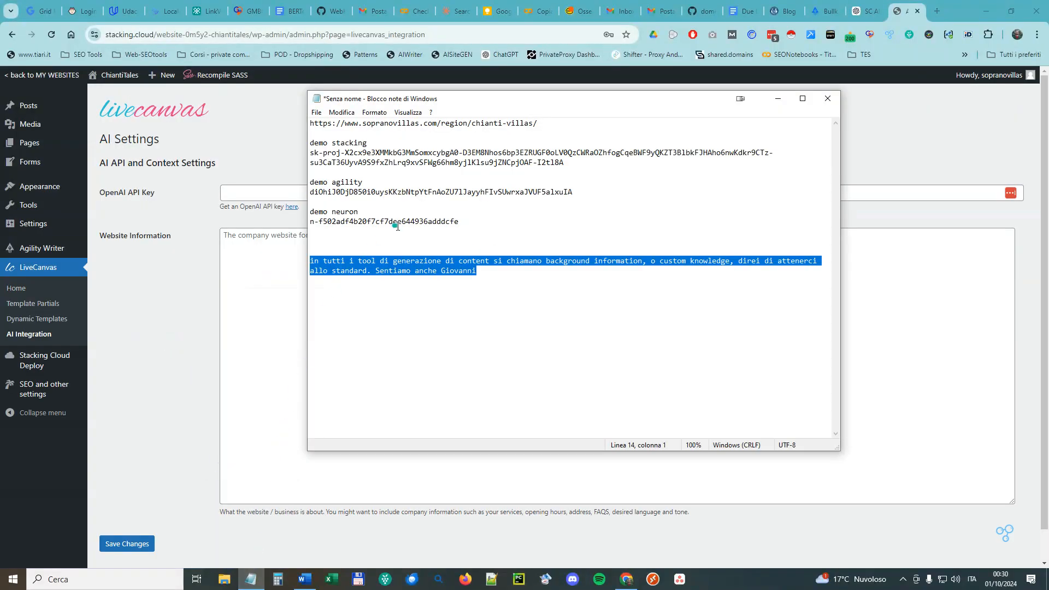
pyautogui.click(443, 180)
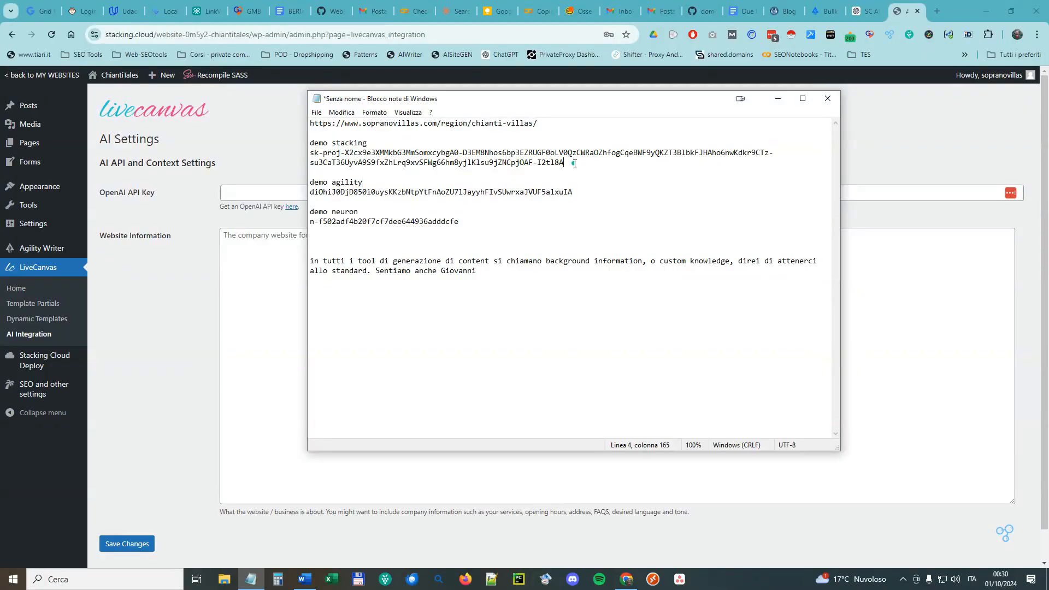
pyautogui.moveTo(575, 163); pyautogui.dragTo(216, 149)
pyautogui.hotkey('ctrl', 'c')
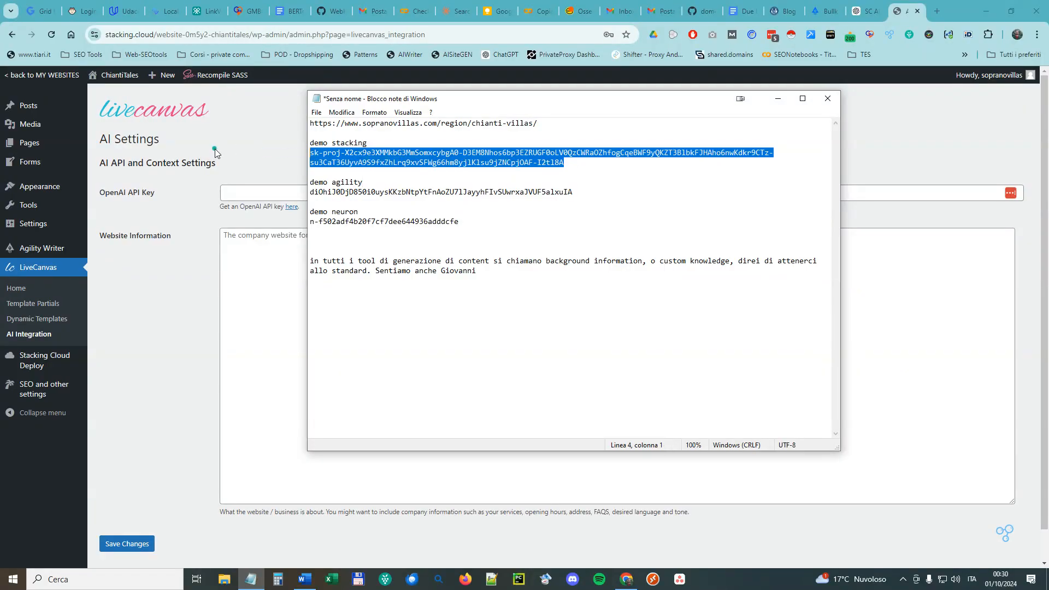
# Paste the API key as LiveCanvas's OpenAI API Key, save the settings and decline the LastPass password update
pyautogui.click(272, 187)
pyautogui.hotkey('ctrl', 'v')
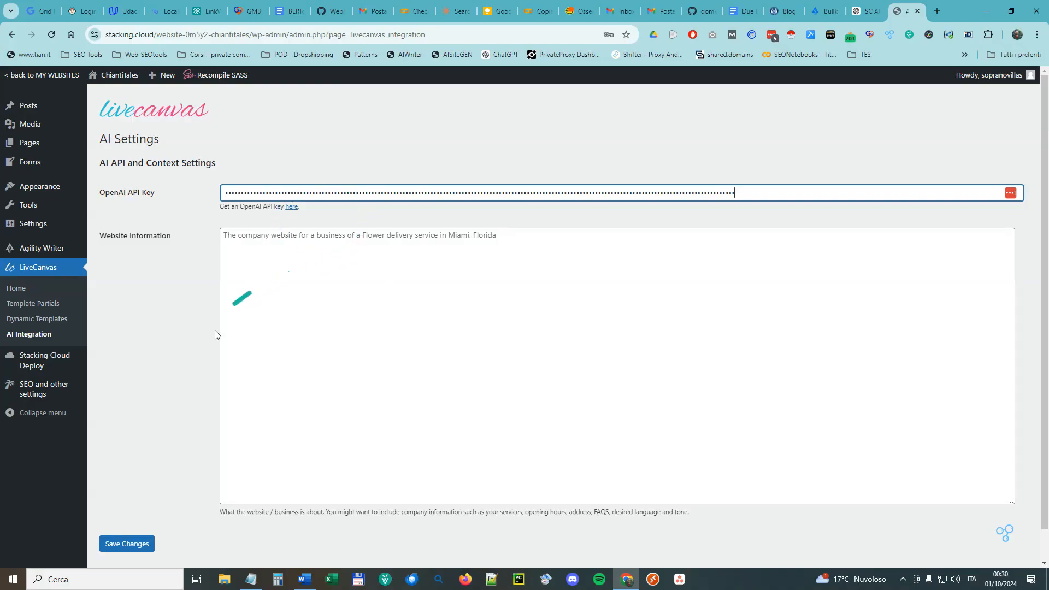
pyautogui.click(129, 549)
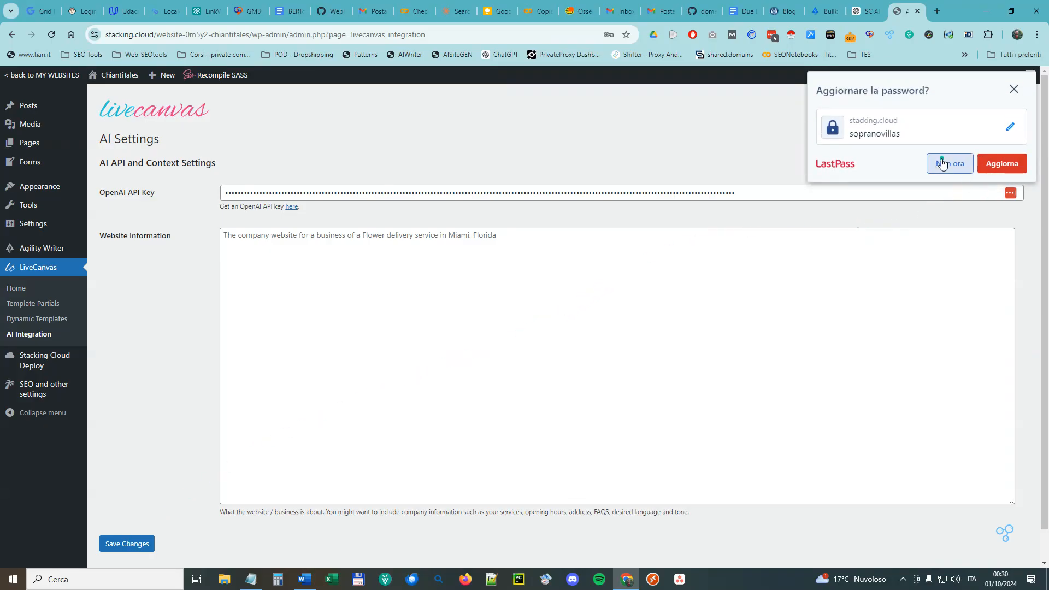
pyautogui.click(950, 164)
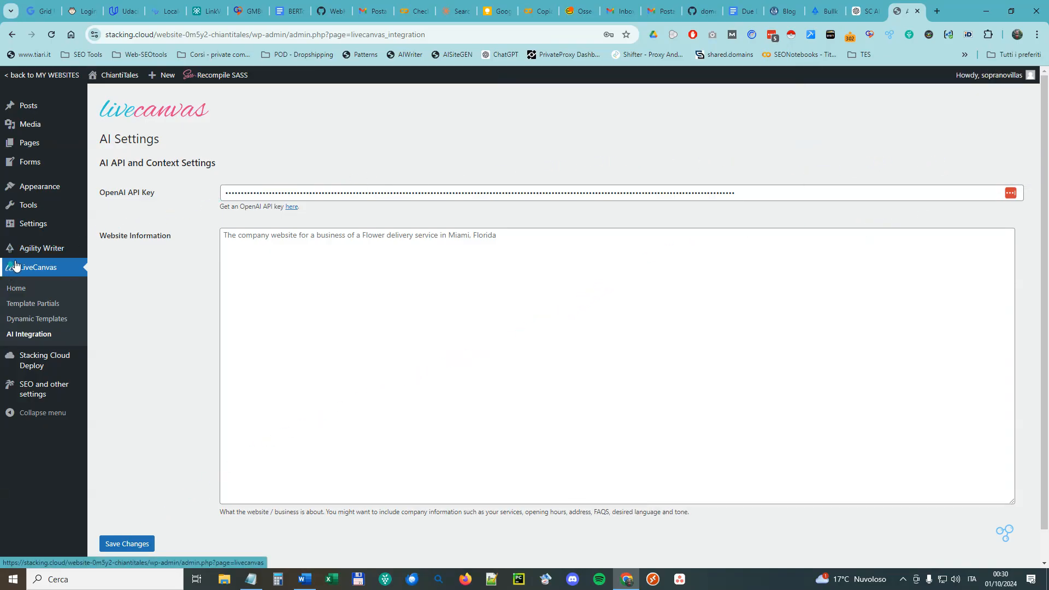
# Copy the "demo agility" API key from the Notepad notes into the Agility Writer API Key setting and save
pyautogui.click(34, 248)
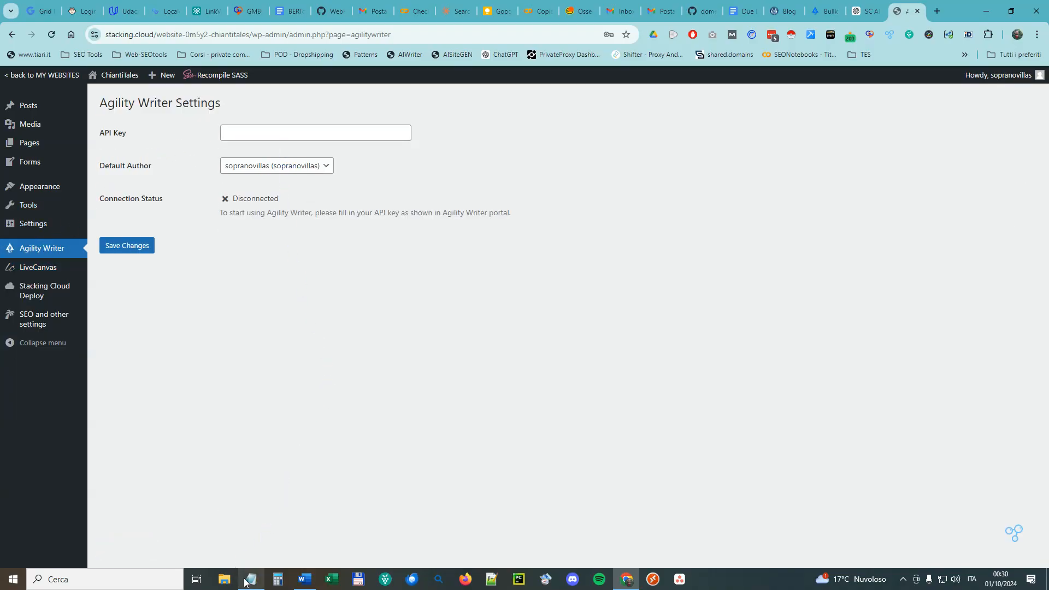
pyautogui.click(265, 551)
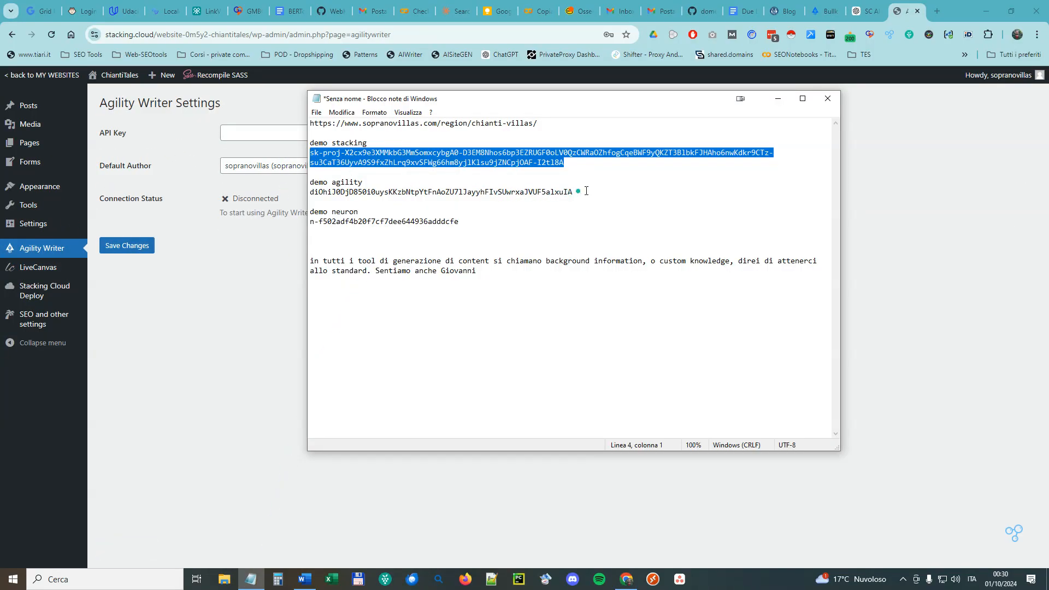
pyautogui.moveTo(589, 194); pyautogui.dragTo(302, 193)
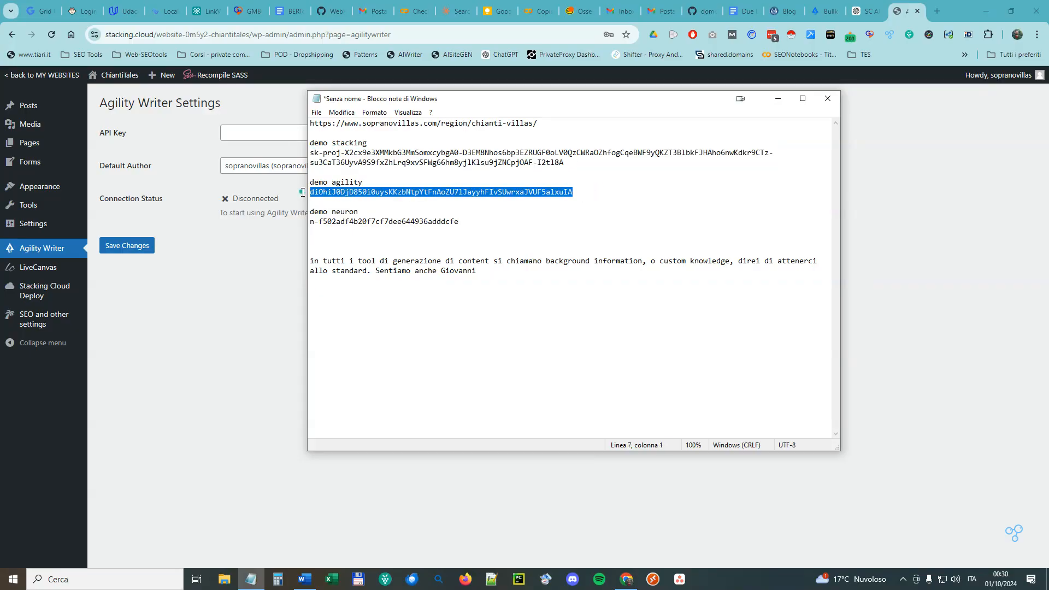
pyautogui.click(246, 133)
pyautogui.hotkey('ctrl', 'v')
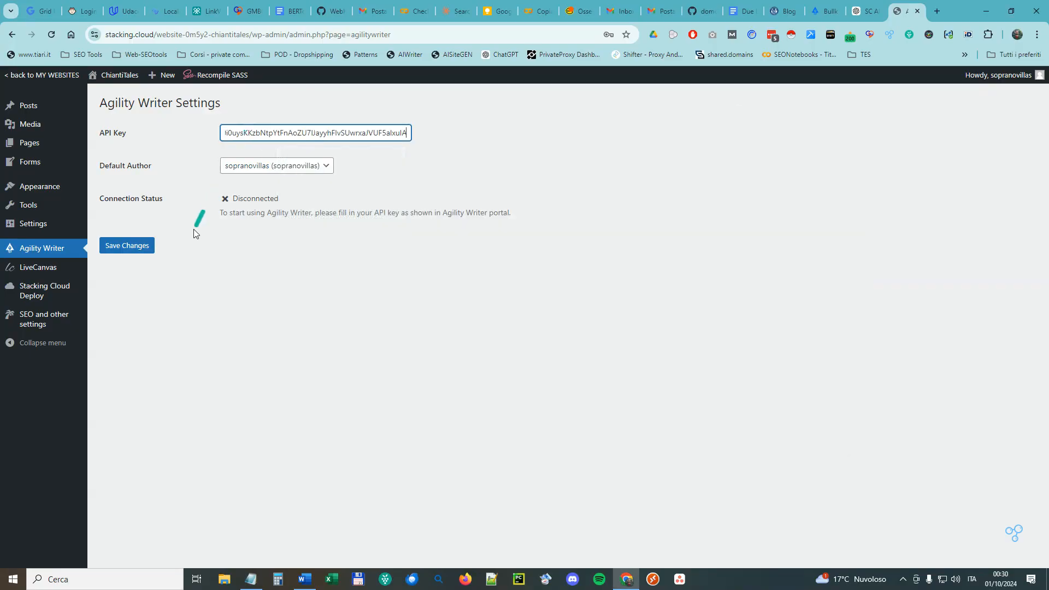
pyautogui.click(134, 244)
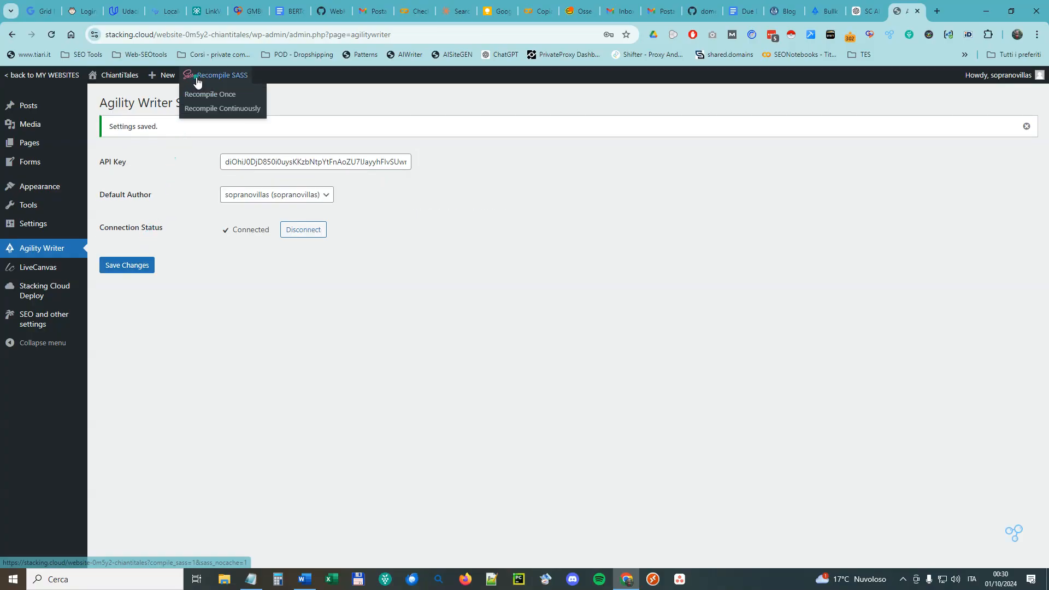
# Visit the ChiantiTales homepage and open it for editing in LiveCanvas
pyautogui.moveTo(124, 82)
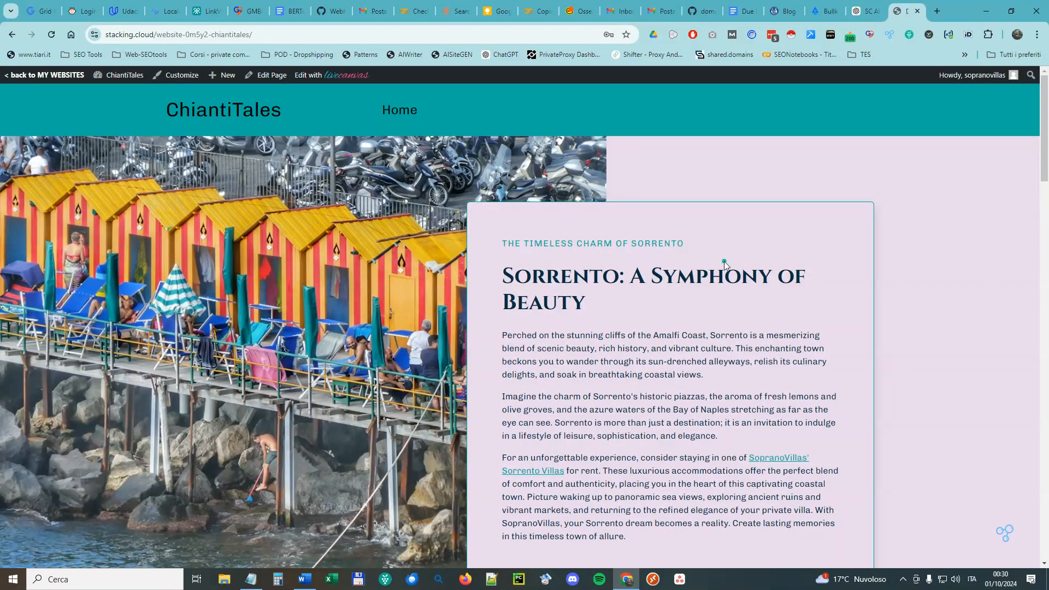
pyautogui.moveTo(331, 77)
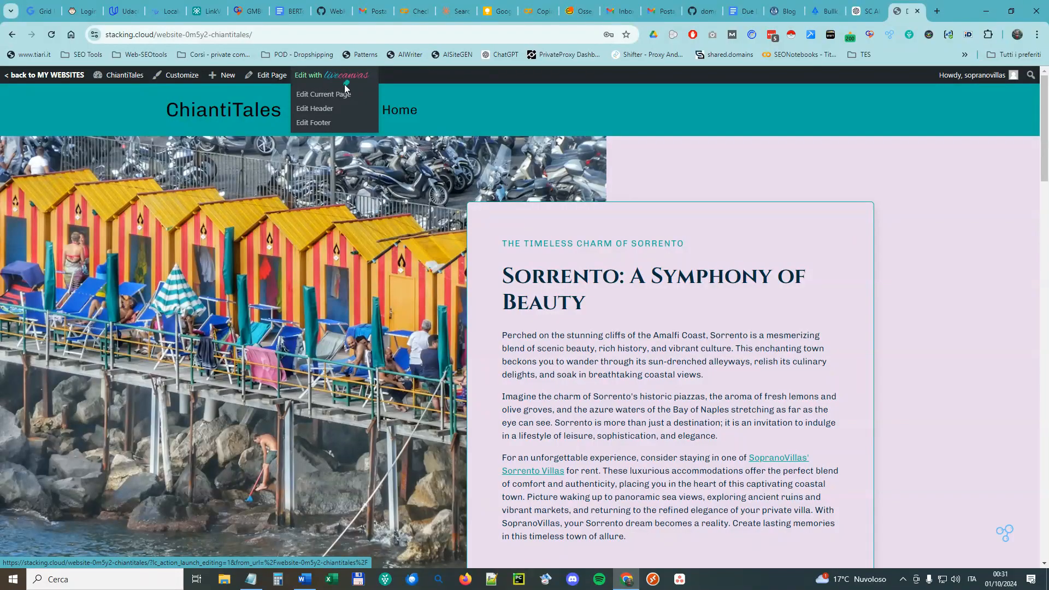
pyautogui.click(340, 82)
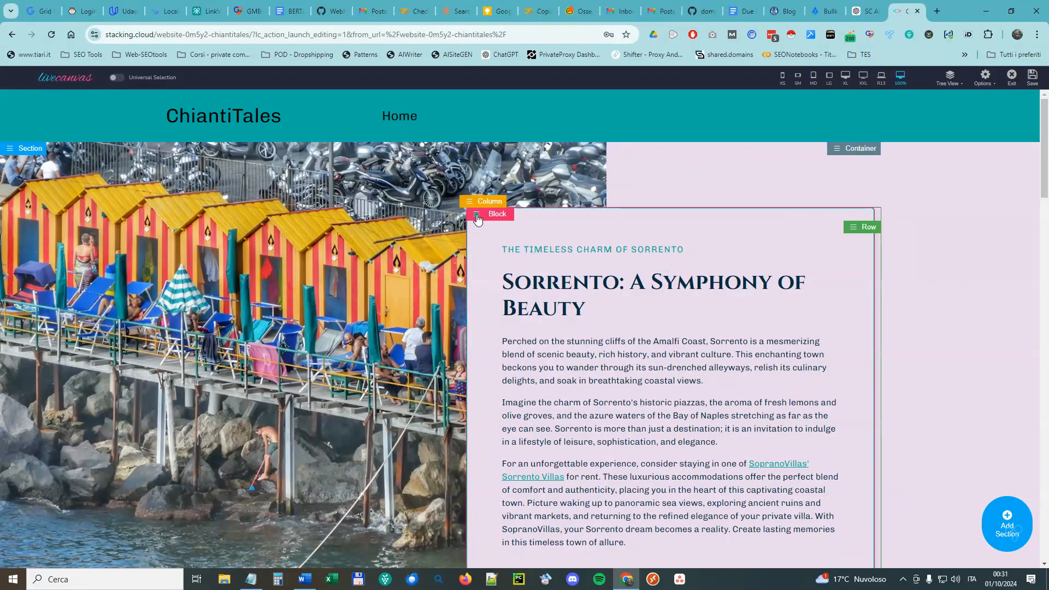
# Open the AI Assistant for the "Sorrento: A Symphony of Beauty" column, set the model to GPT 4o and browse the readymade prompts
pyautogui.click(470, 202)
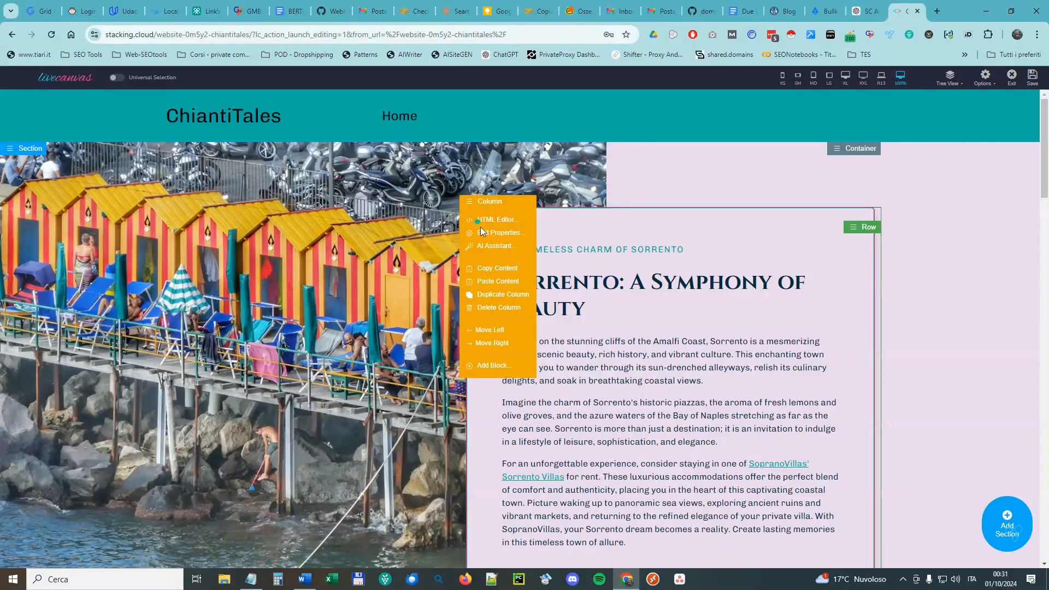
pyautogui.click(504, 247)
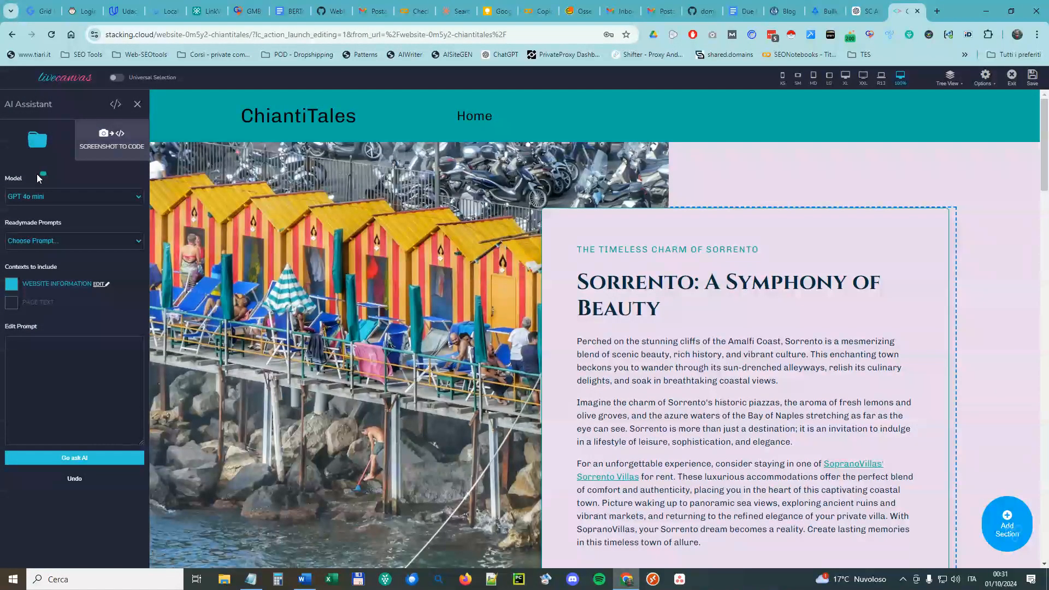
pyautogui.click(68, 201)
pyautogui.click(63, 225)
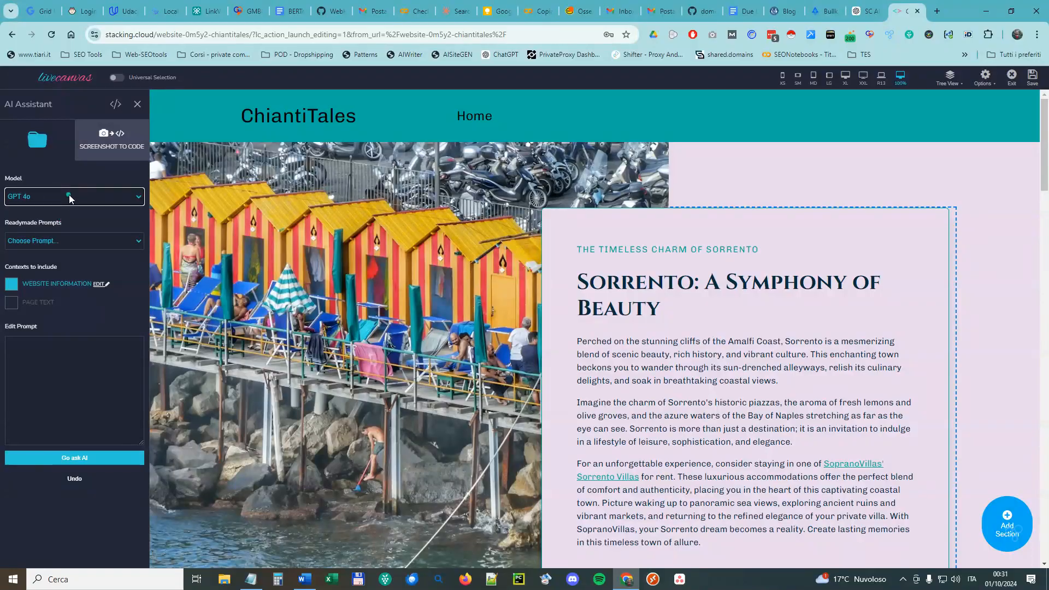
pyautogui.click(73, 241)
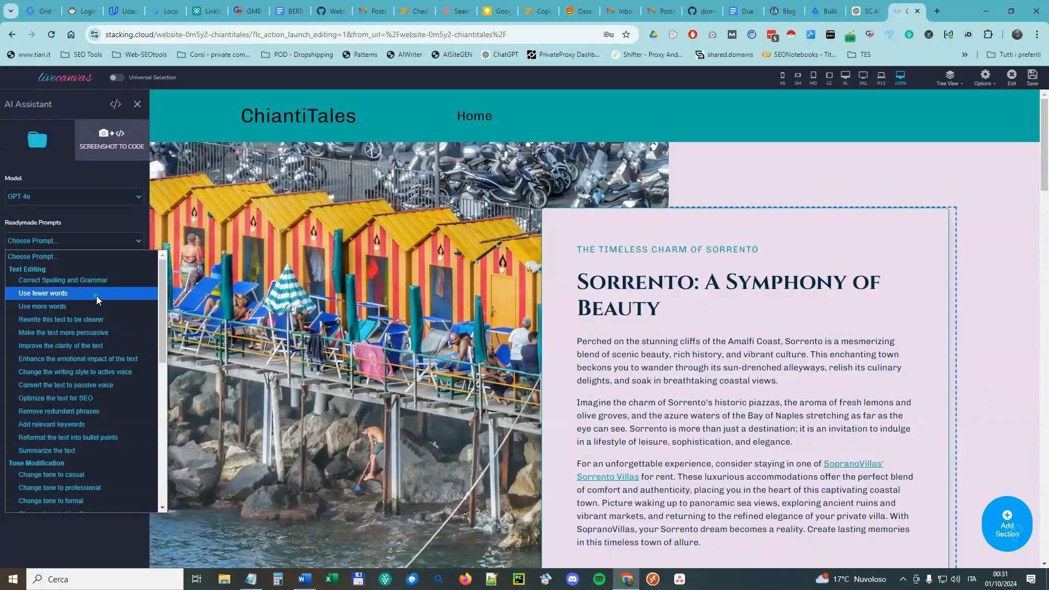
pyautogui.click(104, 222)
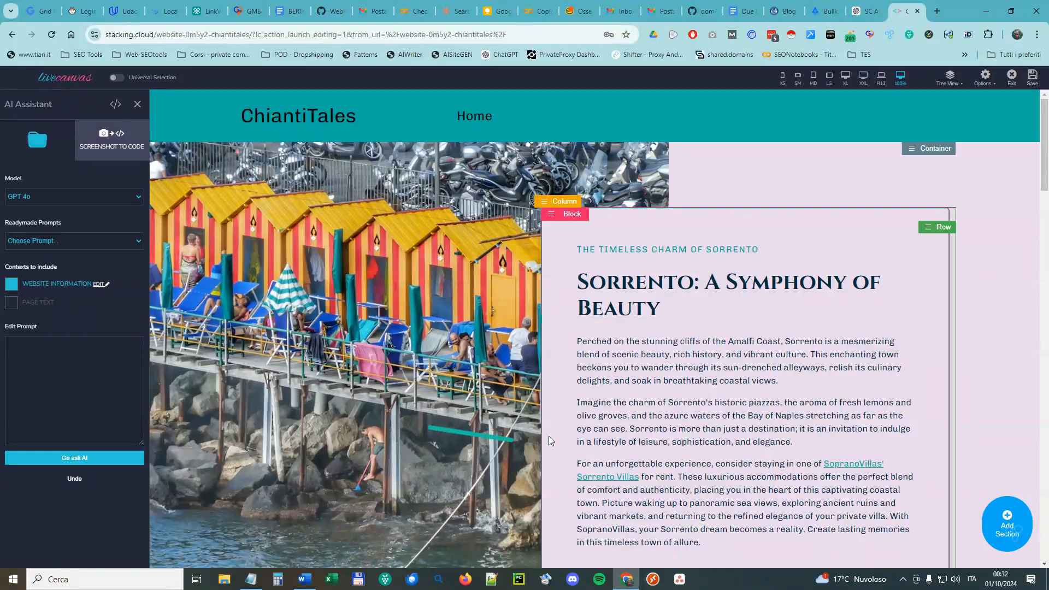
# Run the Notepad prompt on the "Sorrento: A Symphony of Beauty" column to repurpose it for Chianti, with the chianti-villas link and a yellow title background
pyautogui.scroll(-10, 551, 440)
pyautogui.scroll(6, 478, 372)
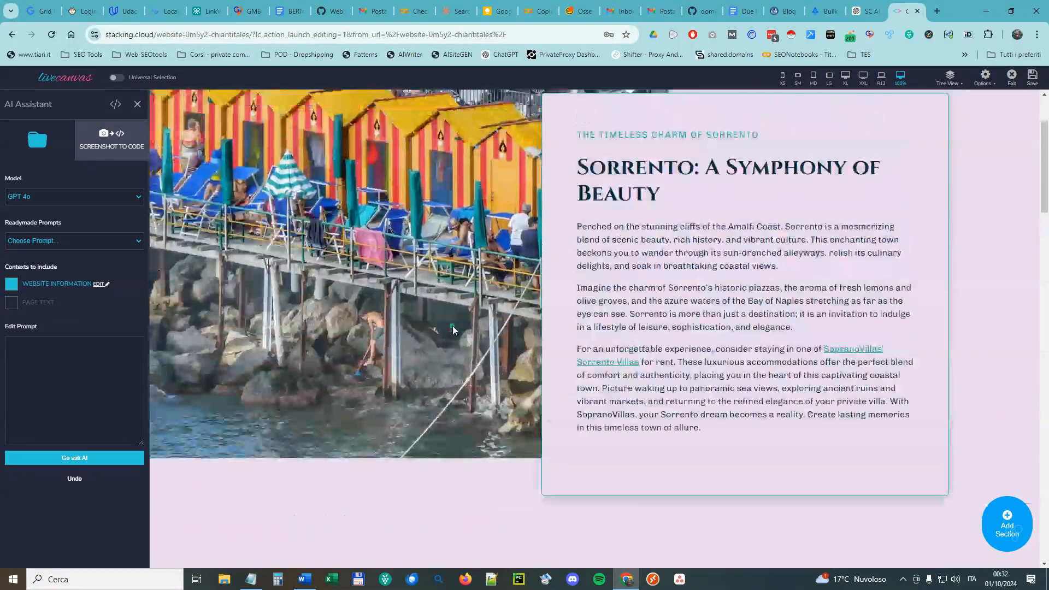
pyautogui.scroll(3, 453, 329)
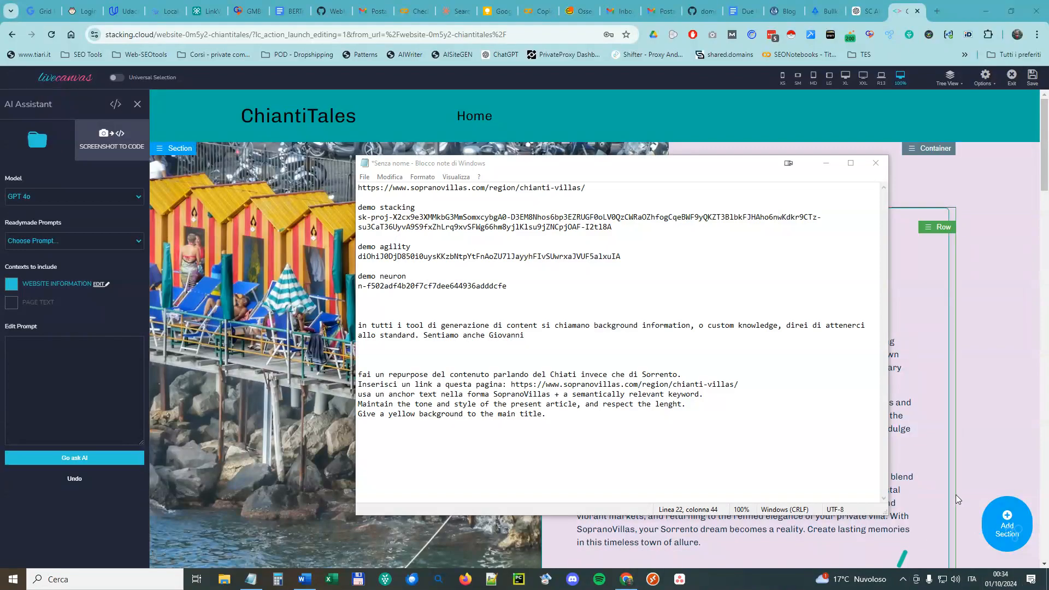
pyautogui.moveTo(568, 418); pyautogui.dragTo(358, 375)
pyautogui.hotkey('ctrl', 'c')
pyautogui.click(21, 372)
pyautogui.hotkey('ctrl', 'v')
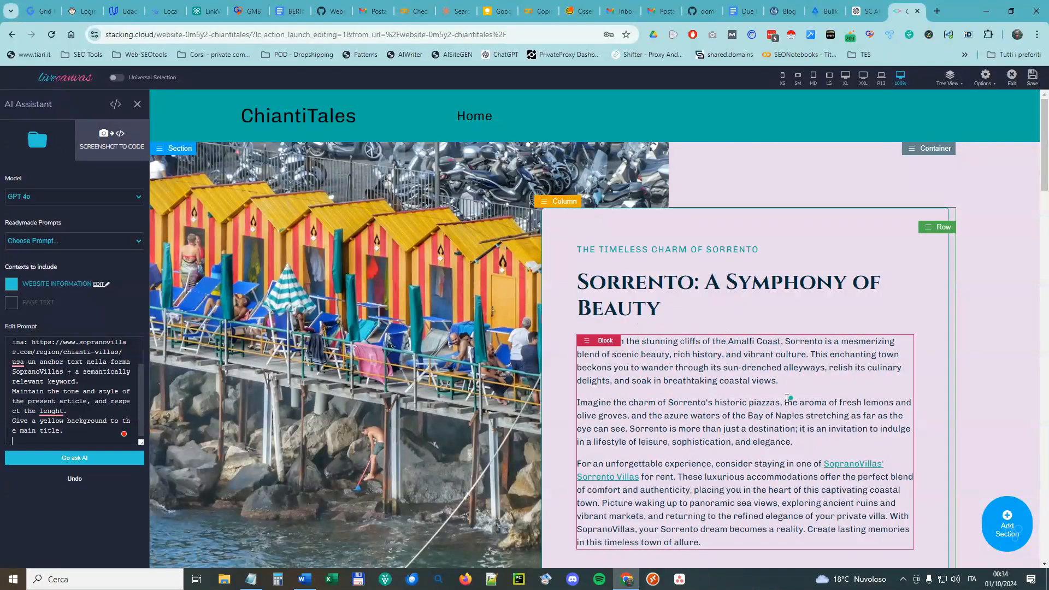
pyautogui.scroll(-3, 759, 389)
pyautogui.scroll(3, 723, 328)
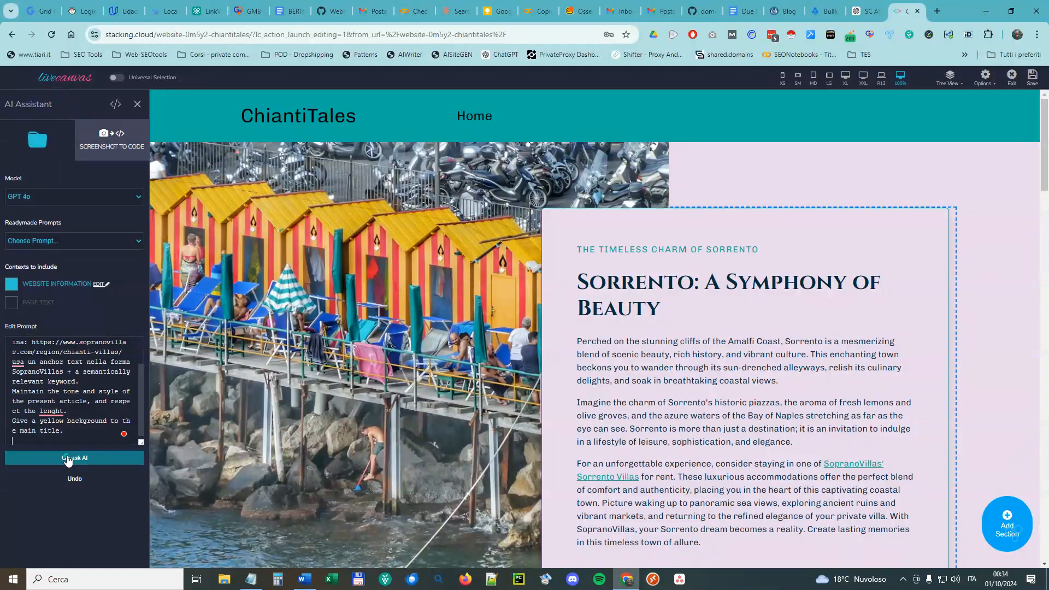
pyautogui.click(68, 460)
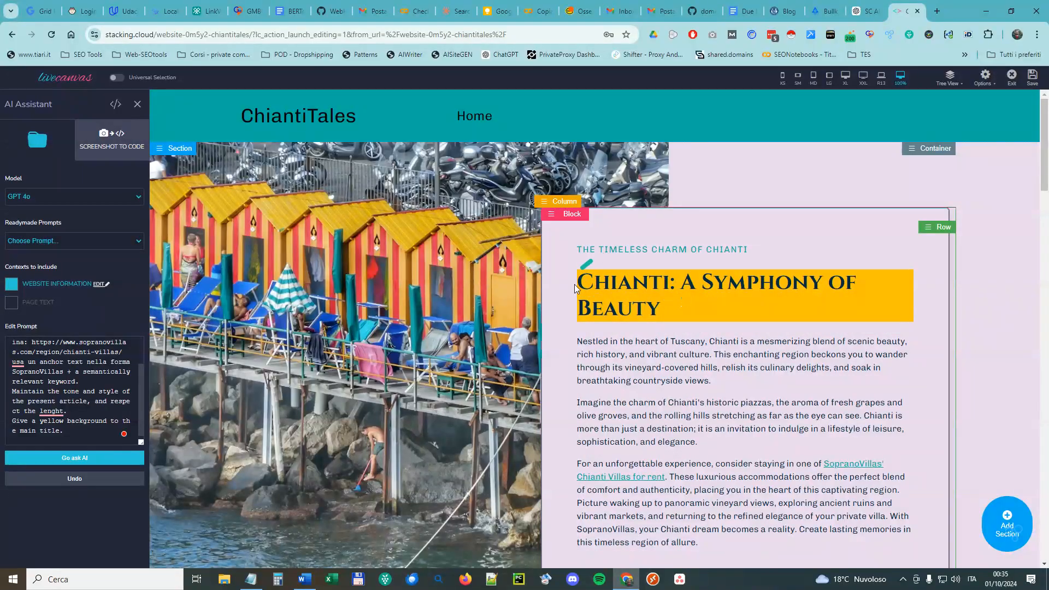
# Repurpose the "Coastal Paradise: Sorrento's Splendor" column with AI, cutting the prompt to "fai un repurpose del contenuto parlando del Chiati invece che di Sorrento."
pyautogui.scroll(-3, 509, 394)
pyautogui.scroll(3, 509, 395)
pyautogui.scroll(-2, 603, 348)
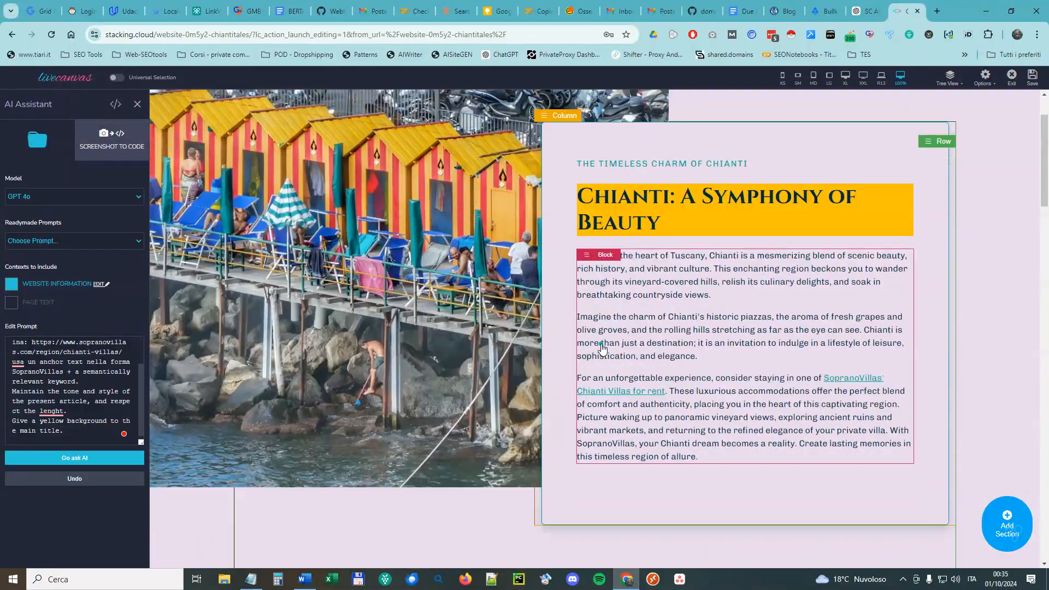
pyautogui.scroll(-8, 601, 348)
pyautogui.scroll(3, 602, 347)
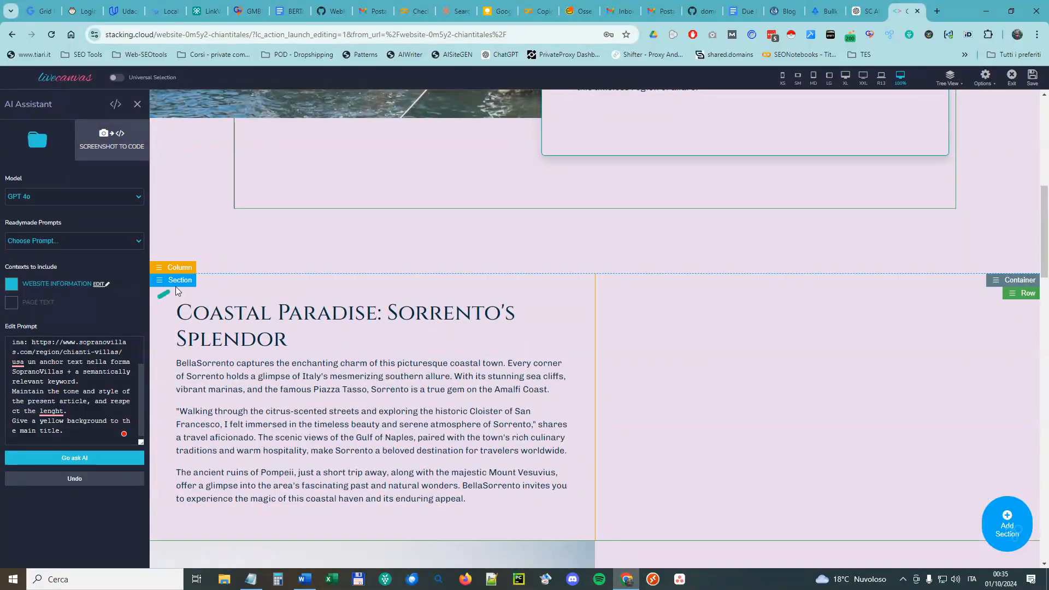
pyautogui.click(162, 272)
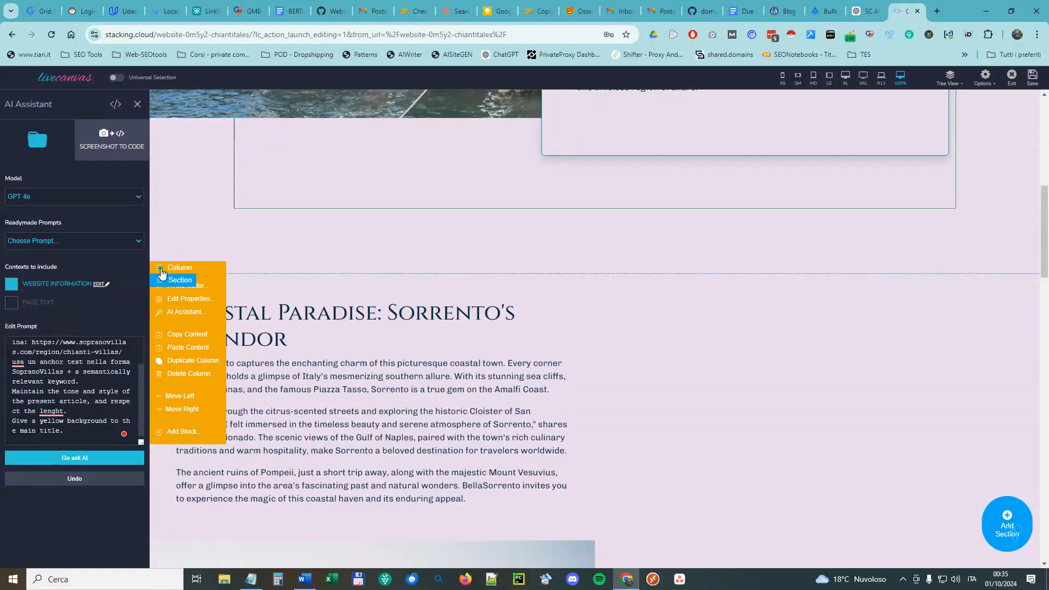
pyautogui.click(193, 313)
pyautogui.moveTo(65, 431); pyautogui.dragTo(8, 374)
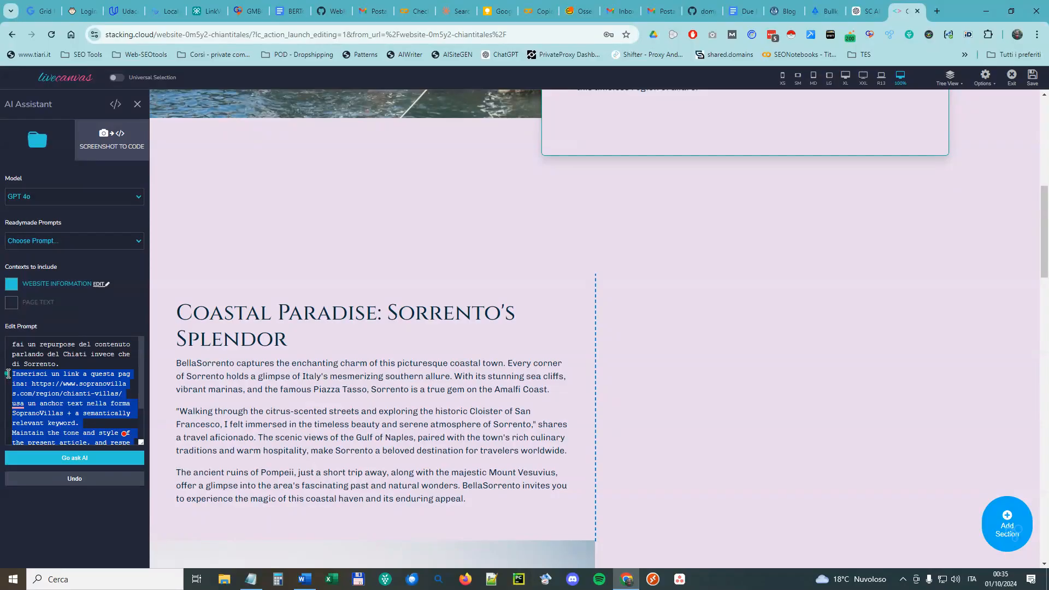
pyautogui.press('BackSpace')
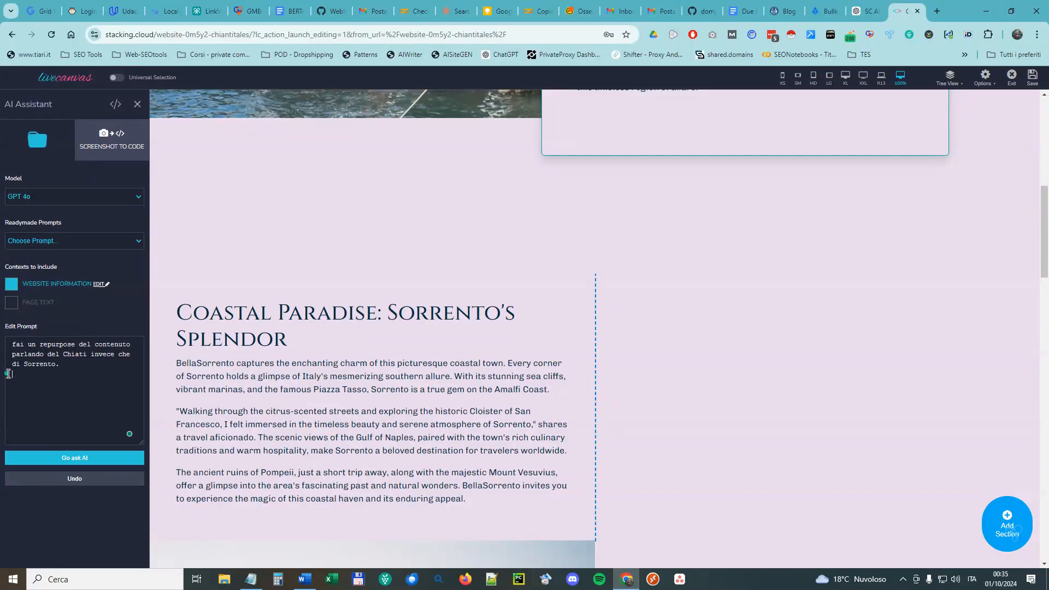
pyautogui.click(87, 458)
pyautogui.click(90, 459)
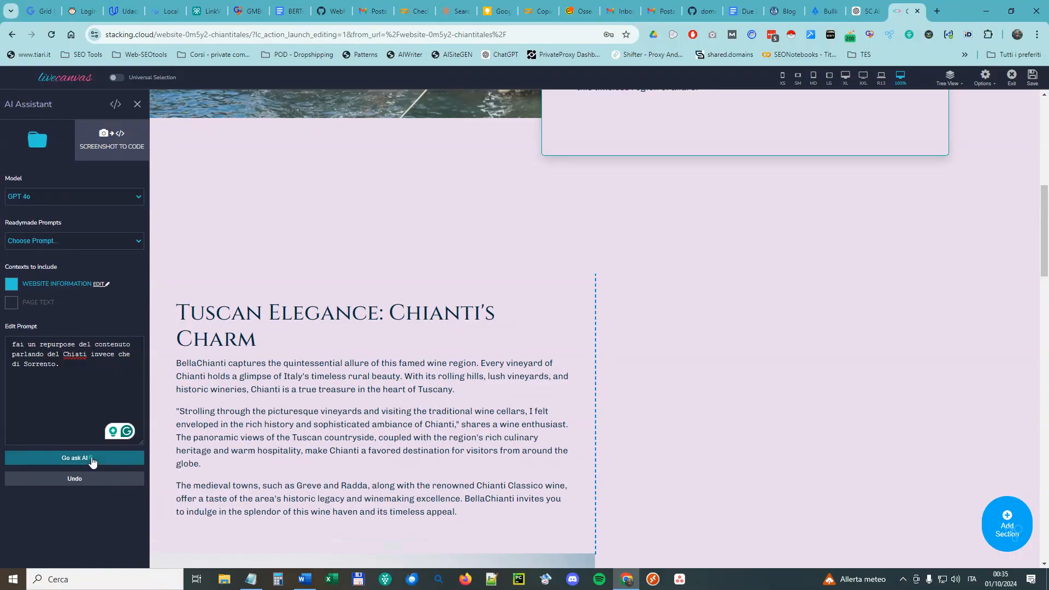
# Repurpose the "Sorrento Delights: A Journey of Taste" column for Chianti with the same AI prompt
pyautogui.scroll(-6, 372, 350)
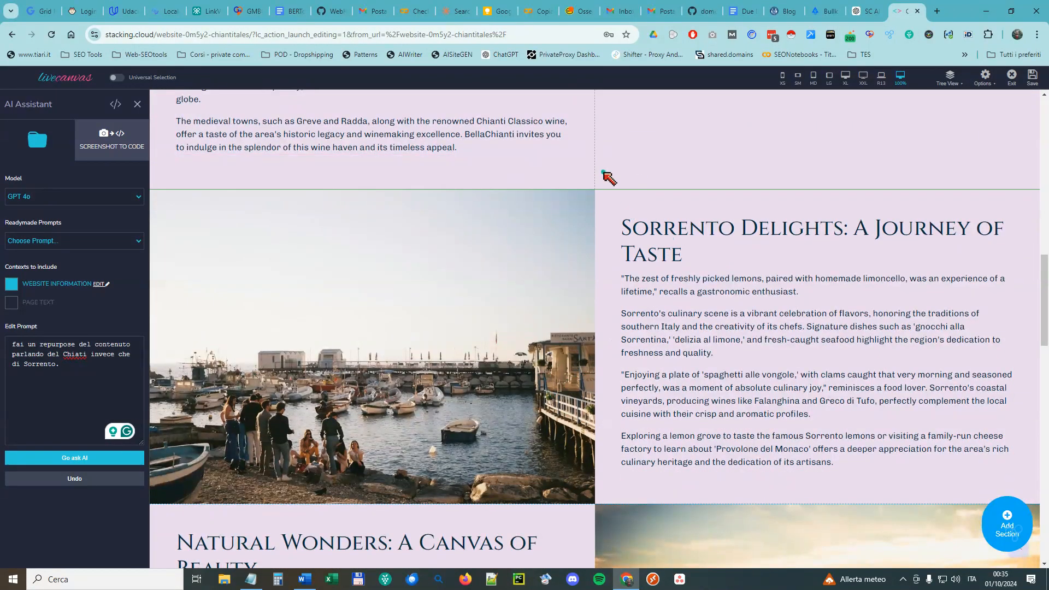
pyautogui.click(603, 186)
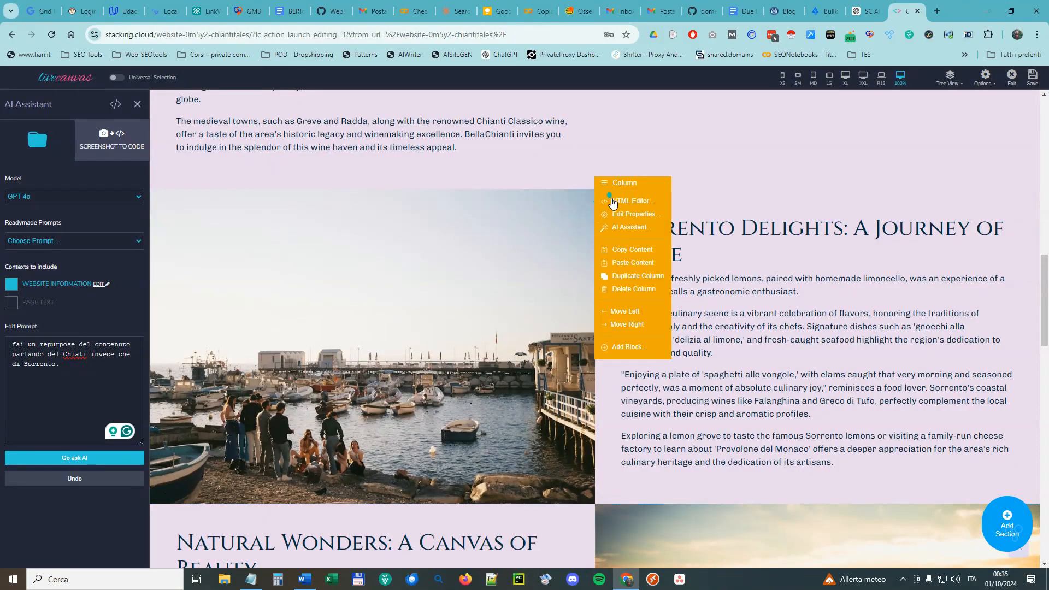
pyautogui.click(635, 230)
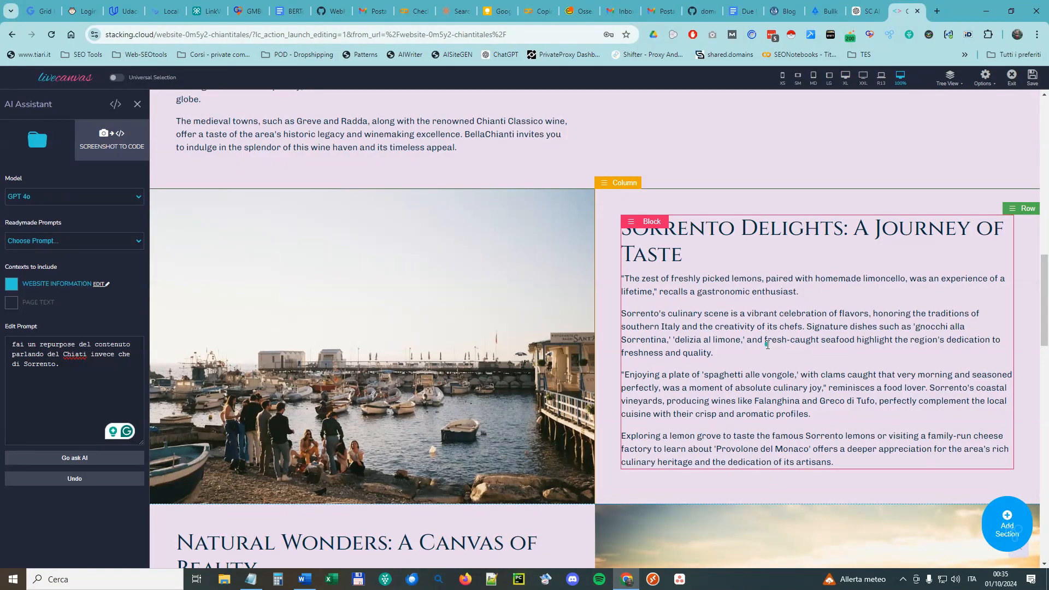
# Repurpose the "Natural Wonders: A Canvas of Beauty" text block for Chianti with the same AI prompt
pyautogui.scroll(-7, 768, 345)
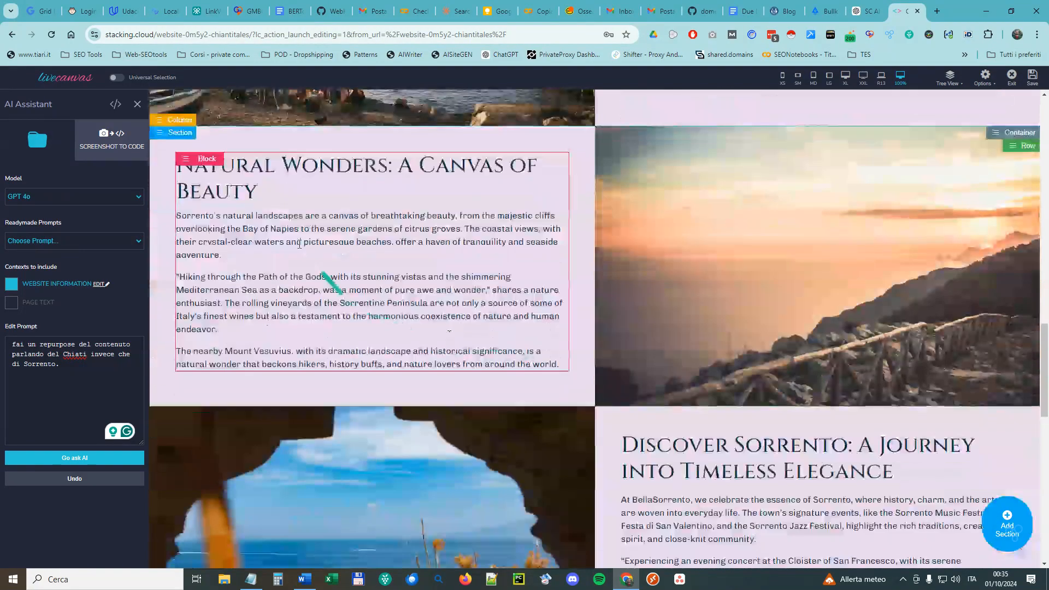
pyautogui.click(185, 160)
pyautogui.click(212, 203)
pyautogui.click(94, 462)
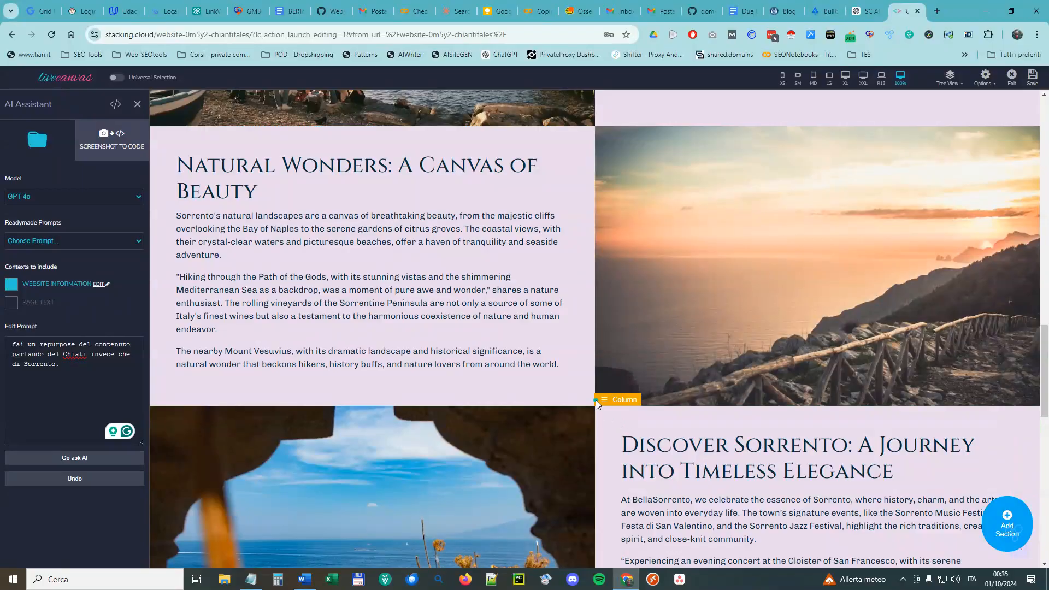
# Repurpose the "Discover Sorrento: A Journey into Timeless Elegance" column for Chianti with the same AI prompt
pyautogui.click(605, 402)
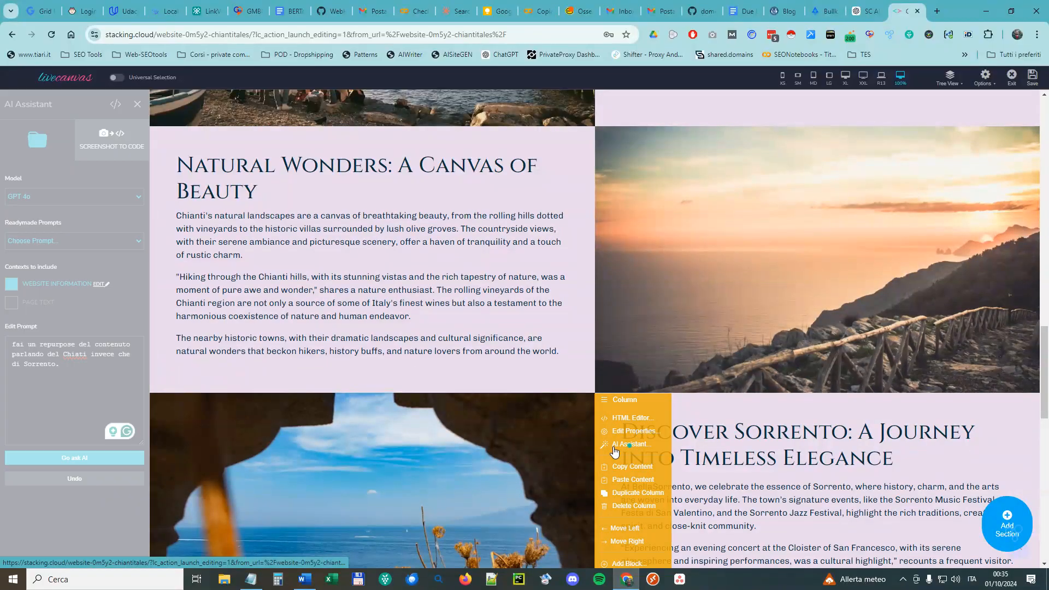
pyautogui.click(631, 444)
pyautogui.click(104, 463)
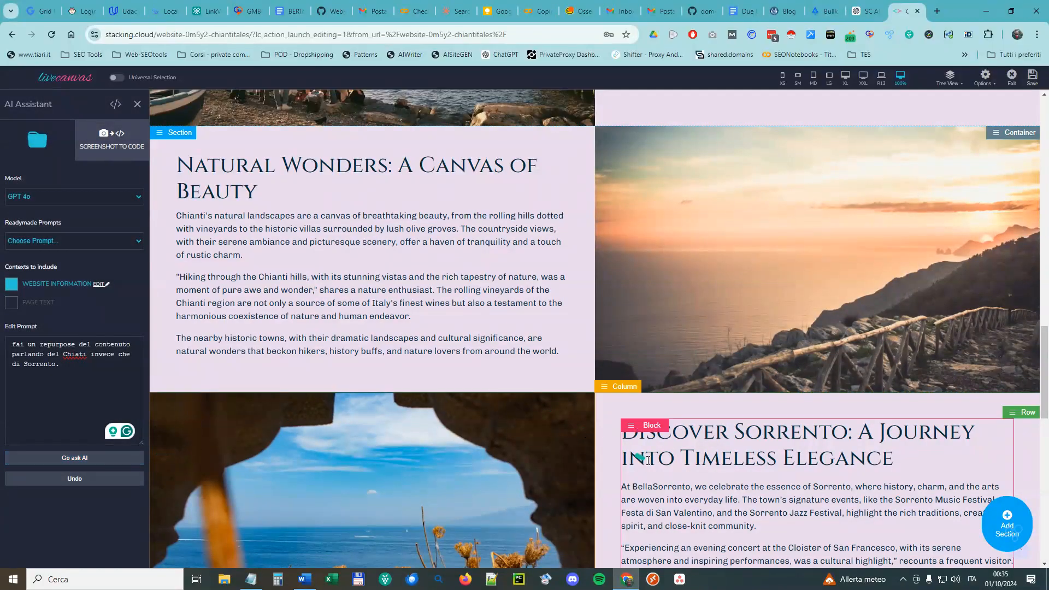
# Repurpose the "Sorrento: A Journey of the Senses" column for Chianti with the same AI prompt
pyautogui.scroll(-5, 685, 423)
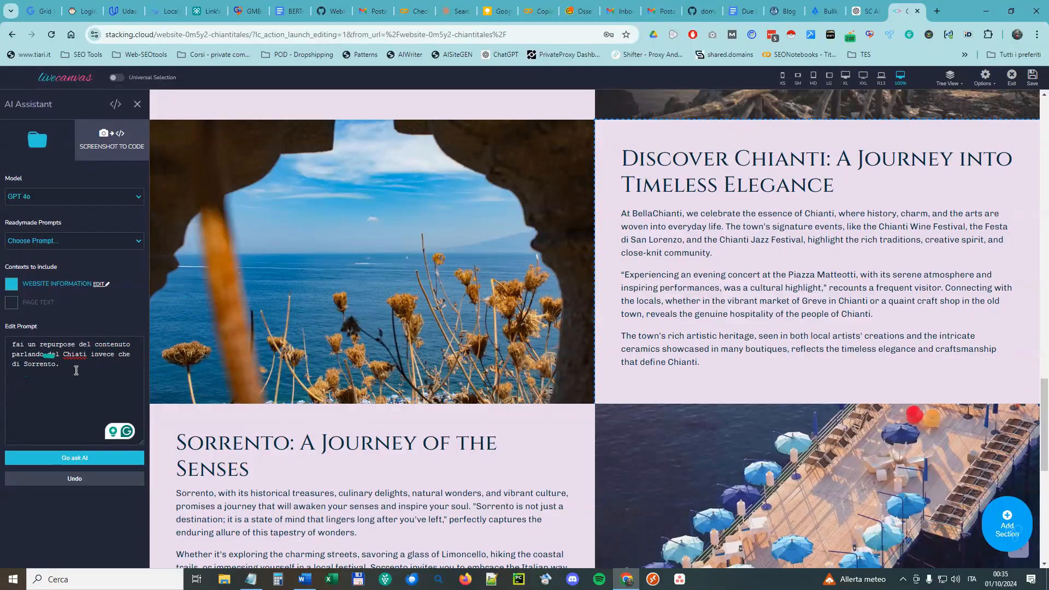
pyautogui.scroll(-3, 674, 347)
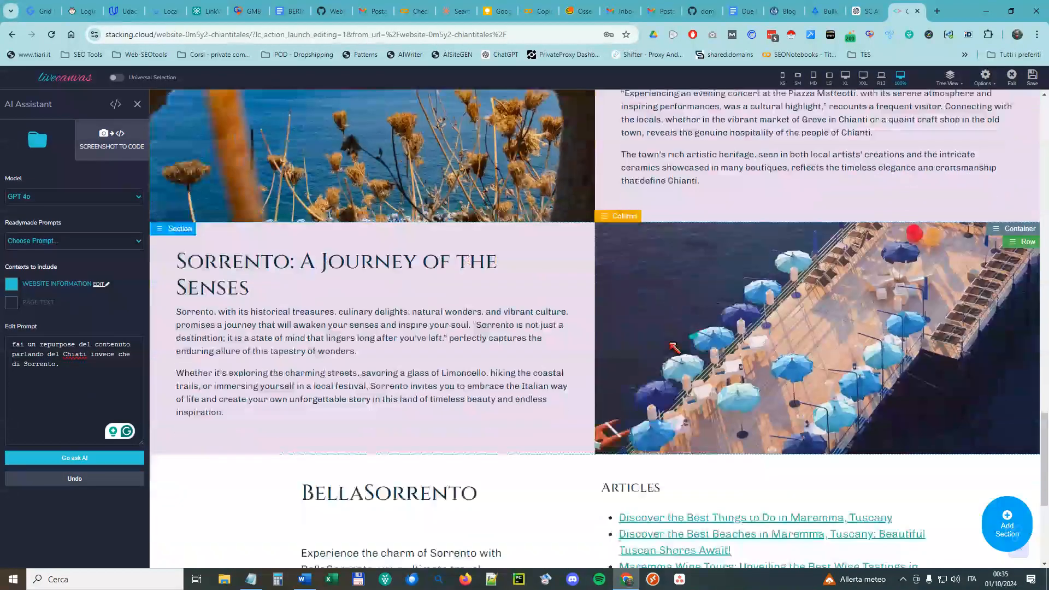
pyautogui.click(161, 215)
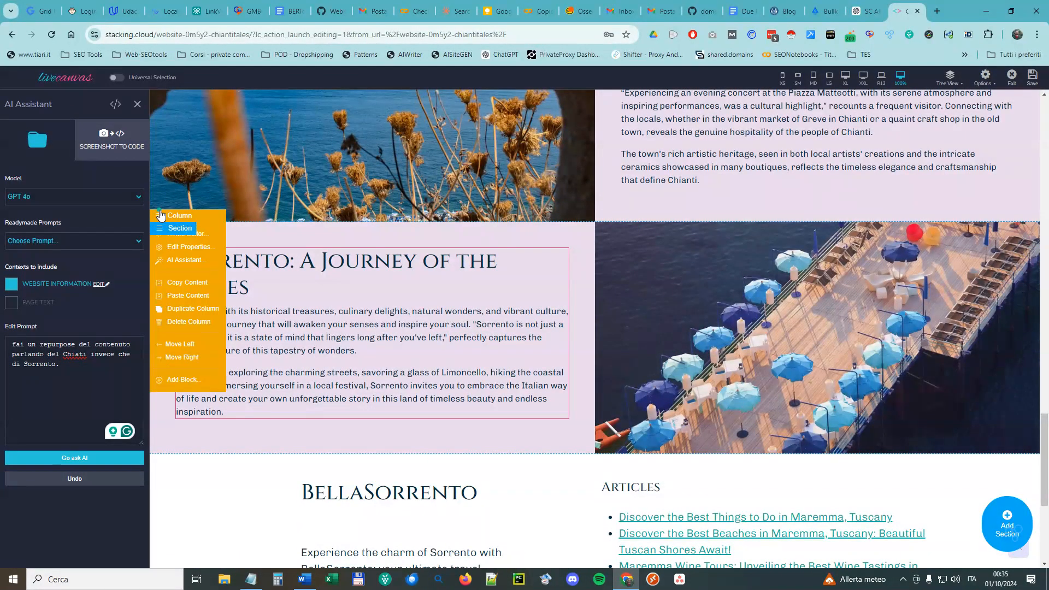
pyautogui.click(184, 260)
pyautogui.click(86, 459)
pyautogui.scroll(-4, 447, 338)
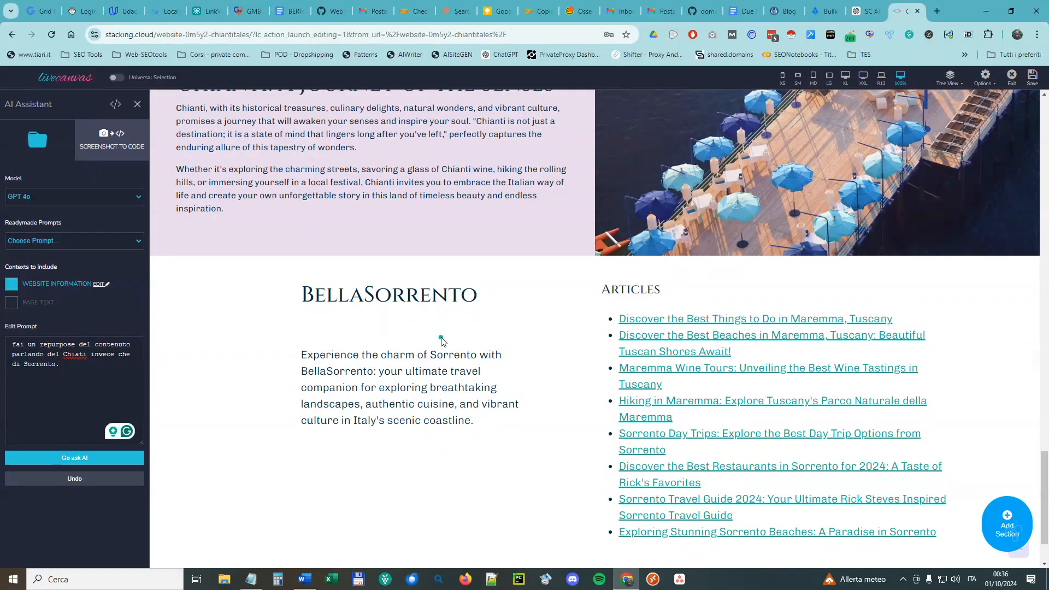
# Replace the beach-hut hero image with the sunlit vineyard path photo from an Unsplash search for "chianti"
pyautogui.scroll(-2, 362, 381)
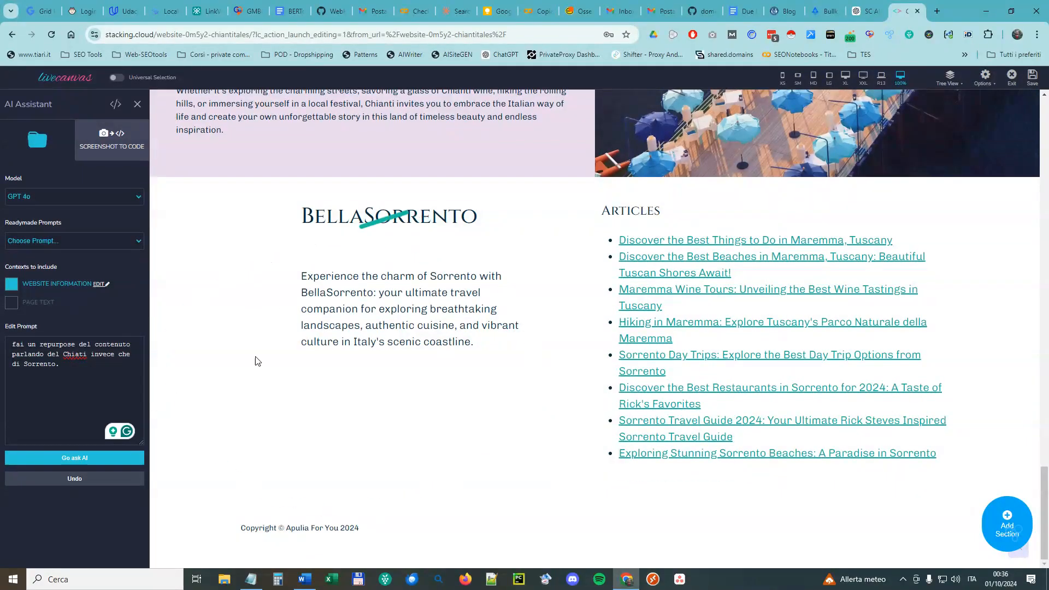
pyautogui.scroll(20, 473, 441)
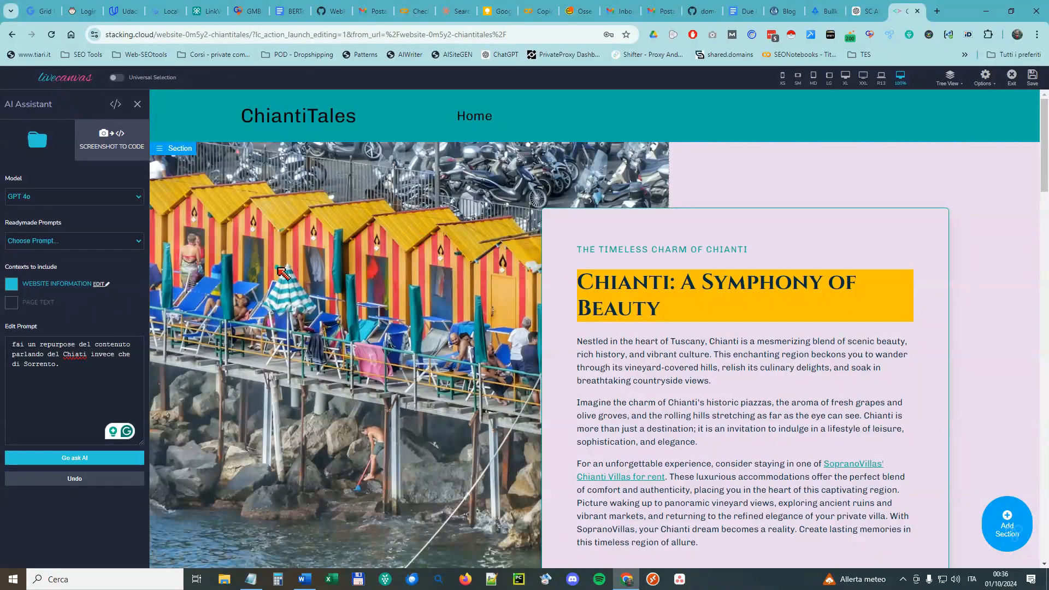
pyautogui.click(375, 269)
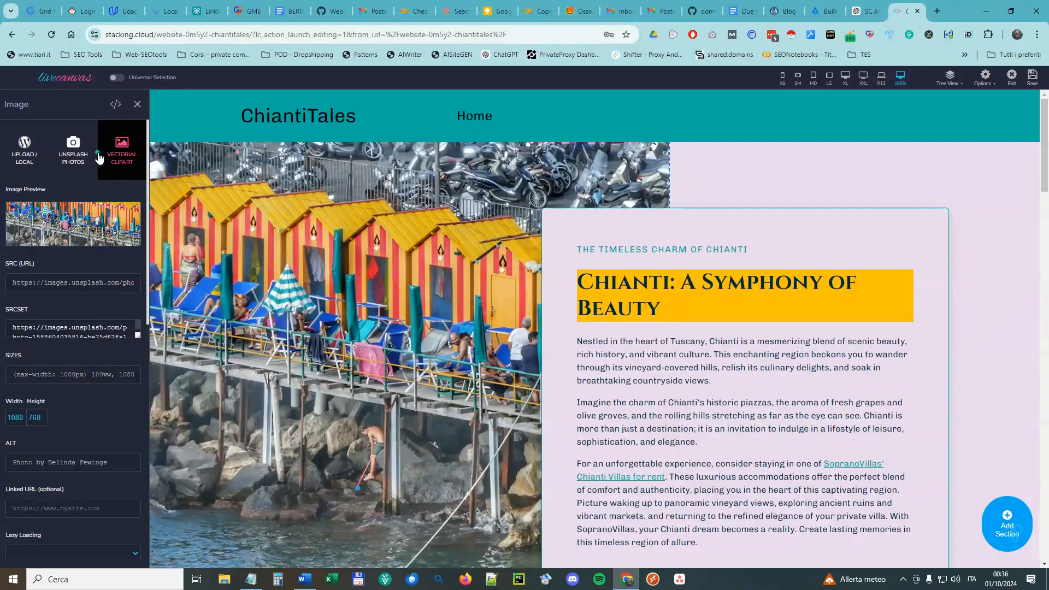
pyautogui.click(70, 160)
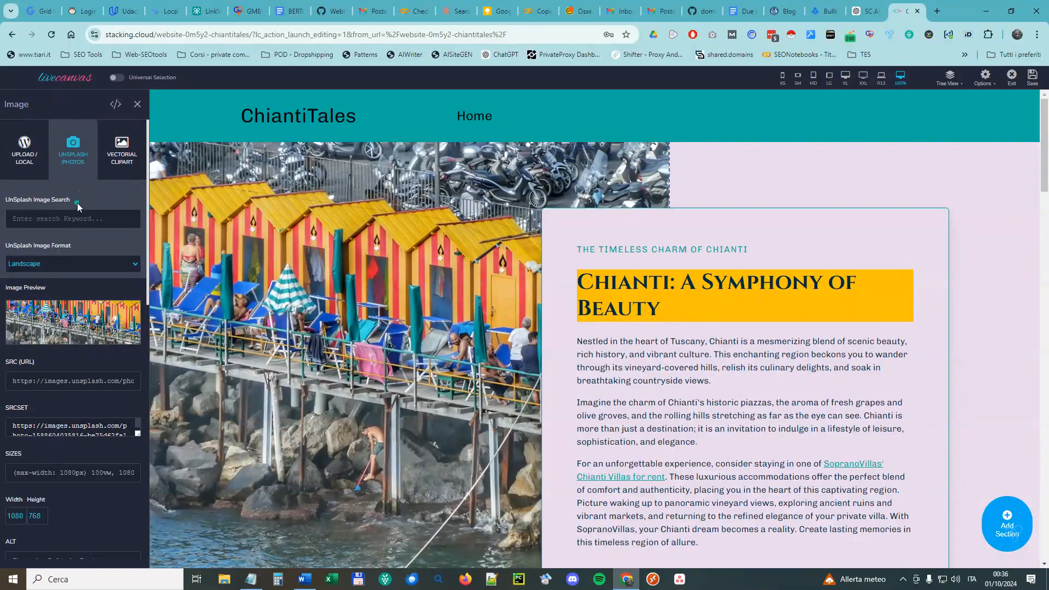
pyautogui.click(63, 221)
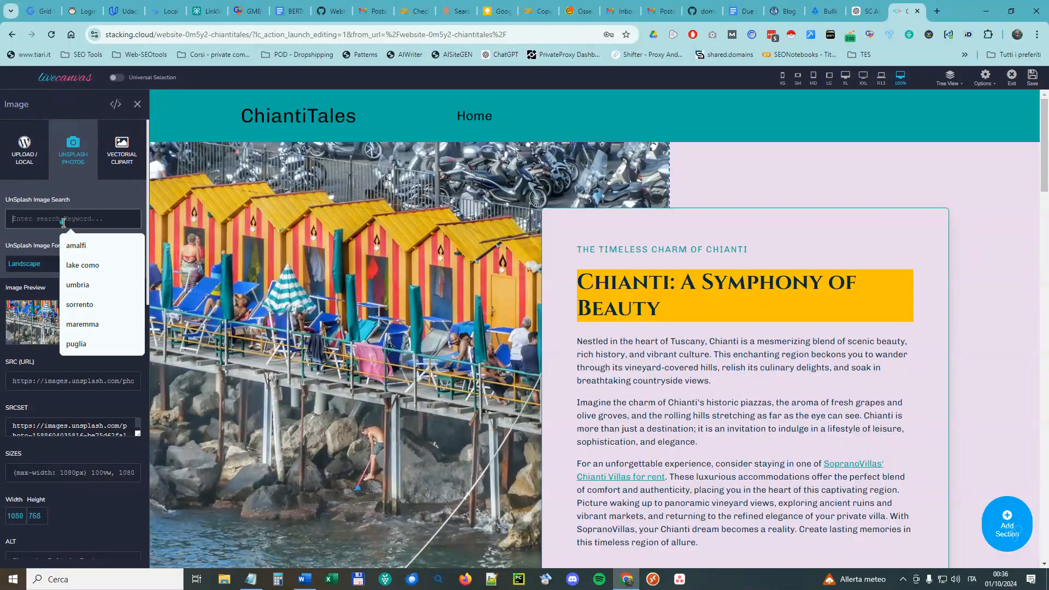
pyautogui.write('chianti')
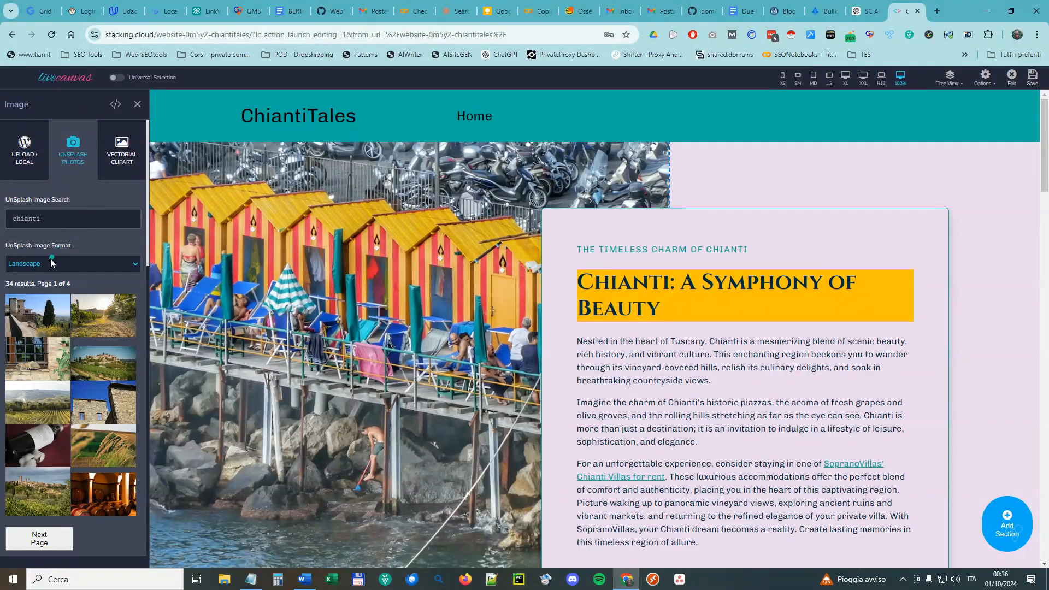
pyautogui.click(80, 327)
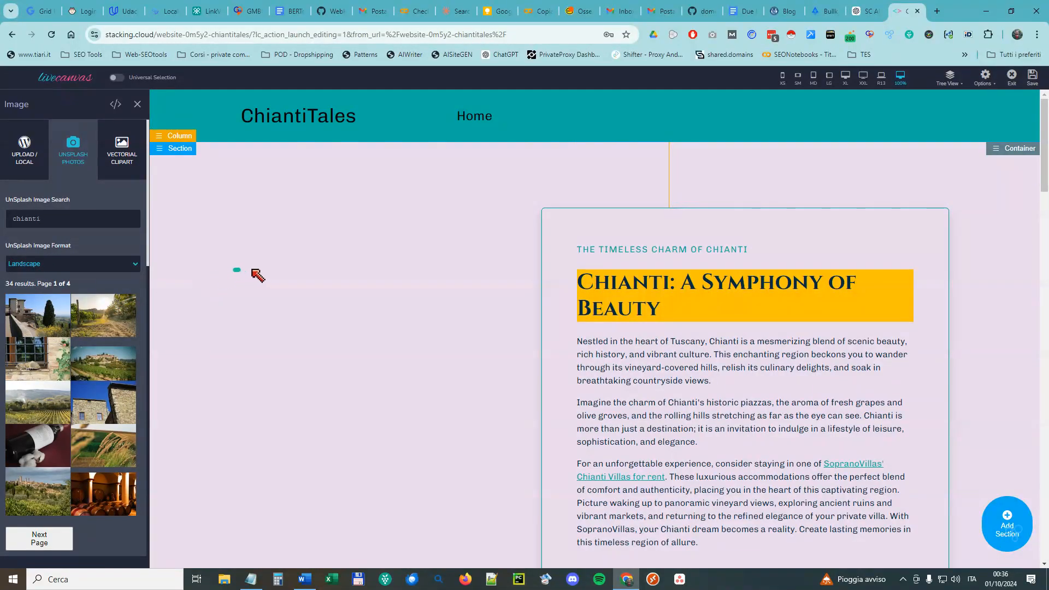
# Replace the harbour background beside "Chianti Delights: A Journey of Taste" with a vineyard rows photo from an Unsplash search for "chianti"
pyautogui.scroll(-12, 366, 274)
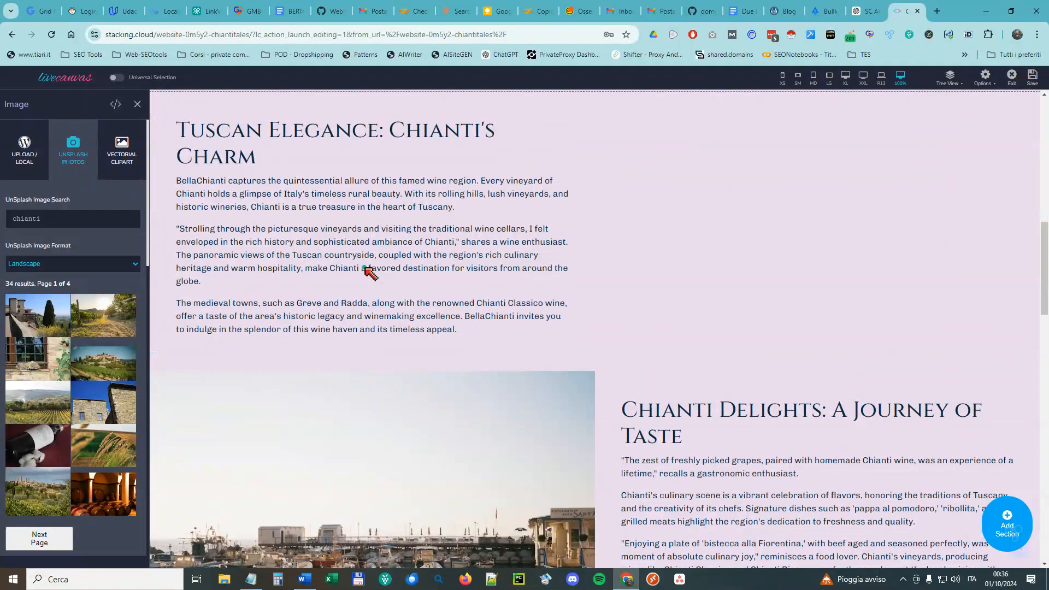
pyautogui.scroll(-1, 365, 274)
pyautogui.click(363, 363)
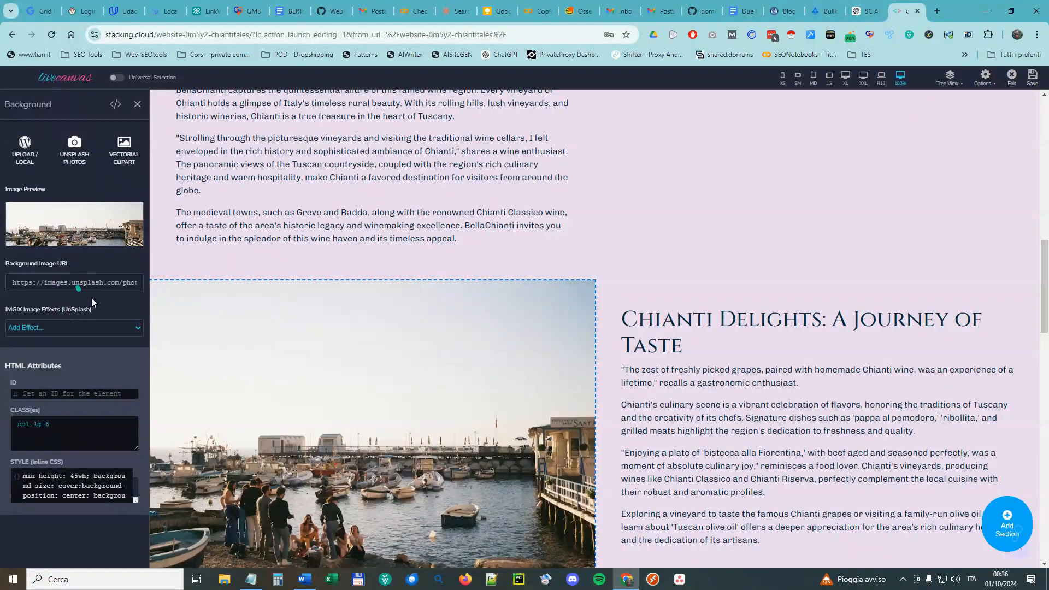
pyautogui.click(74, 146)
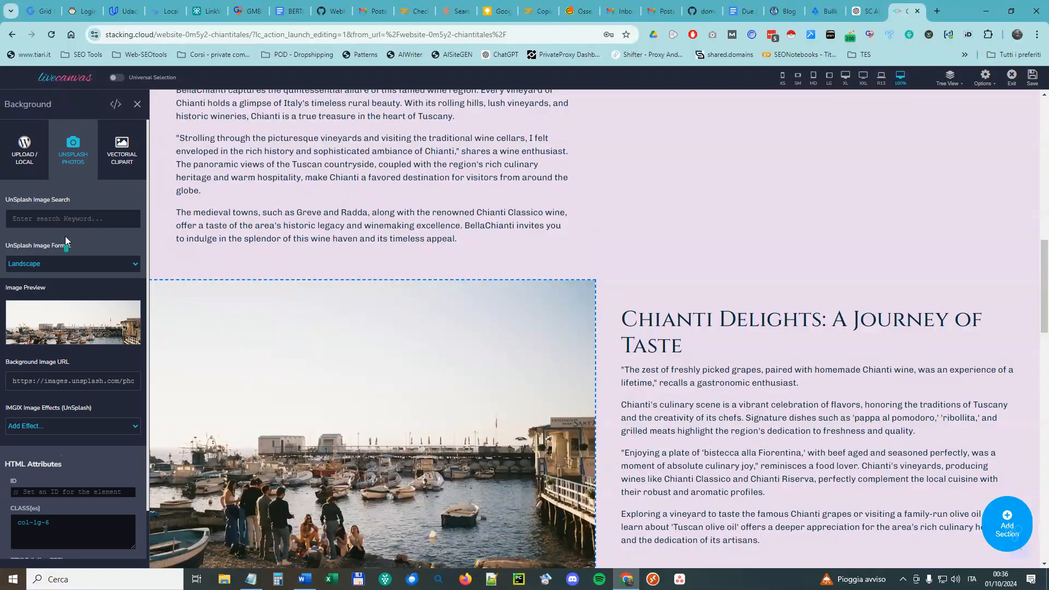
pyautogui.click(67, 218)
pyautogui.write('chianti')
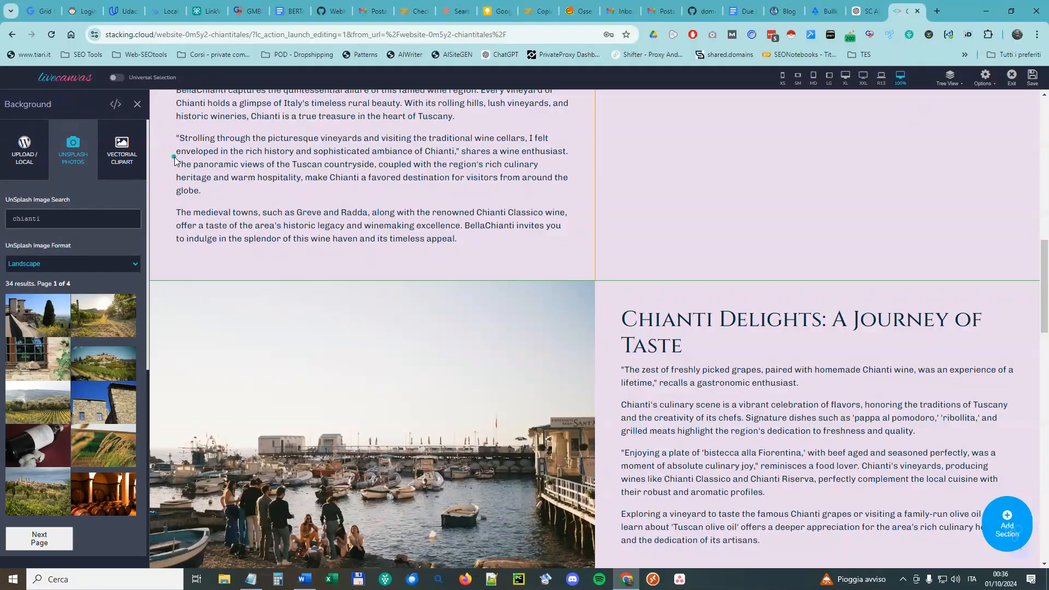
pyautogui.click(65, 401)
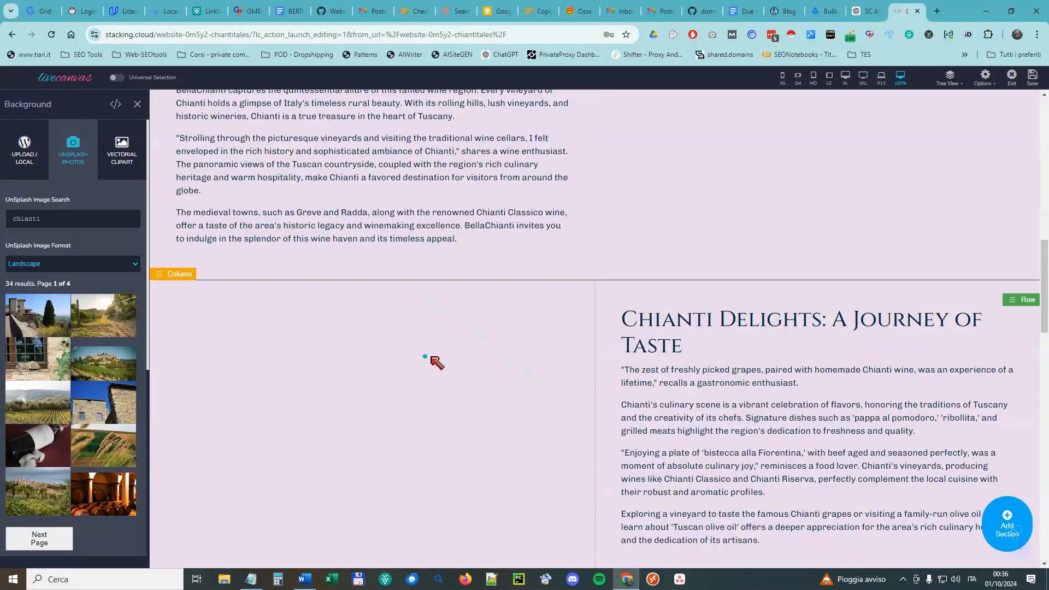
# Replace the "Natural Wonders" background with an Unsplash yellow-flowered hillside photo and the "Discover Chianti" background with a hilltop village photo
pyautogui.scroll(-7, 580, 366)
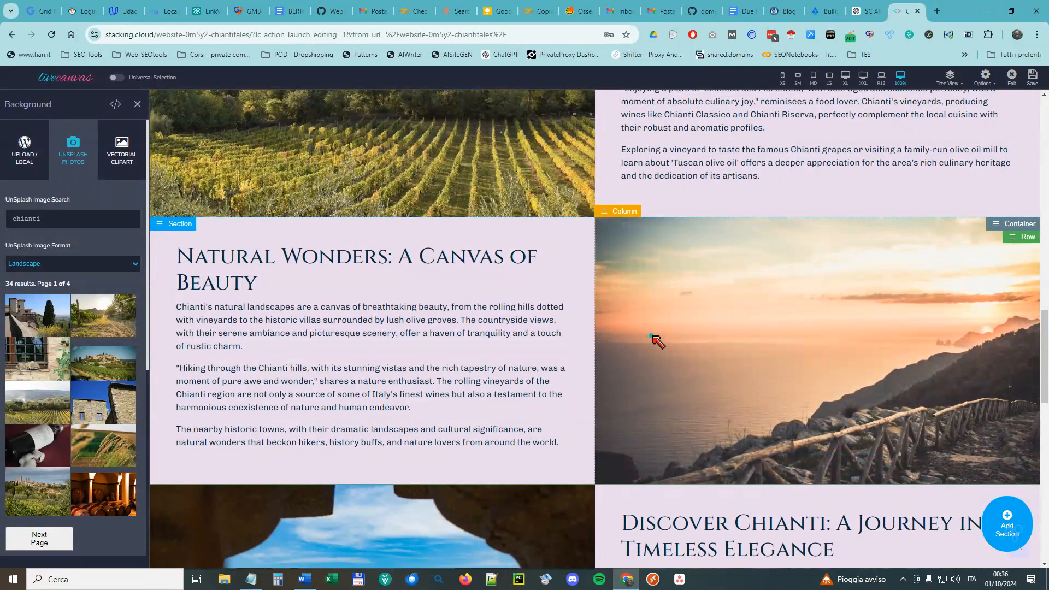
pyautogui.click(54, 313)
pyautogui.scroll(-7, 696, 290)
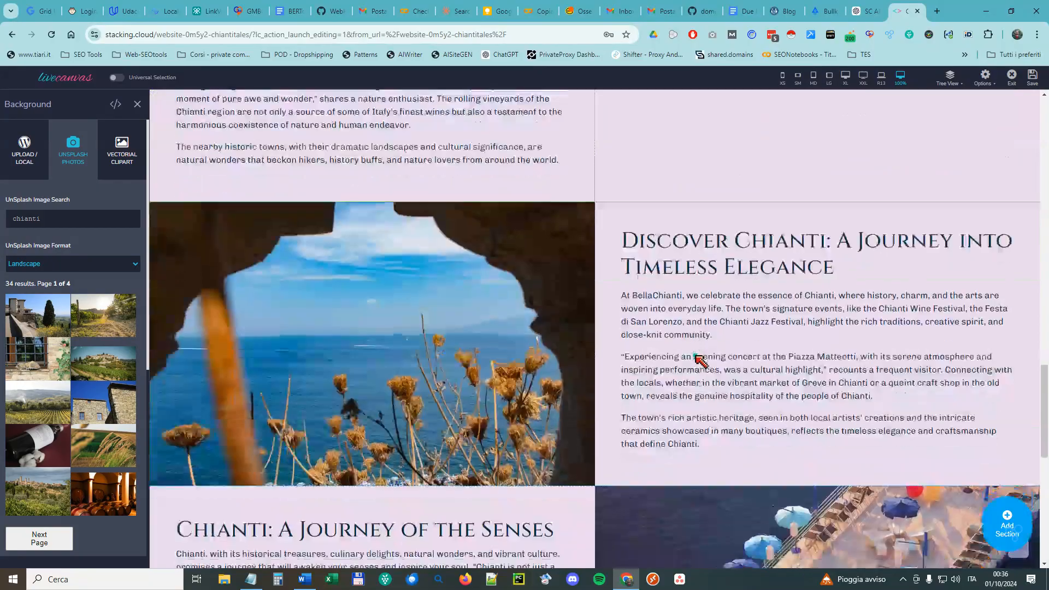
pyautogui.click(31, 513)
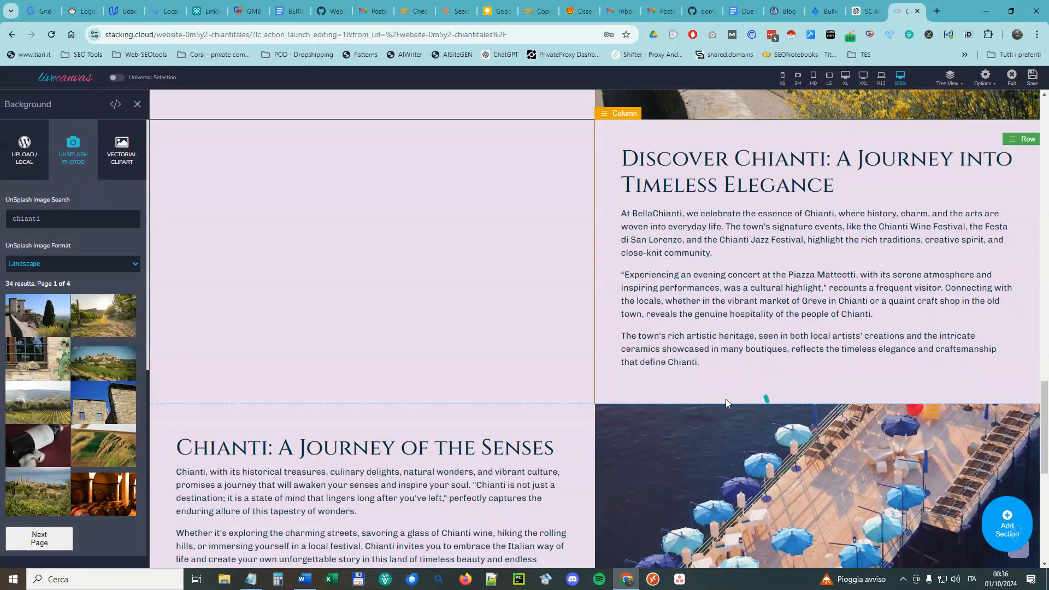
# Replace the umbrella pier background beside "Chianti: A Journey of the Senses" with the Unsplash swimmer photo and save the page
pyautogui.scroll(-2, 726, 401)
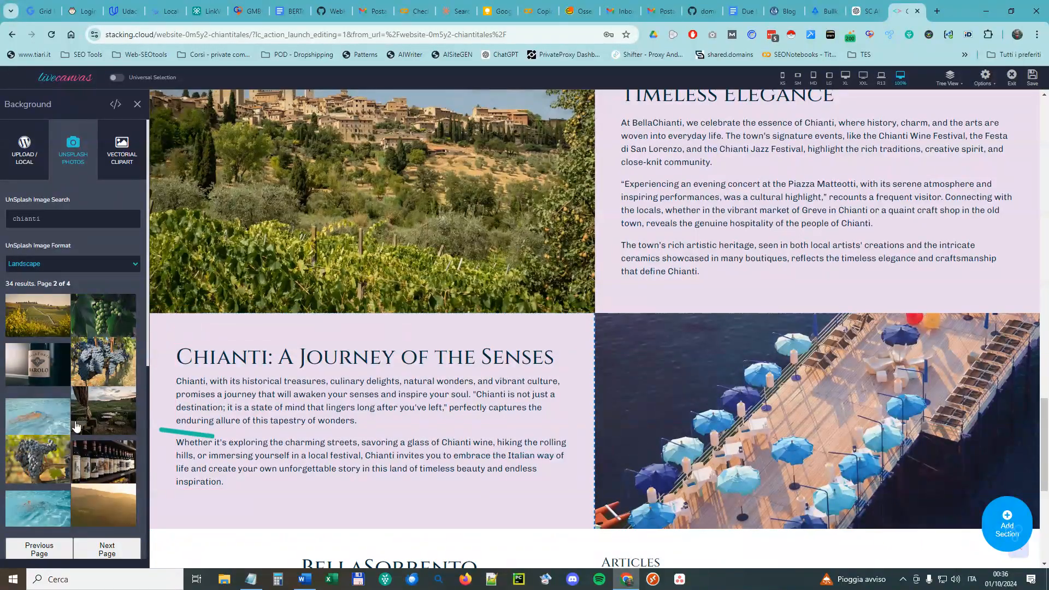
pyautogui.click(54, 422)
pyautogui.scroll(-3, 745, 383)
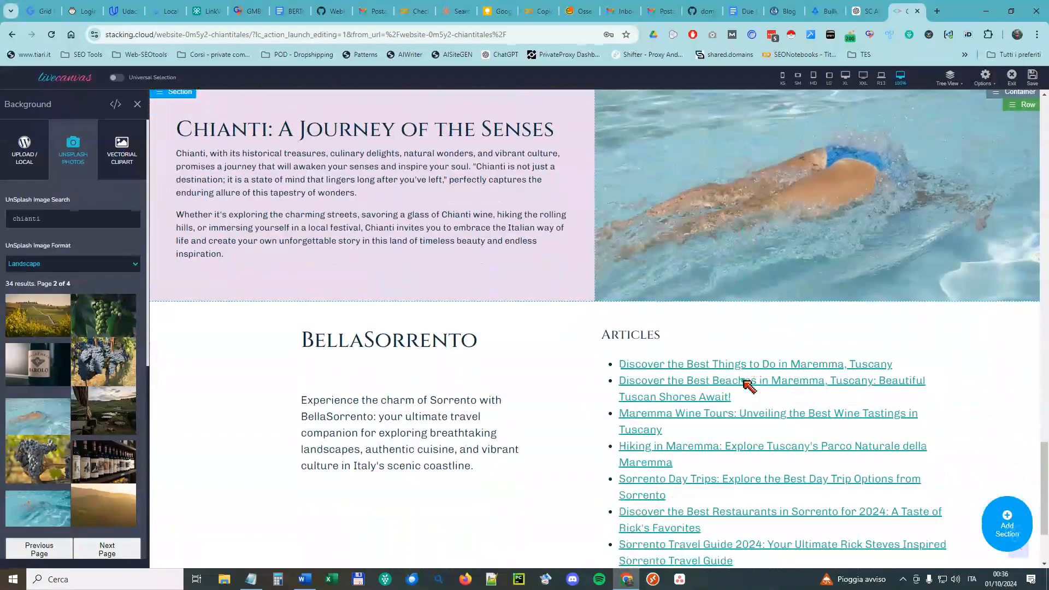
pyautogui.scroll(2, 745, 382)
pyautogui.scroll(-3, 793, 345)
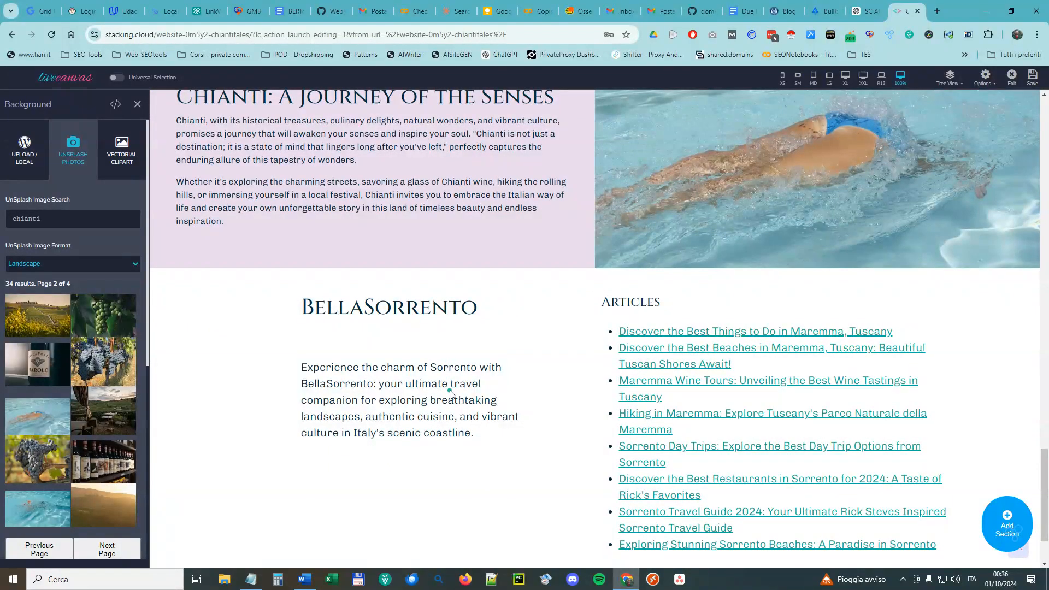
pyautogui.scroll(2, 510, 377)
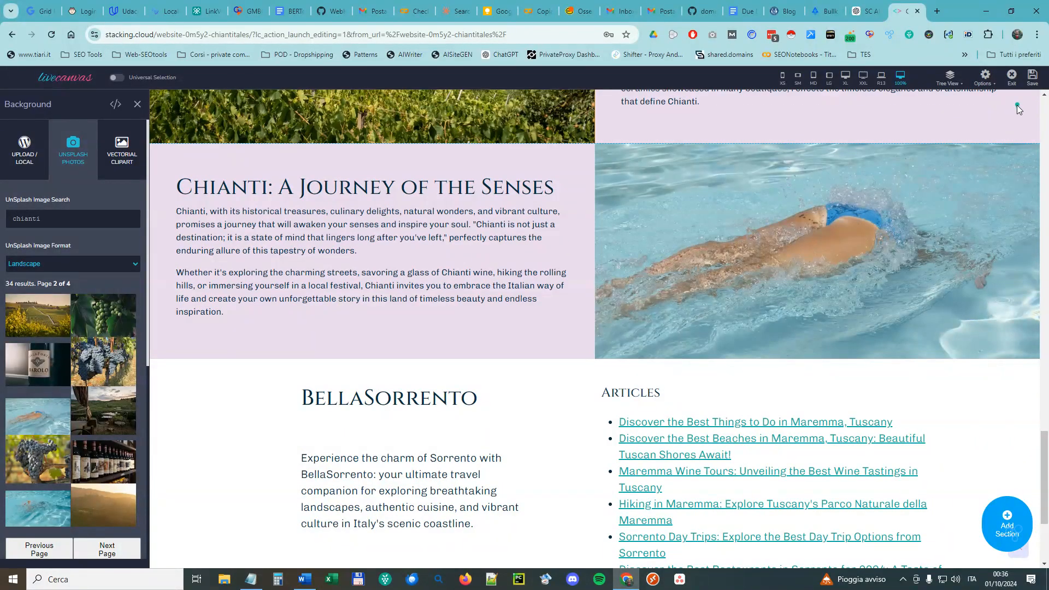
pyautogui.click(1037, 82)
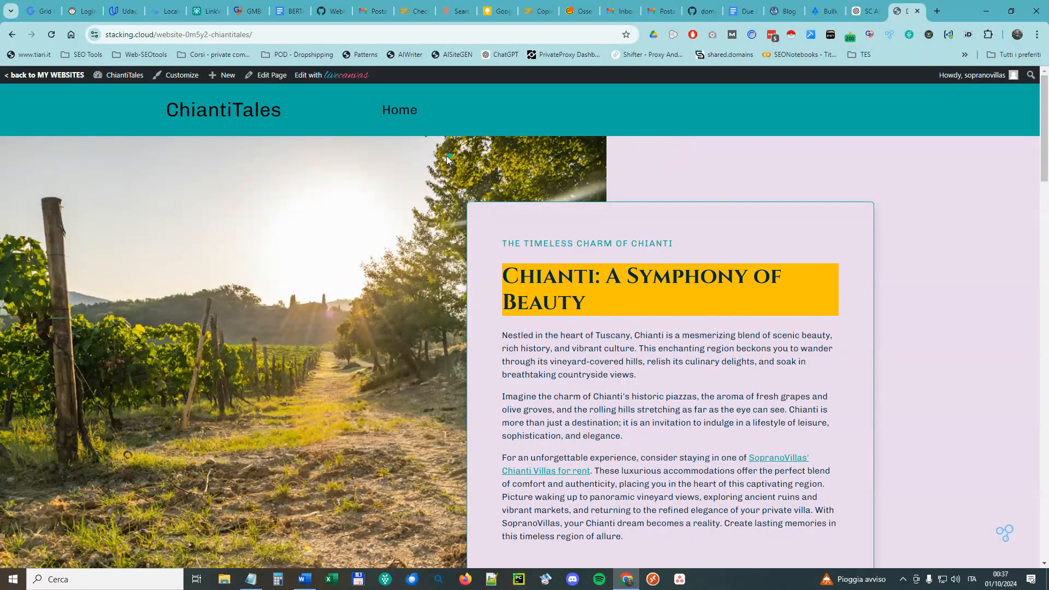
# Open the site footer for editing in LiveCanvas and copy the blog title ChiantiTales from the ChatGPT conversation
pyautogui.moveTo(300, 77)
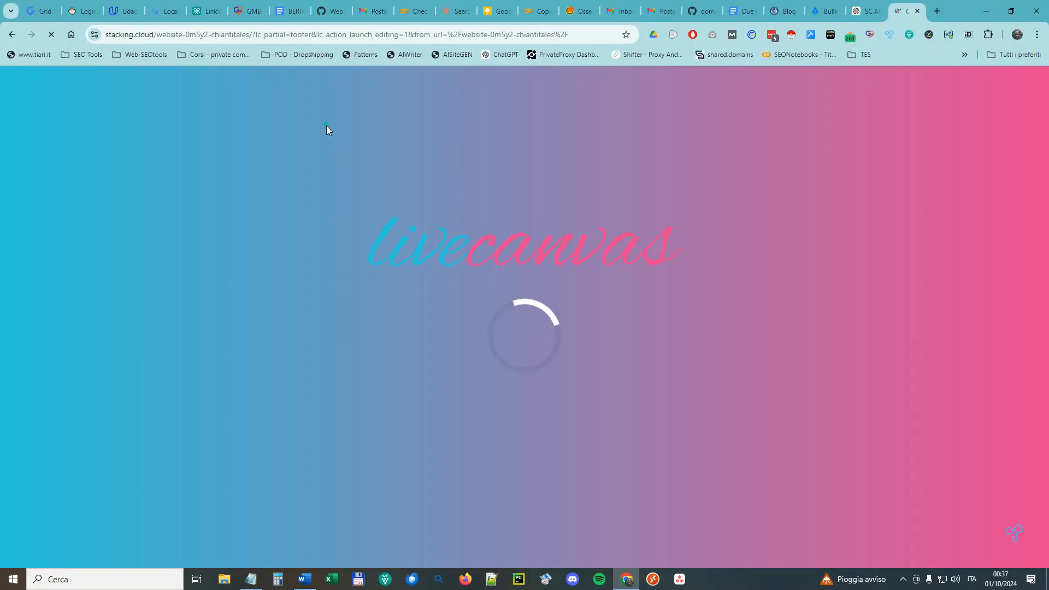
pyautogui.click(248, 578)
pyautogui.click(515, 386)
pyautogui.moveTo(699, 377); pyautogui.dragTo(356, 375)
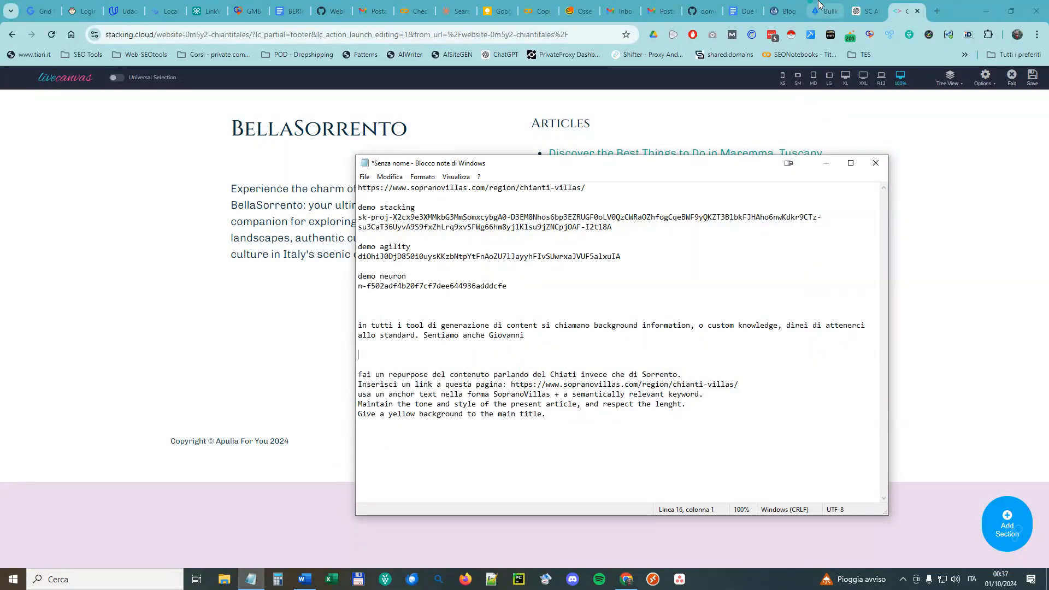
pyautogui.click(864, 11)
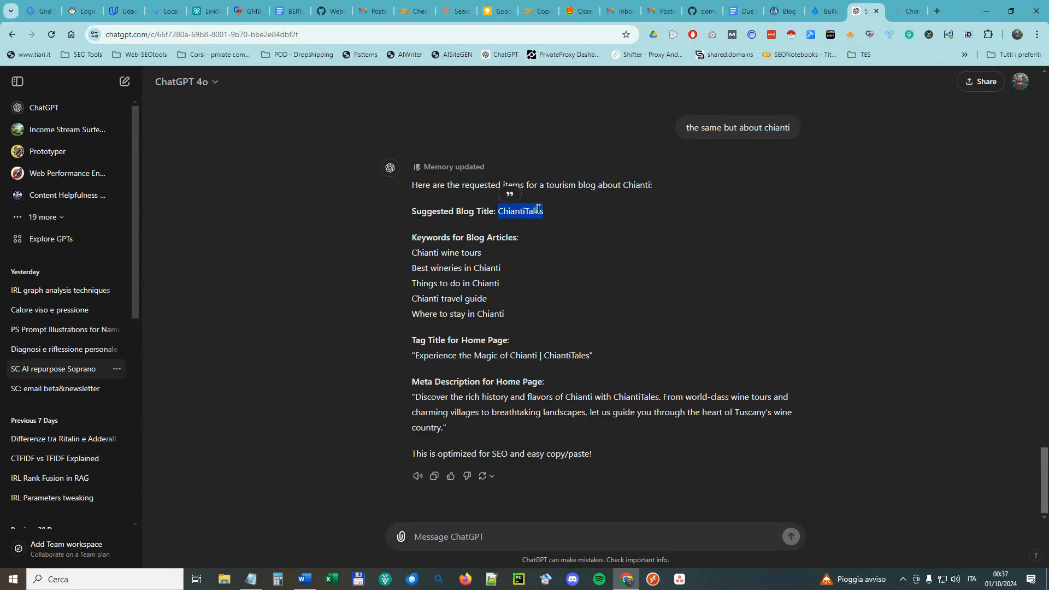
pyautogui.click(908, 11)
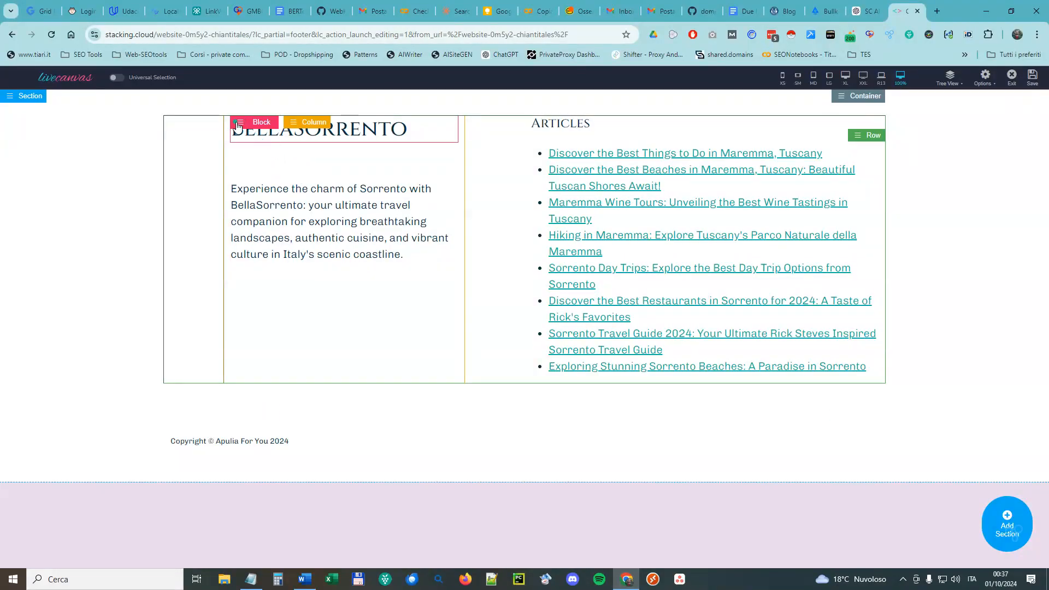
# Open the AI Assistant for the footer column headed BellaSorrento and put ChiantiTales in its prompt
pyautogui.click(295, 127)
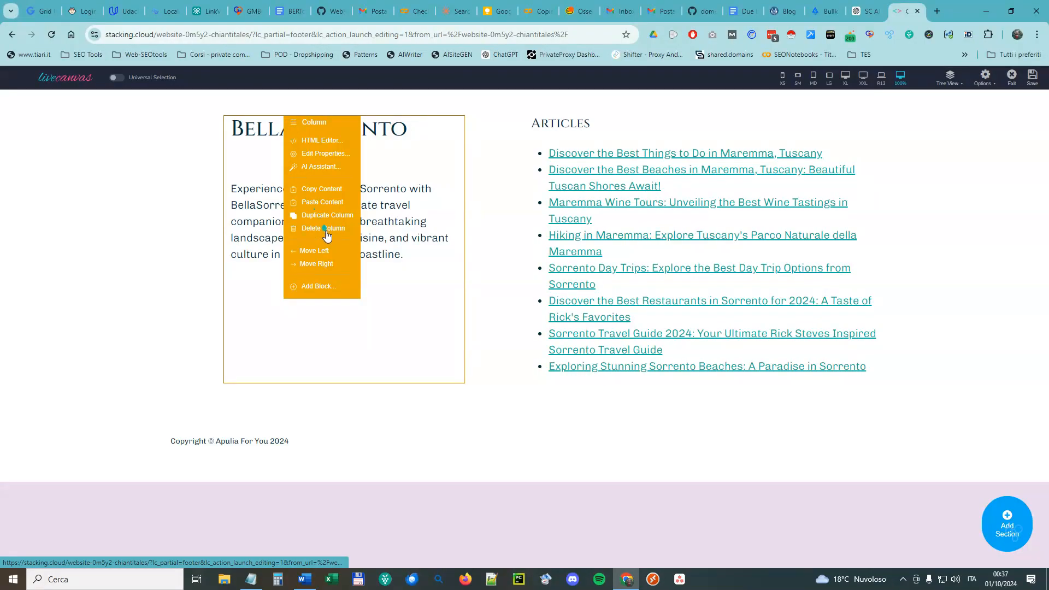
pyautogui.click(315, 170)
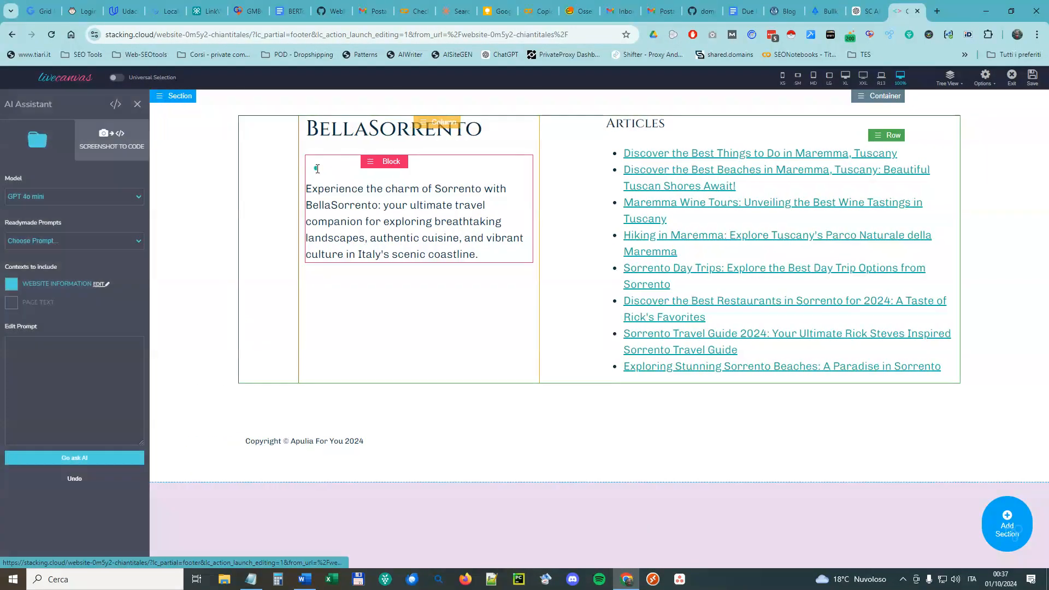
pyautogui.click(85, 376)
pyautogui.write('ChiantiTales')
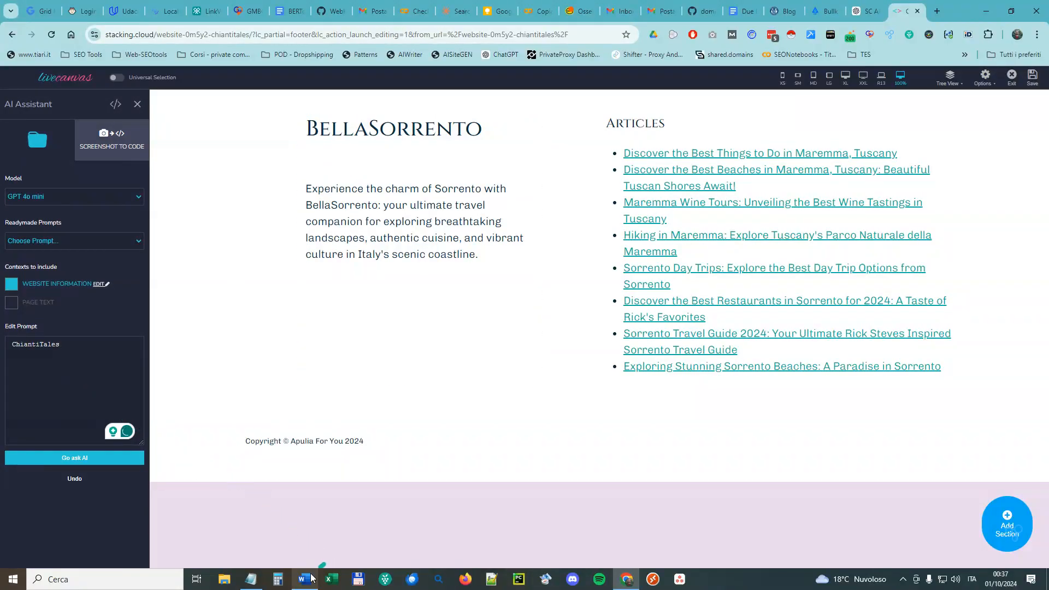
# Put Notepad's Chianti repurpose sentence and "the name of this blog is" before ChiantiTales in the prompt, and run it on the footer column
pyautogui.click(251, 579)
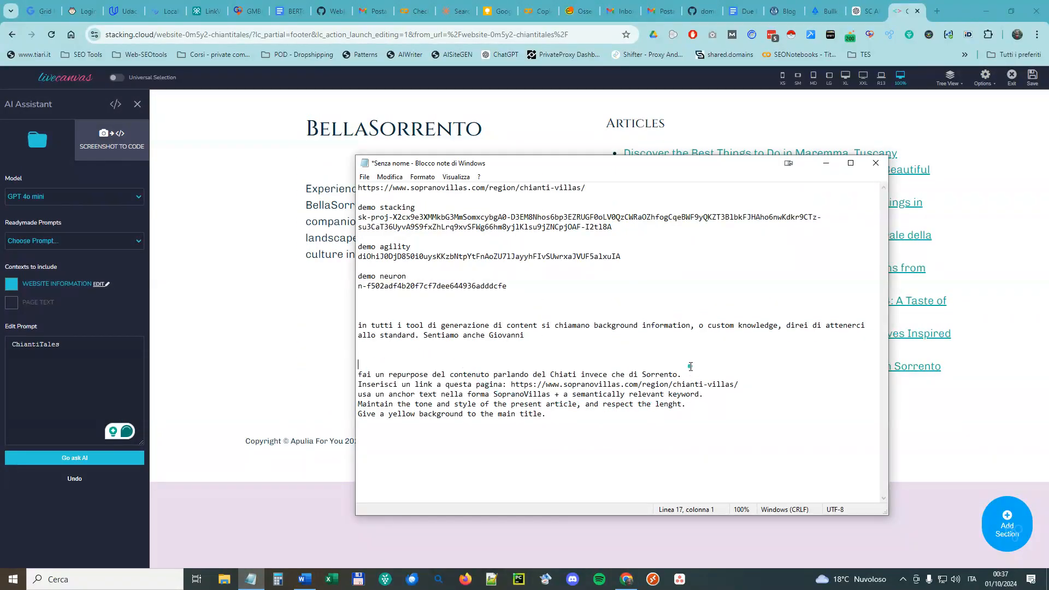
pyautogui.moveTo(689, 379); pyautogui.dragTo(345, 372)
pyautogui.hotkey('ctrl', 'c')
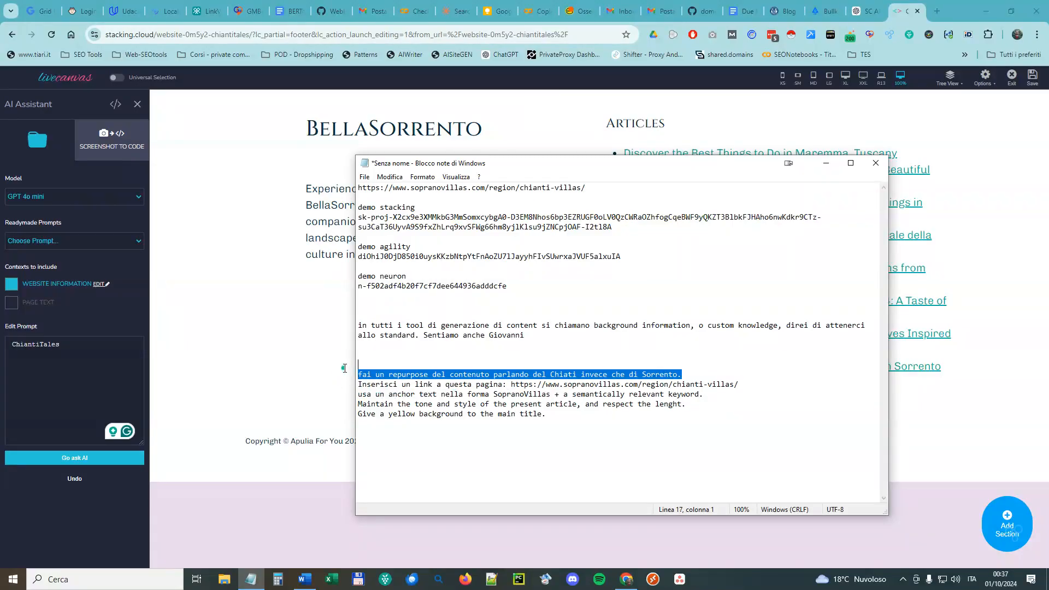
pyautogui.click(16, 347)
pyautogui.hotkey('ctrl', 'v')
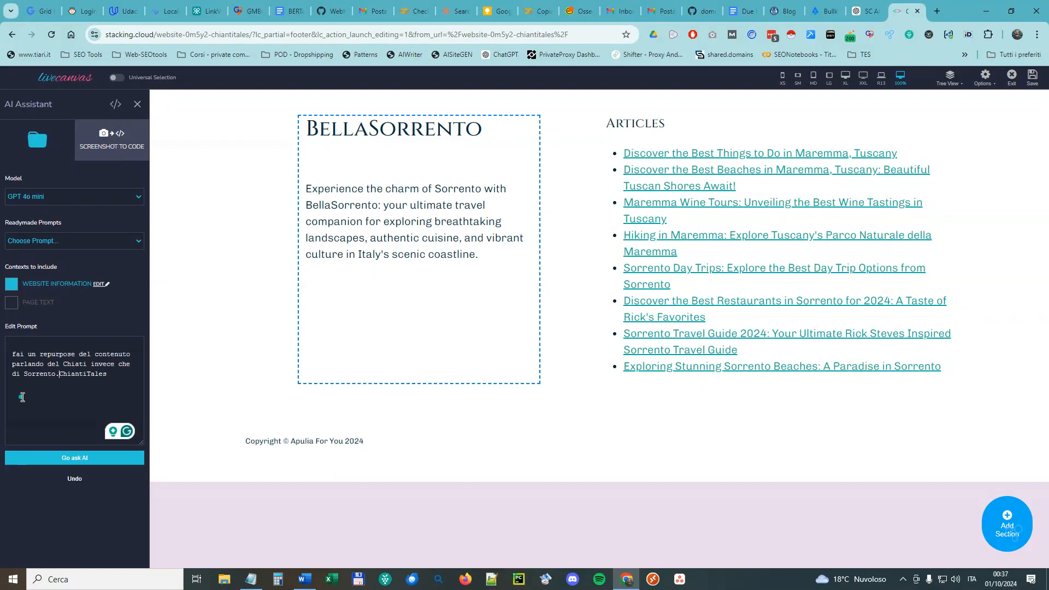
pyautogui.write('the name of this blog is')
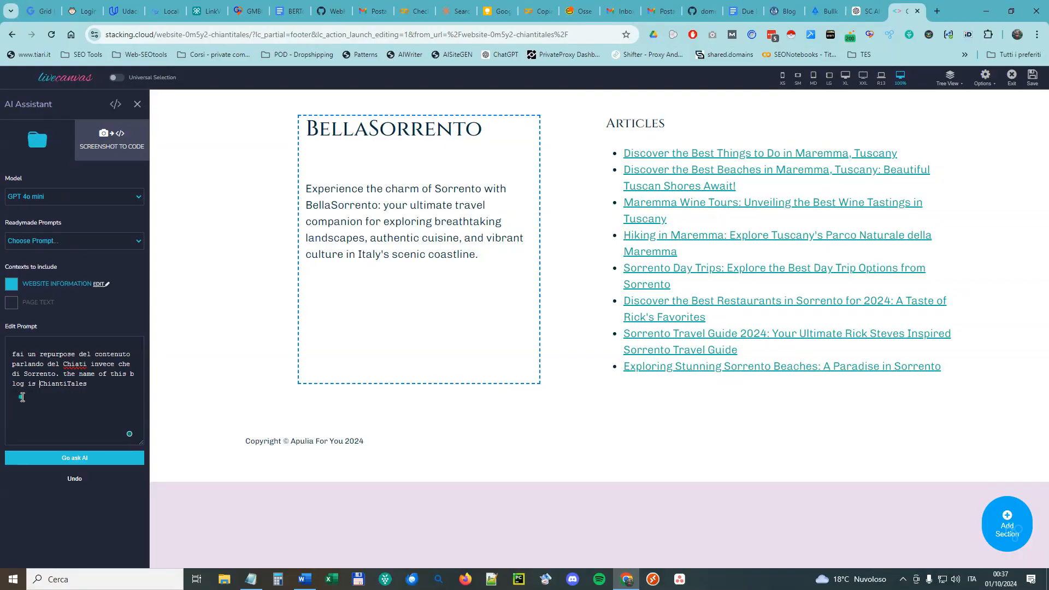
pyautogui.press('Delete')
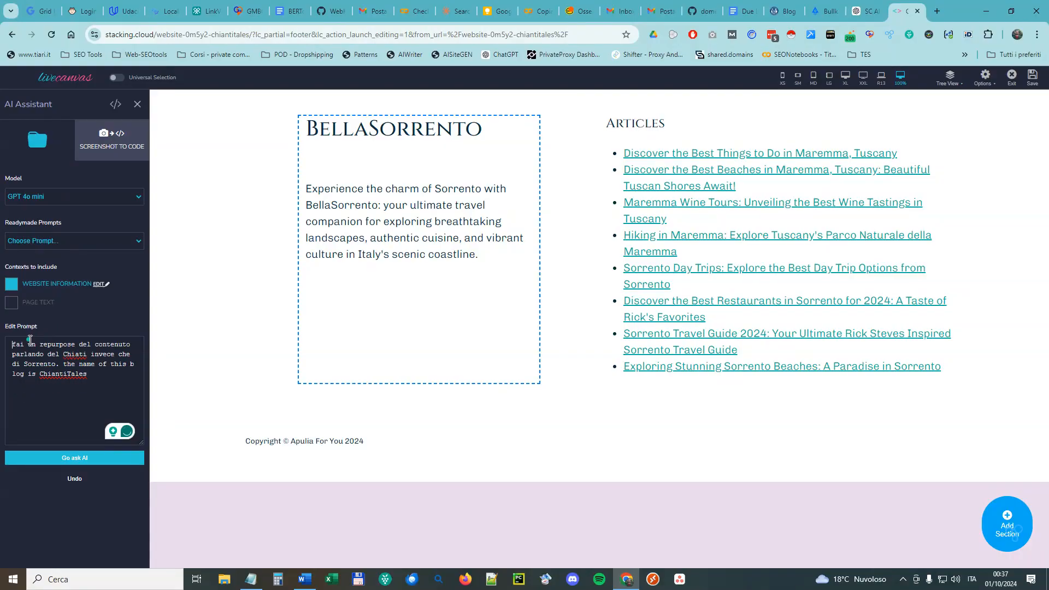
pyautogui.click(94, 459)
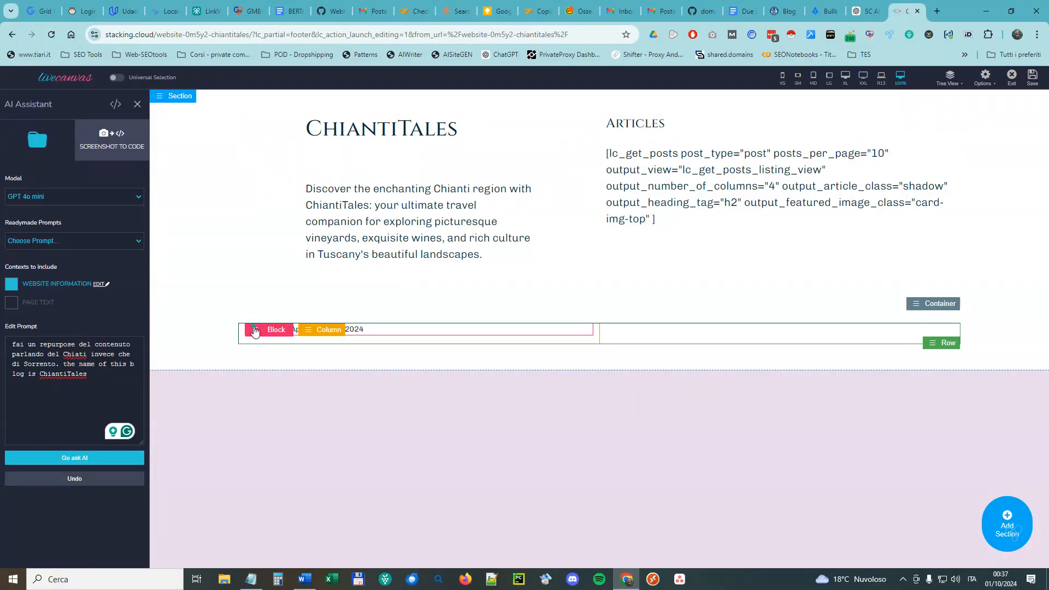
# Repurpose the footer's copyright block with the same AI prompt naming the blog ChiantiTales
pyautogui.click(254, 331)
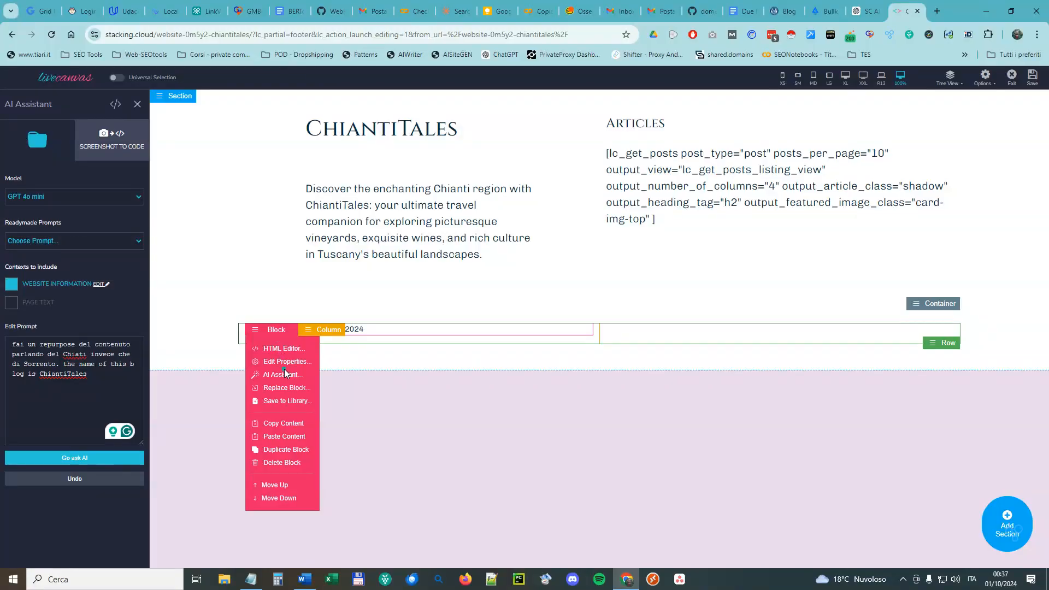
pyautogui.click(285, 374)
pyautogui.click(86, 458)
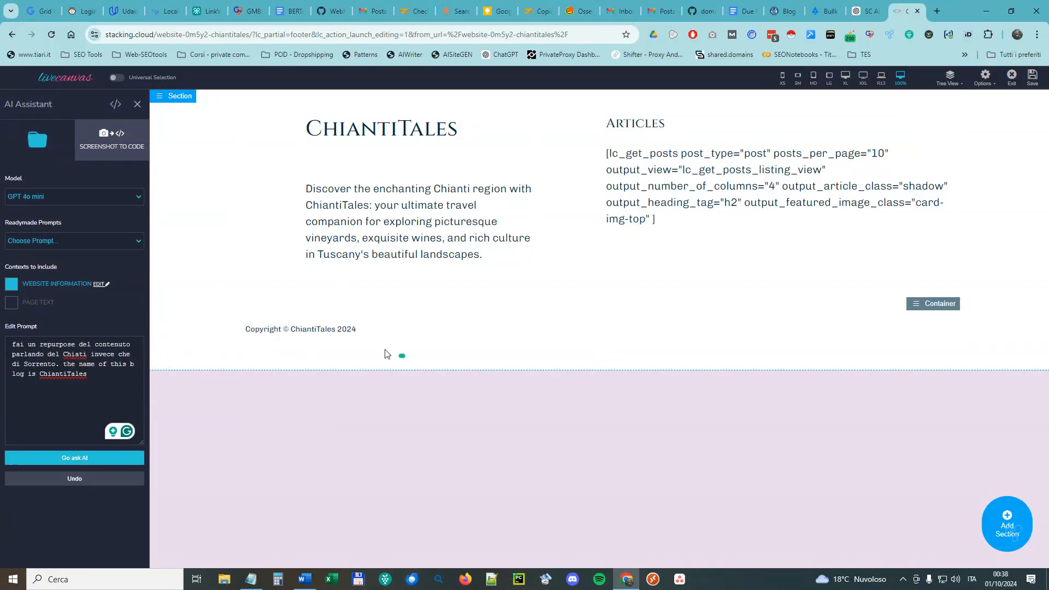
# Save the repurposed footer and exit the LiveCanvas editor
pyautogui.click(1032, 78)
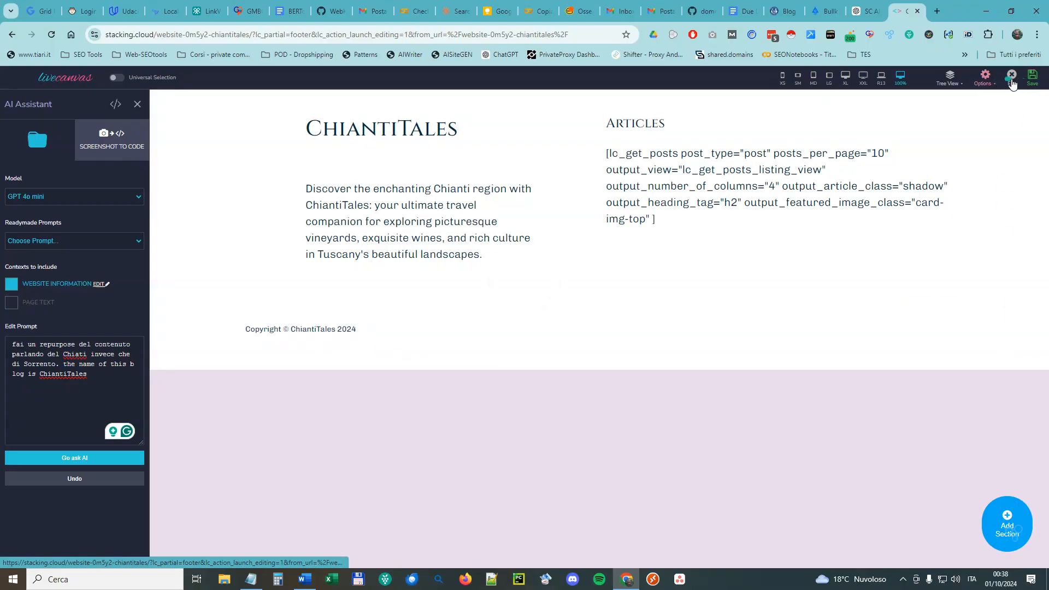
pyautogui.click(1011, 77)
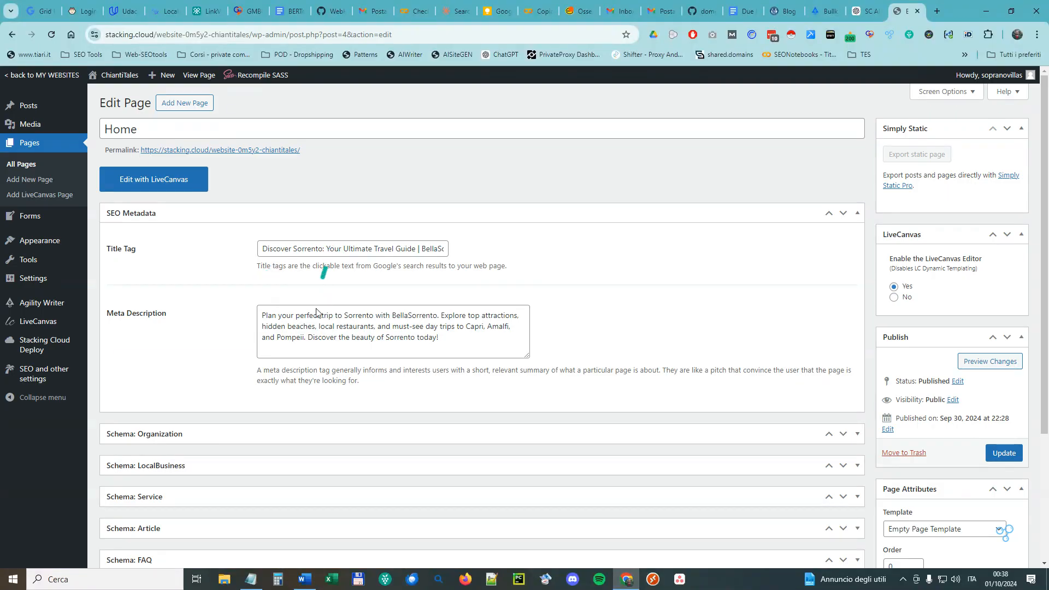
# Set the Home page's title tag to ChatGPT's suggestion "Experience the Magic of Chianti | ChiantiTales", without the leading quotation mark
pyautogui.click(858, 7)
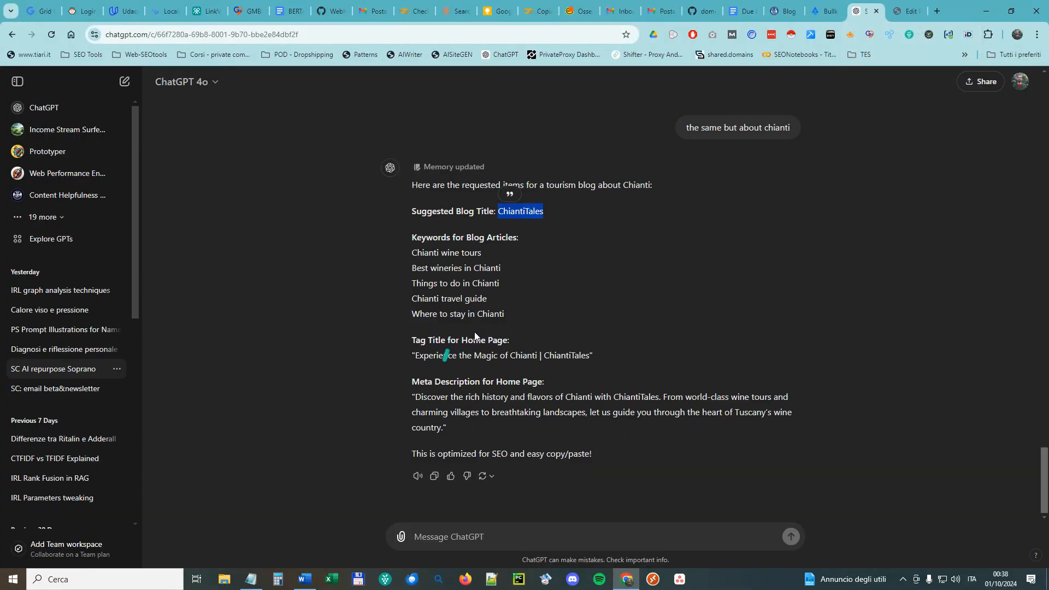
pyautogui.moveTo(592, 355); pyautogui.dragTo(422, 356)
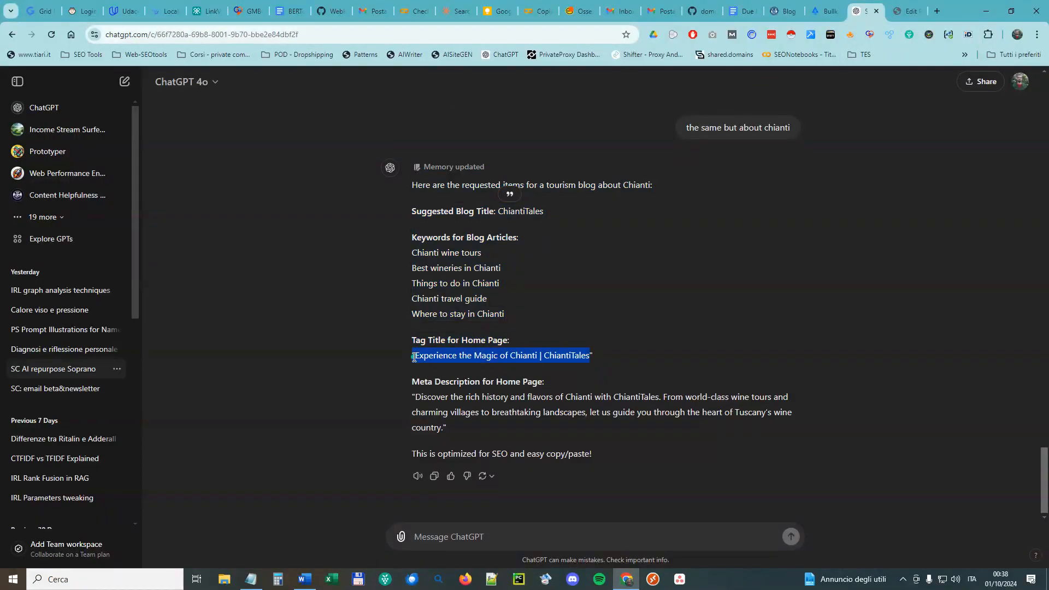
pyautogui.hotkey('ctrl', 'c')
pyautogui.click(908, 11)
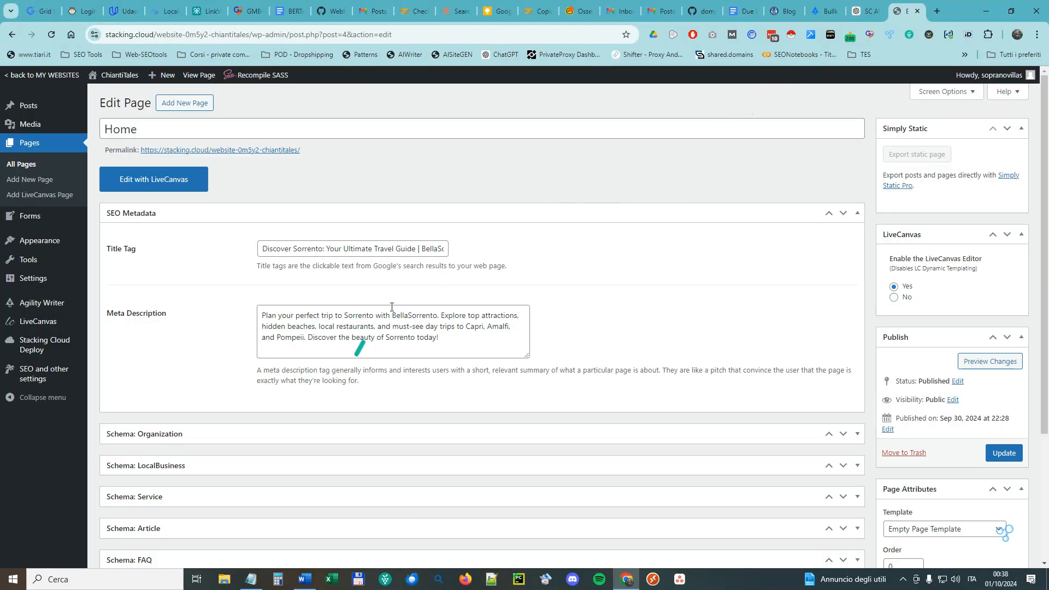
pyautogui.click(394, 249)
pyautogui.hotkey('ctrl', 'a')
pyautogui.hotkey('ctrl', 'v')
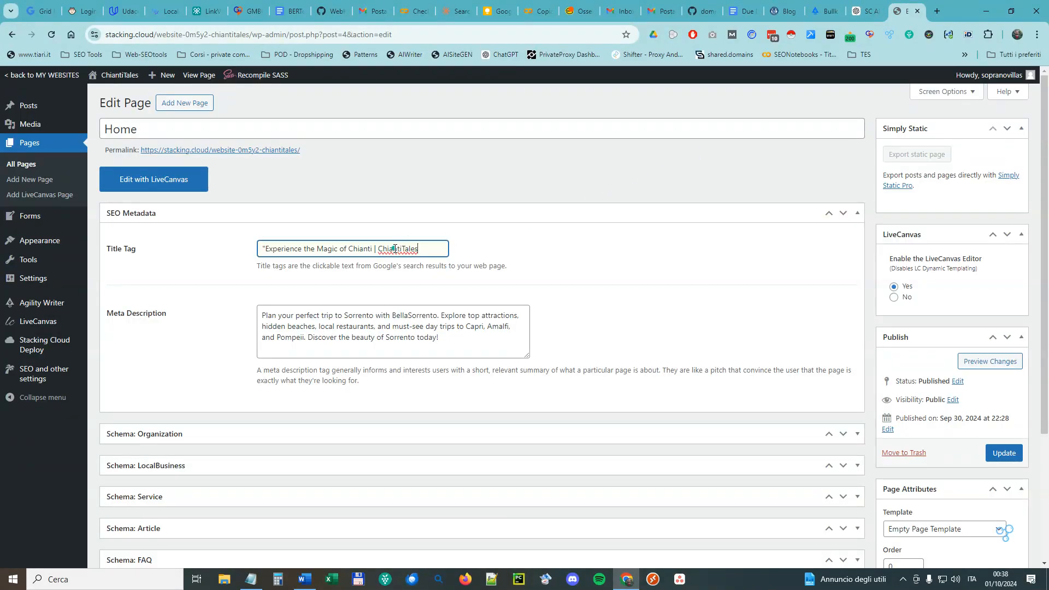
pyautogui.click(268, 247)
pyautogui.press('BackSpace')
# Replace the Home page's meta description with ChatGPT's Chianti description beginning "Discover the rich history and flavors of Chianti with ChiantiTales"
pyautogui.click(866, 11)
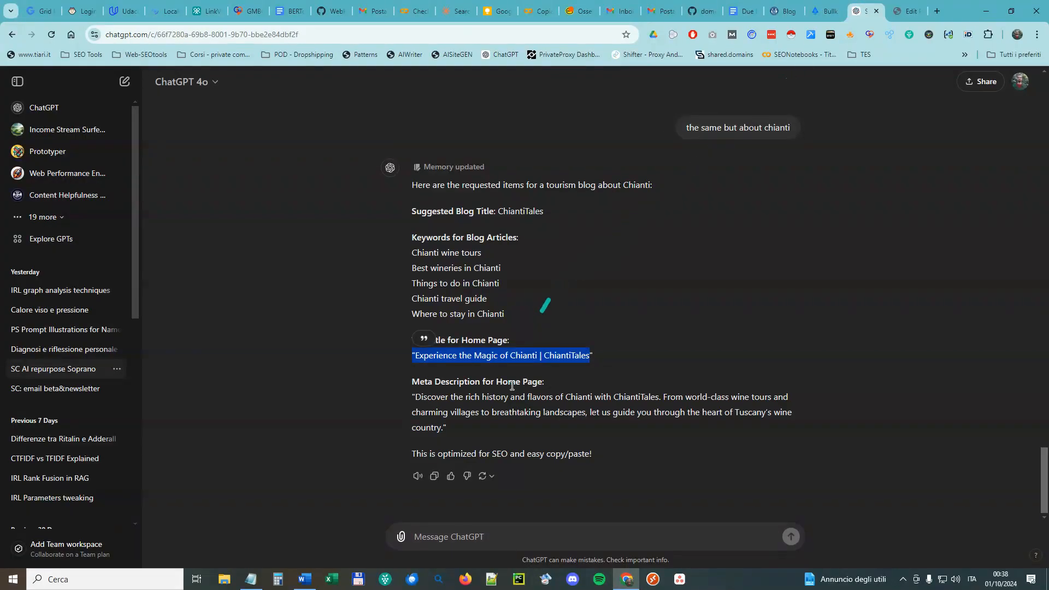
pyautogui.moveTo(443, 423); pyautogui.dragTo(417, 398)
pyautogui.click(910, 11)
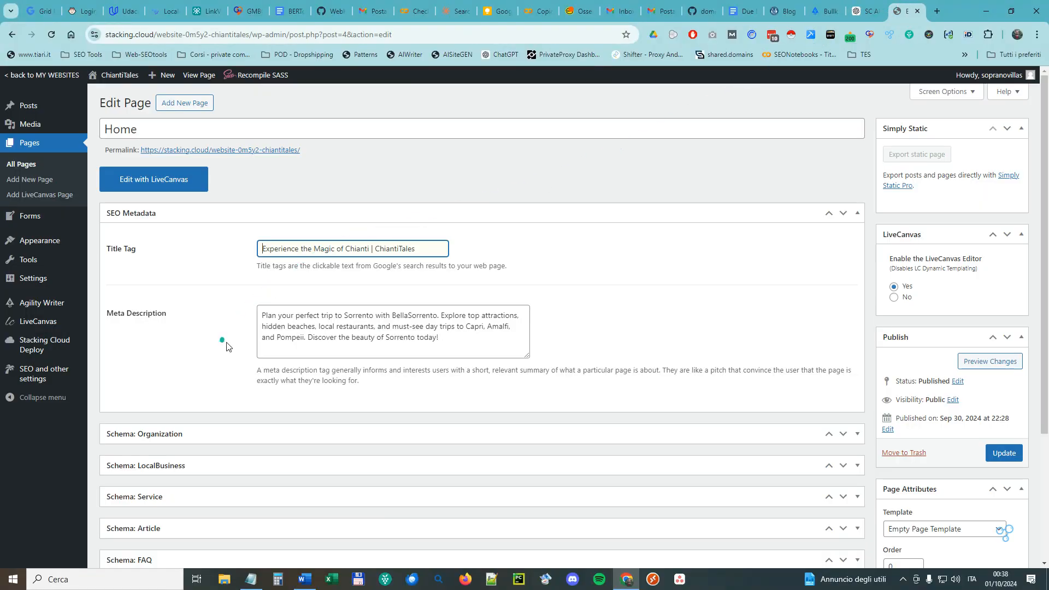
pyautogui.click(489, 347)
pyautogui.hotkey('ctrl', 'a')
pyautogui.hotkey('ctrl', 'v')
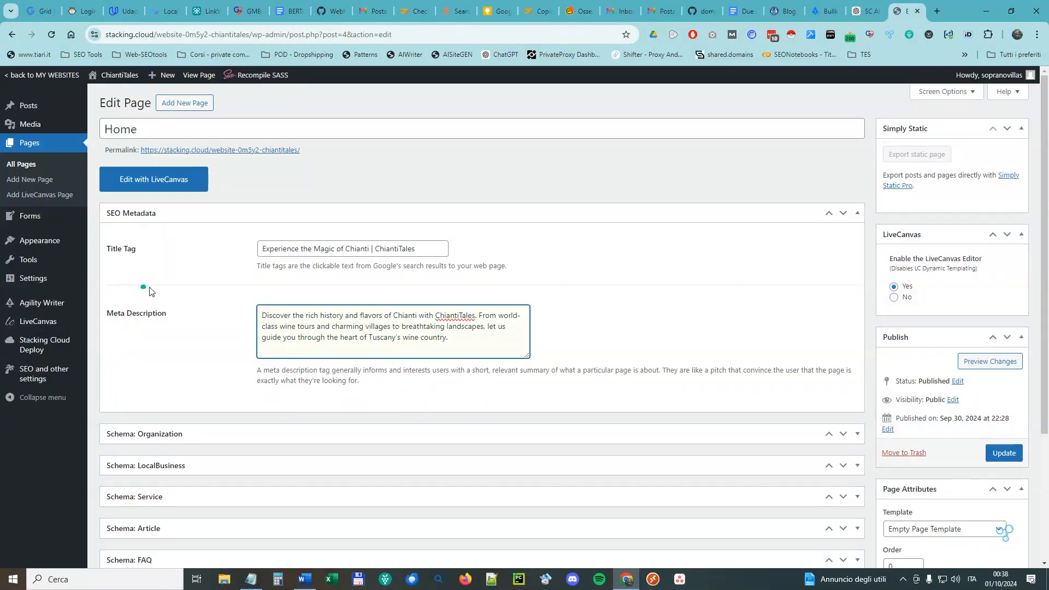
# Look over the schema sections and update the Home page to save its SEO metadata
pyautogui.scroll(-2, 164, 355)
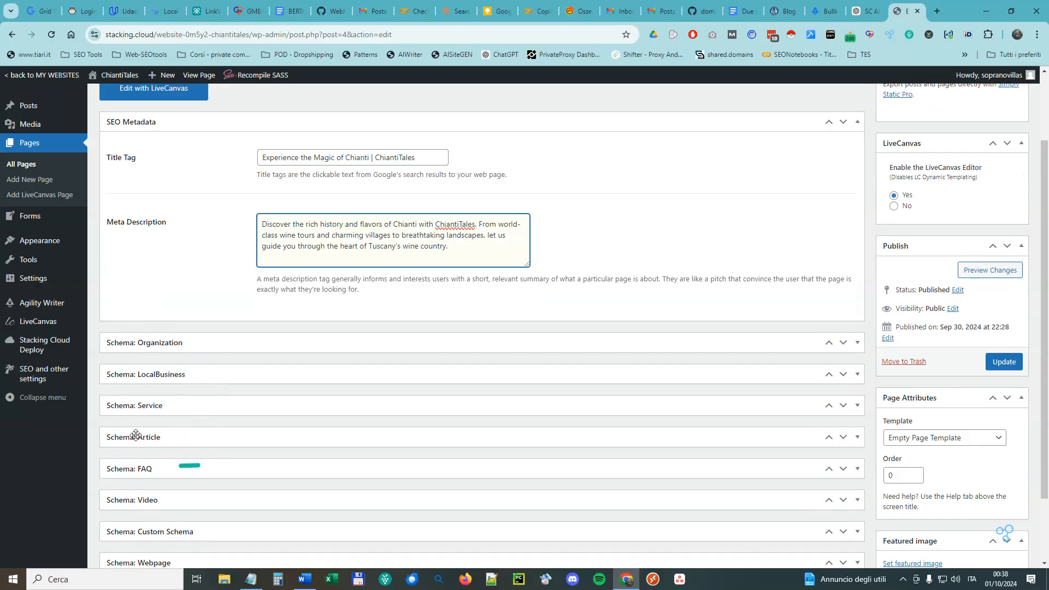
pyautogui.click(169, 410)
pyautogui.scroll(-2, 188, 293)
pyautogui.click(159, 321)
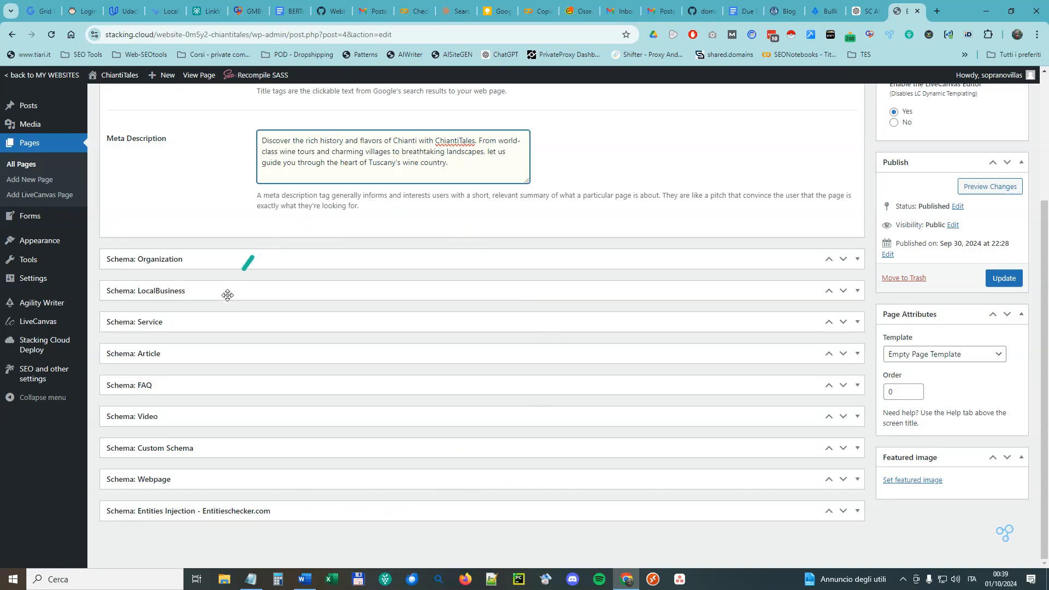
pyautogui.click(1005, 278)
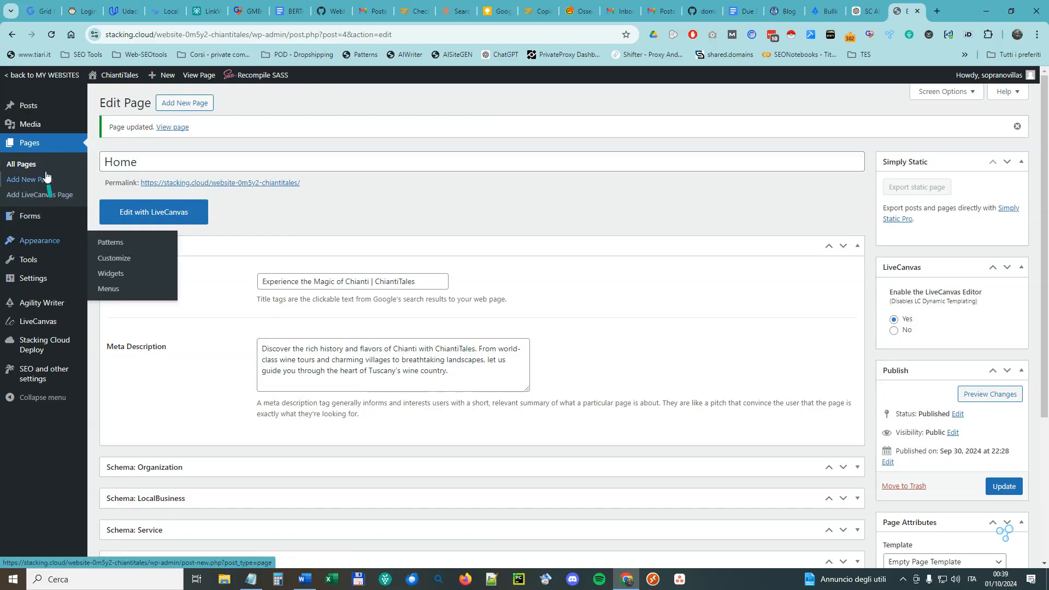
# Move all existing Sorrento and Maremma blog posts to the trash
pyautogui.moveTo(28, 106)
pyautogui.click(111, 108)
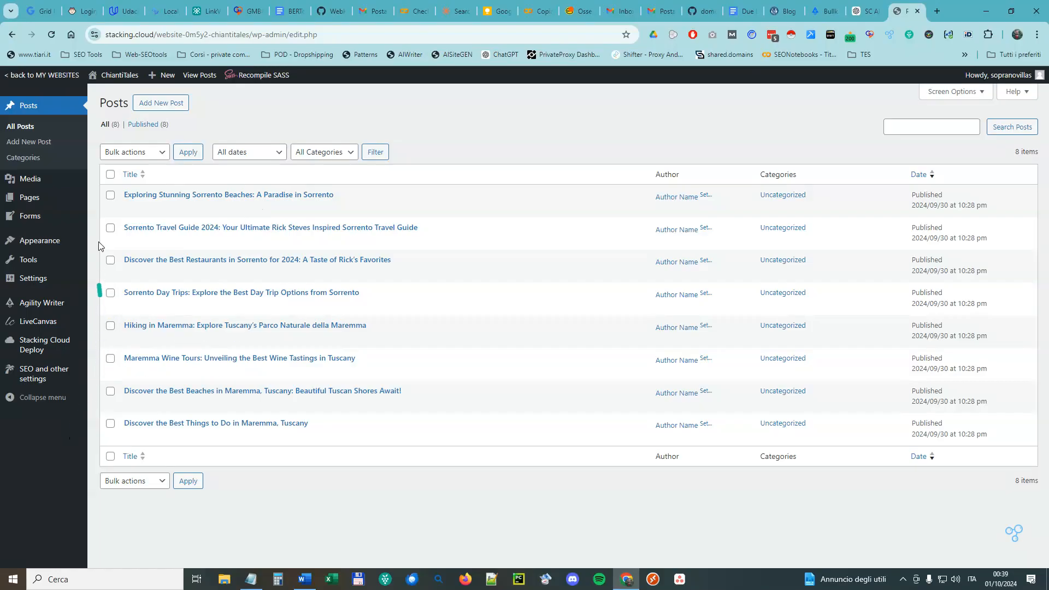
pyautogui.click(106, 173)
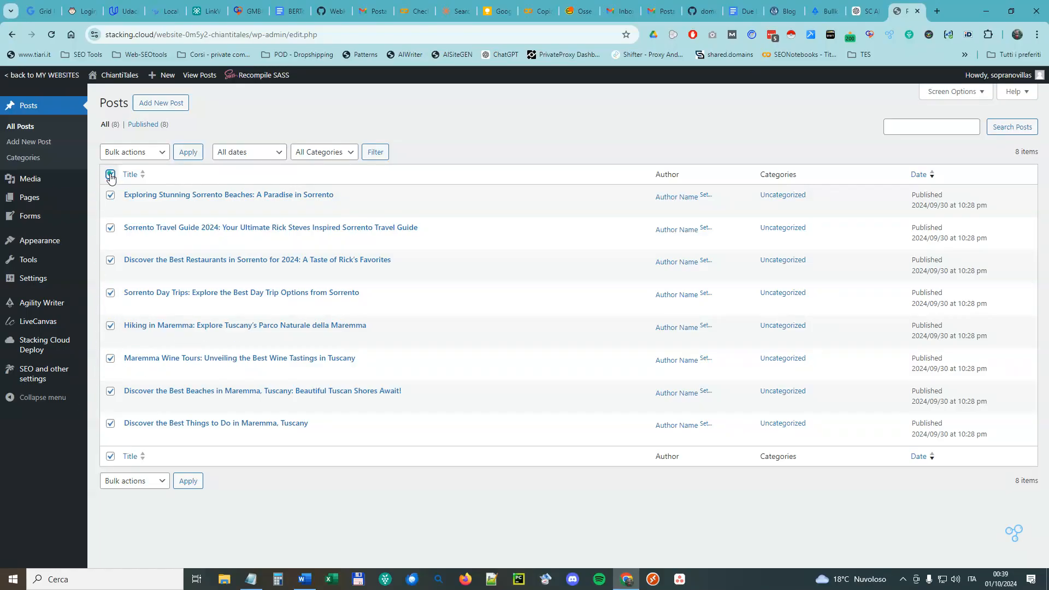
pyautogui.click(166, 153)
pyautogui.click(129, 198)
pyautogui.click(182, 153)
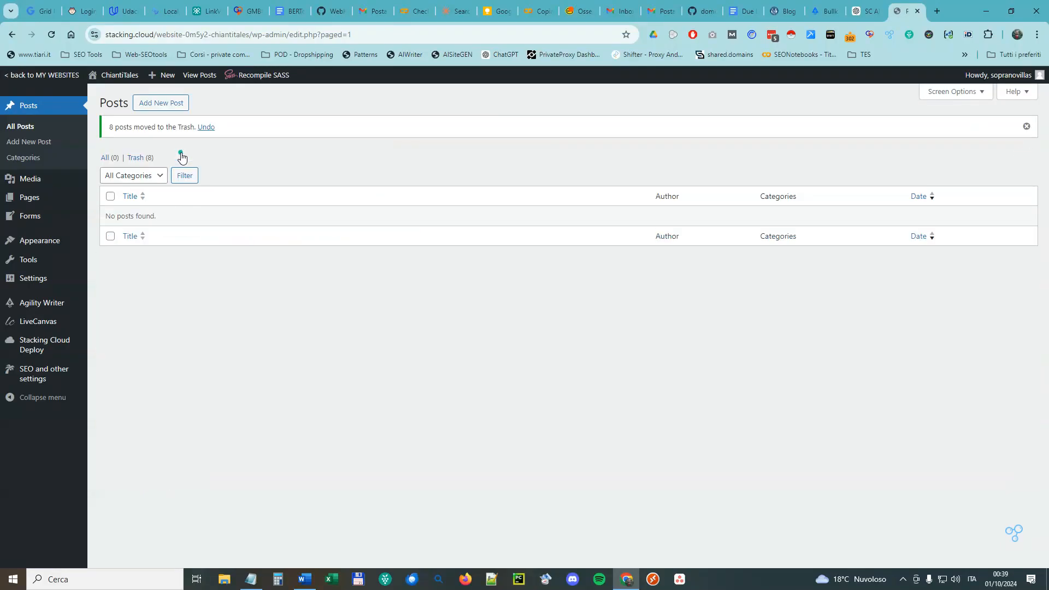
# Copy the five Chianti blog keywords from ChatGPT and enter them as article titles in Agility Writer's Bulk Advanced Mode
pyautogui.click(864, 11)
pyautogui.moveTo(513, 316); pyautogui.dragTo(412, 254)
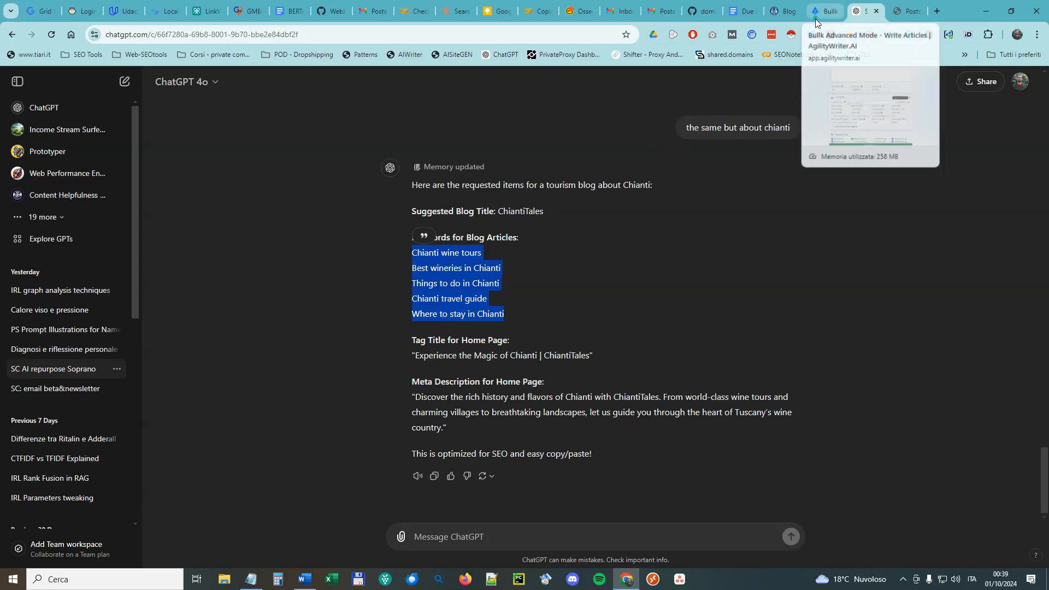
pyautogui.click(836, 14)
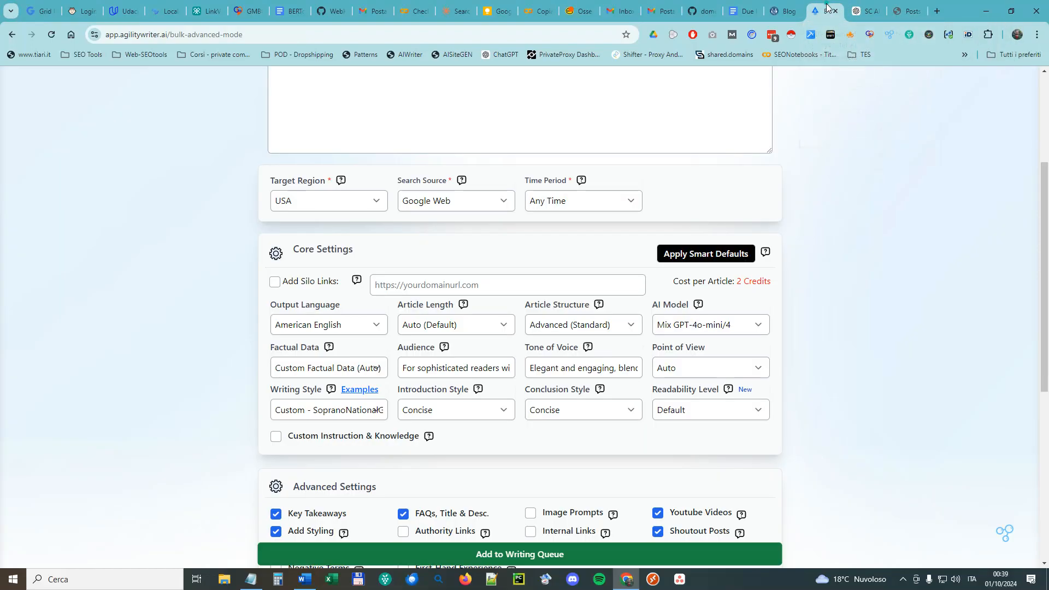
pyautogui.scroll(3, 782, 230)
pyautogui.moveTo(505, 94)
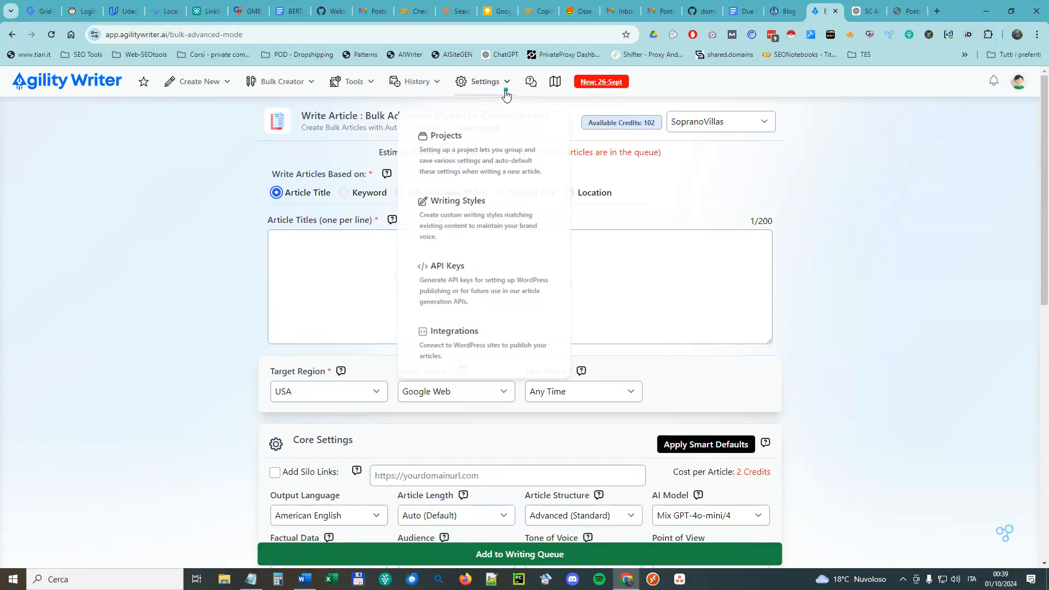
pyautogui.moveTo(251, 88)
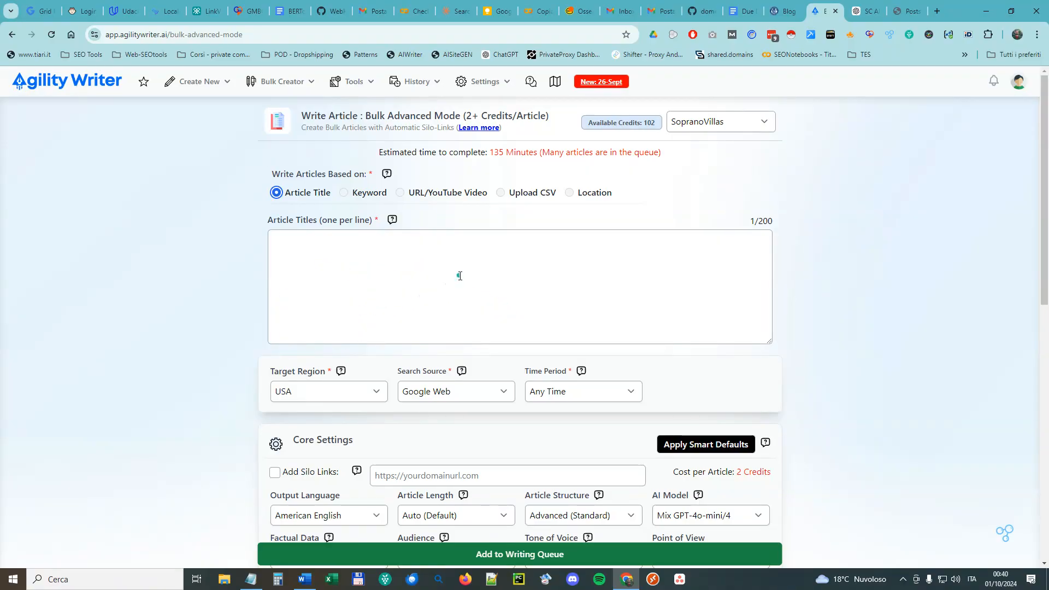
pyautogui.hotkey('ctrl', 'v')
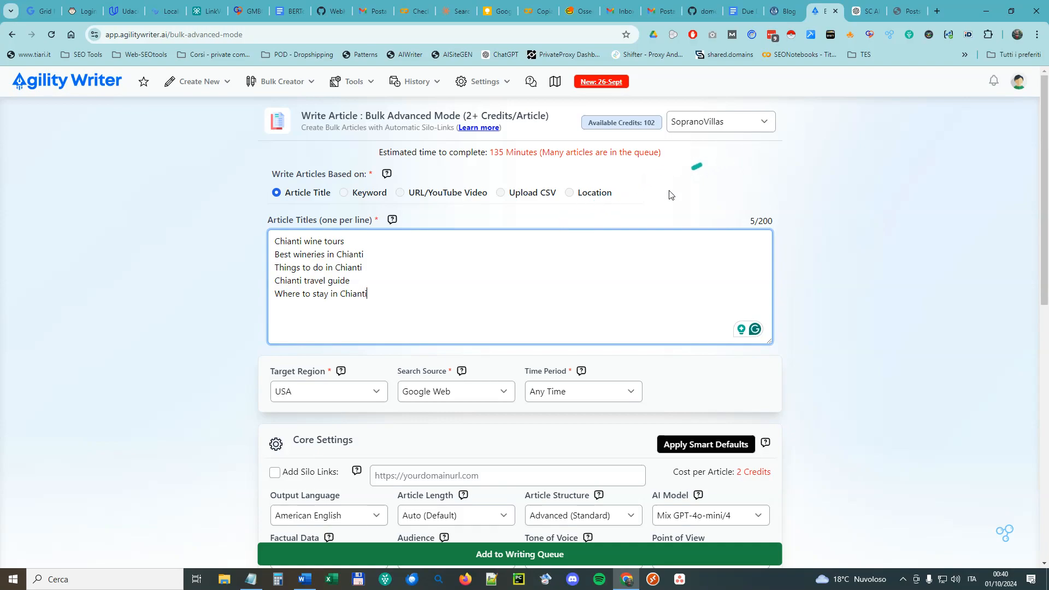
# Choose the writing style "Custom - SopranoNationalGeographic" for the bulk articles
pyautogui.scroll(-3, 644, 222)
pyautogui.scroll(-2, 643, 221)
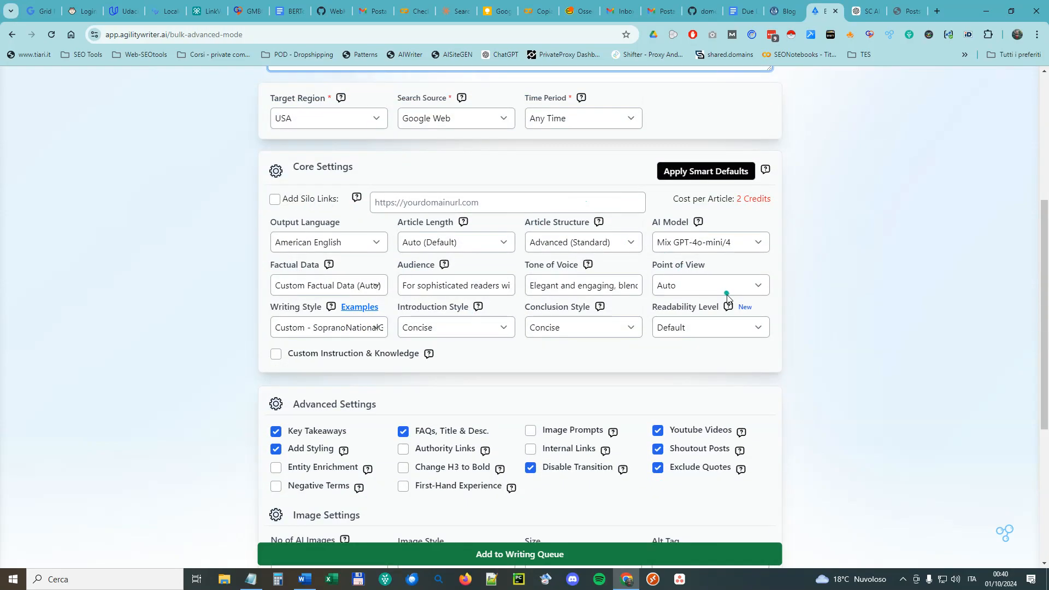
pyautogui.scroll(3, 726, 296)
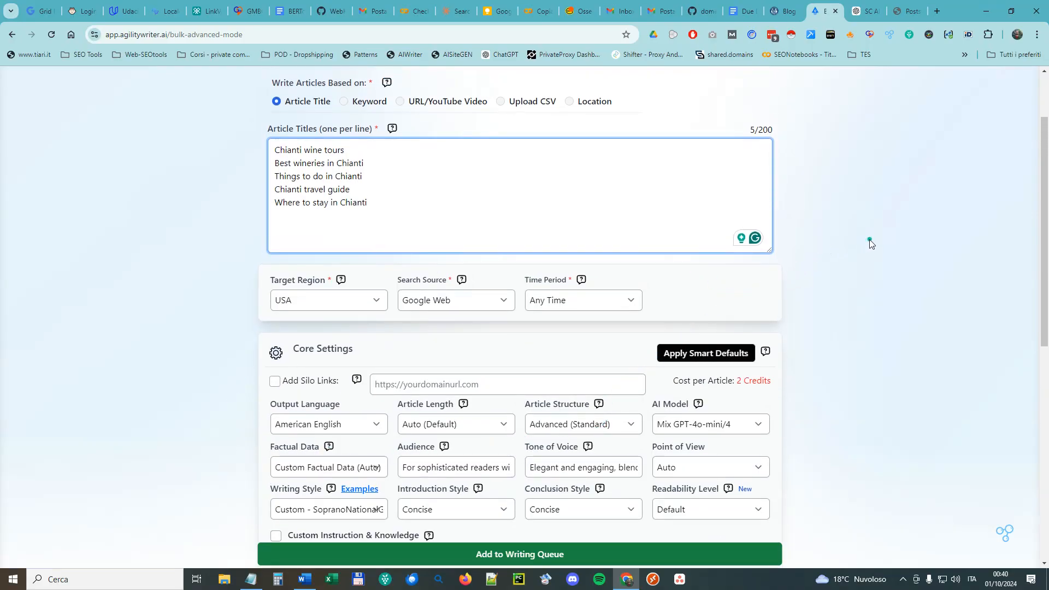
pyautogui.scroll(-2, 481, 422)
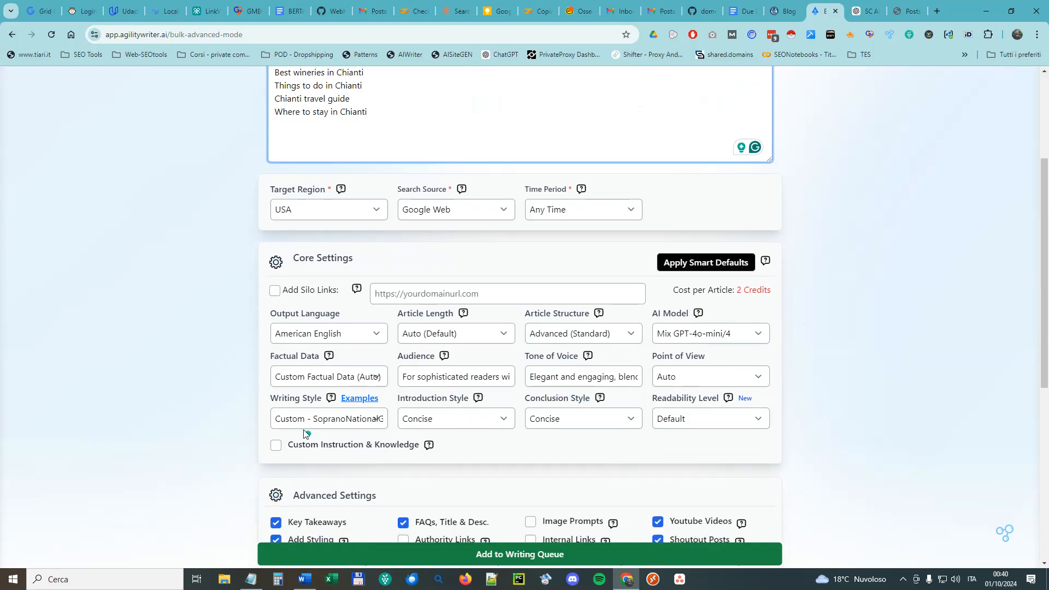
pyautogui.click(292, 419)
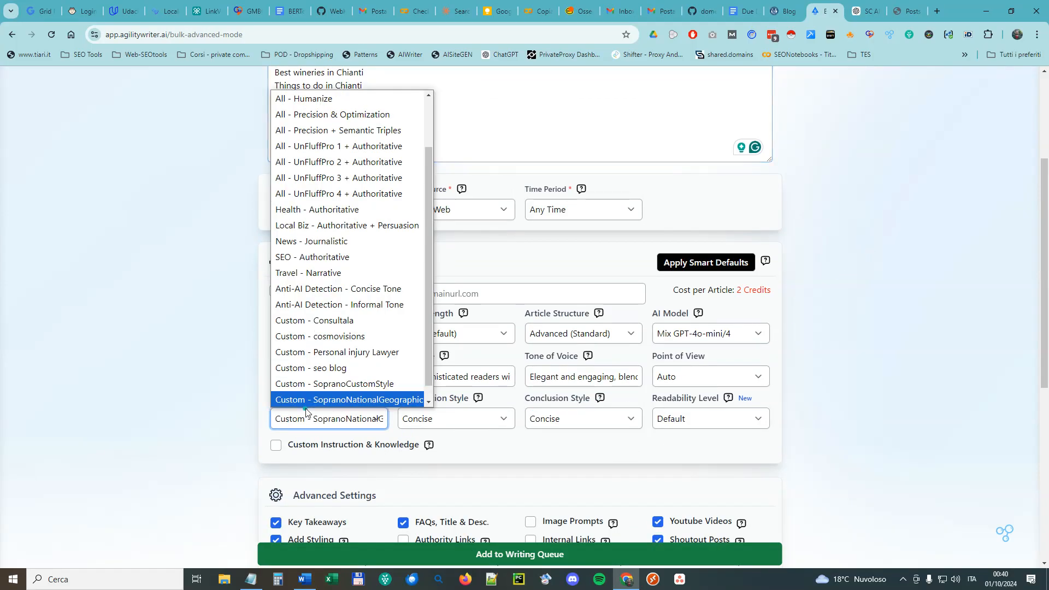
pyautogui.click(337, 400)
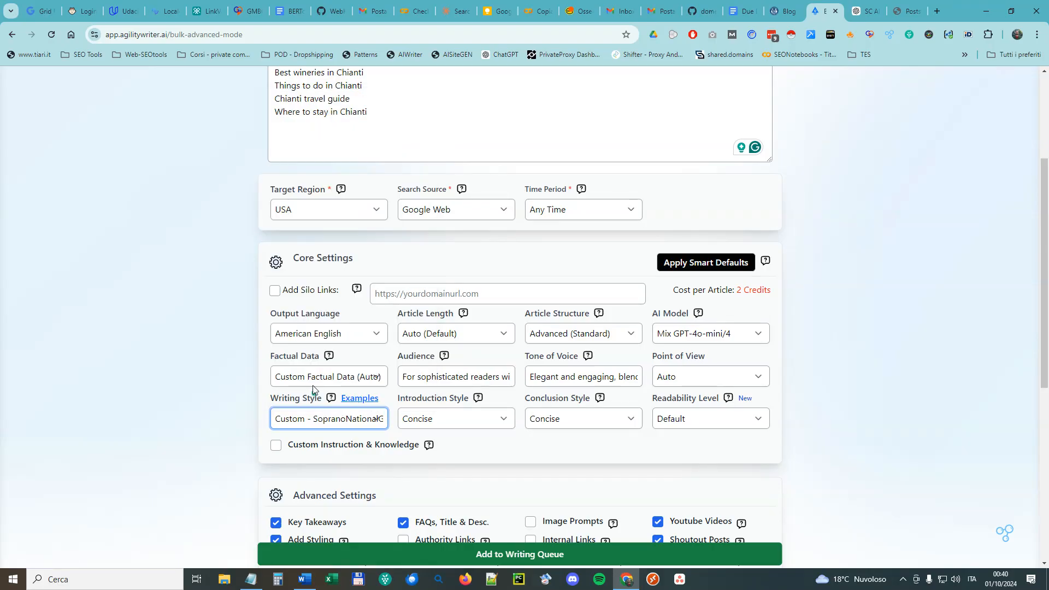
# Keep the AI model at Mix GPT-4o-mini/4 and choose the Advanced (Standard) article structure
pyautogui.scroll(2, 568, 356)
pyautogui.scroll(-2, 569, 356)
pyautogui.click(714, 334)
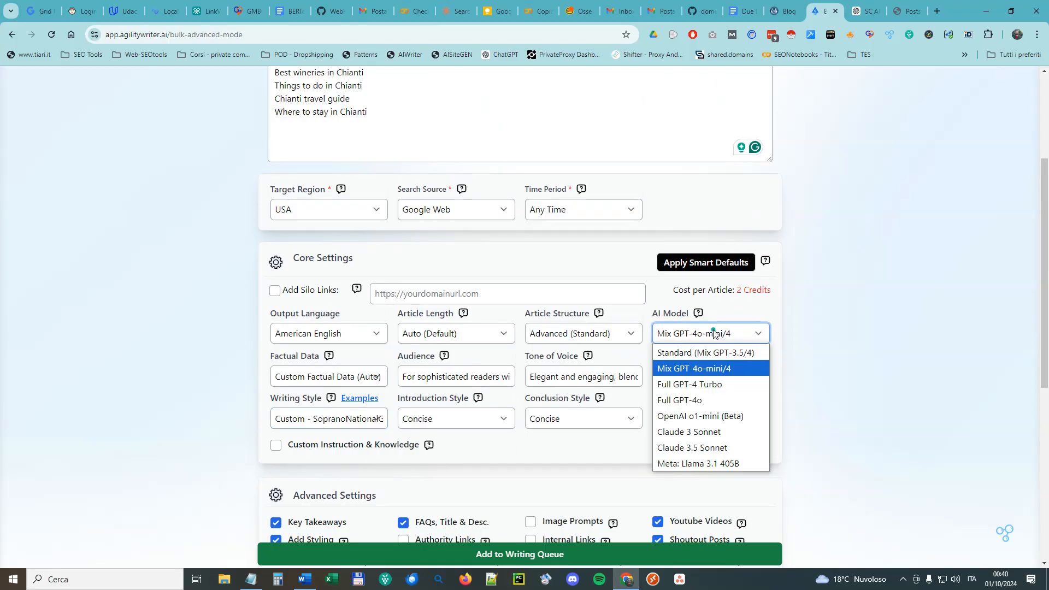
pyautogui.click(714, 334)
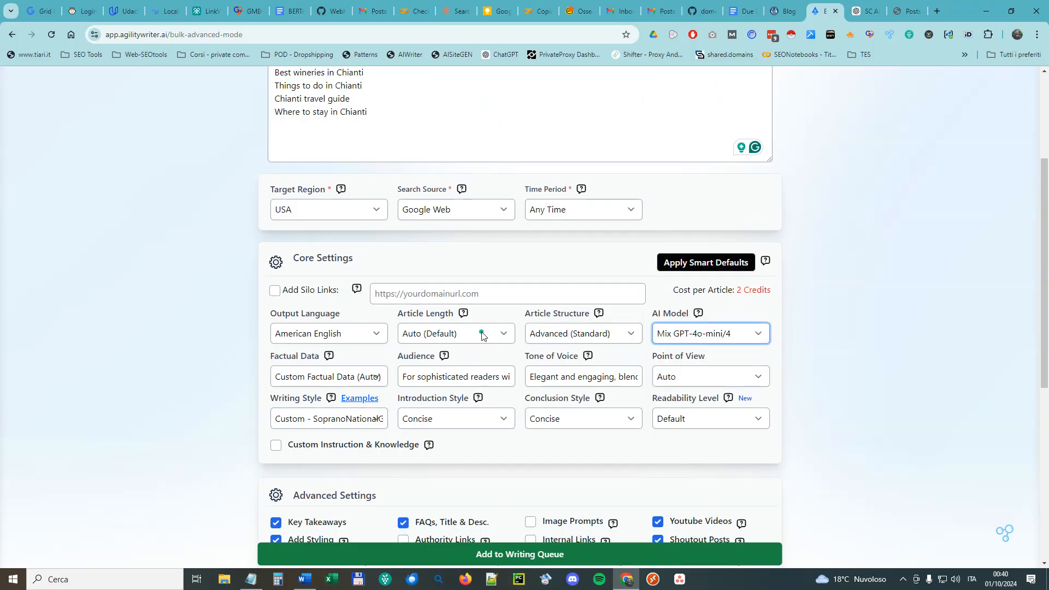
pyautogui.click(573, 335)
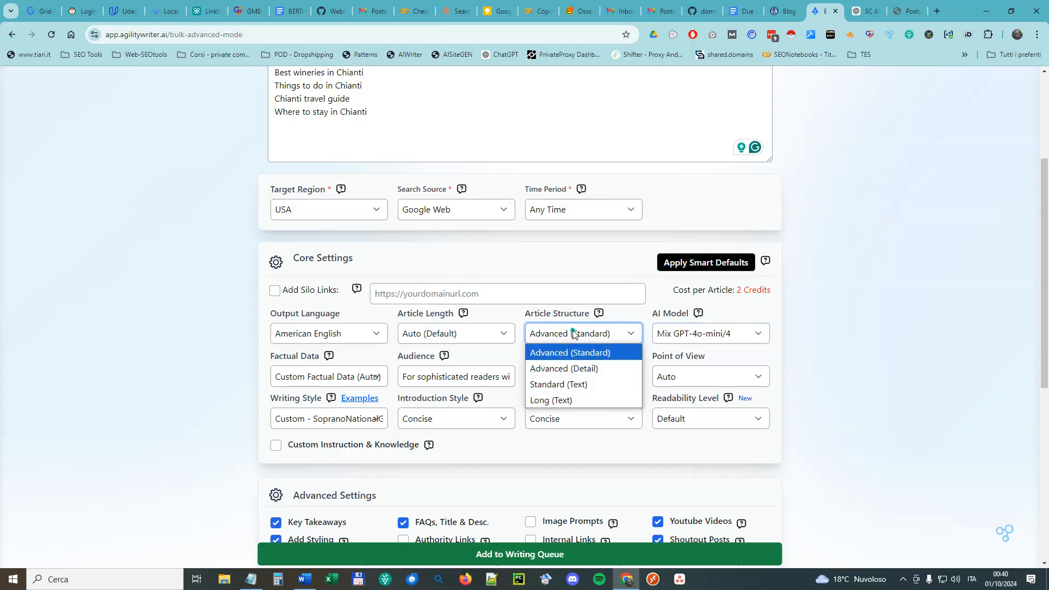
pyautogui.click(569, 355)
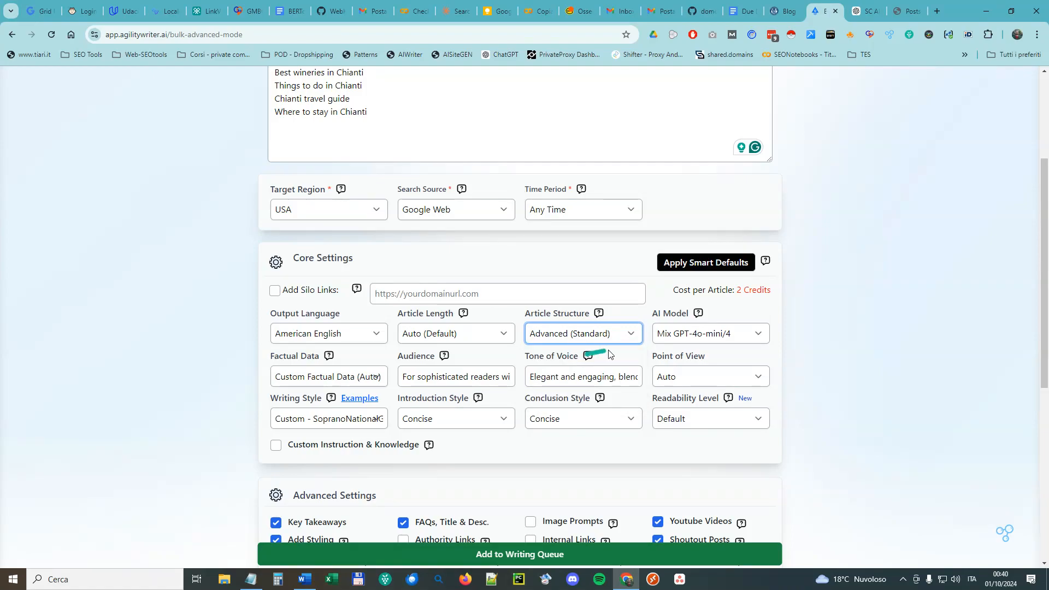
# Turn off Key Takeaways, and enable Entity Enrichment and Negative Terms filled with the common terms
pyautogui.scroll(-3, 462, 380)
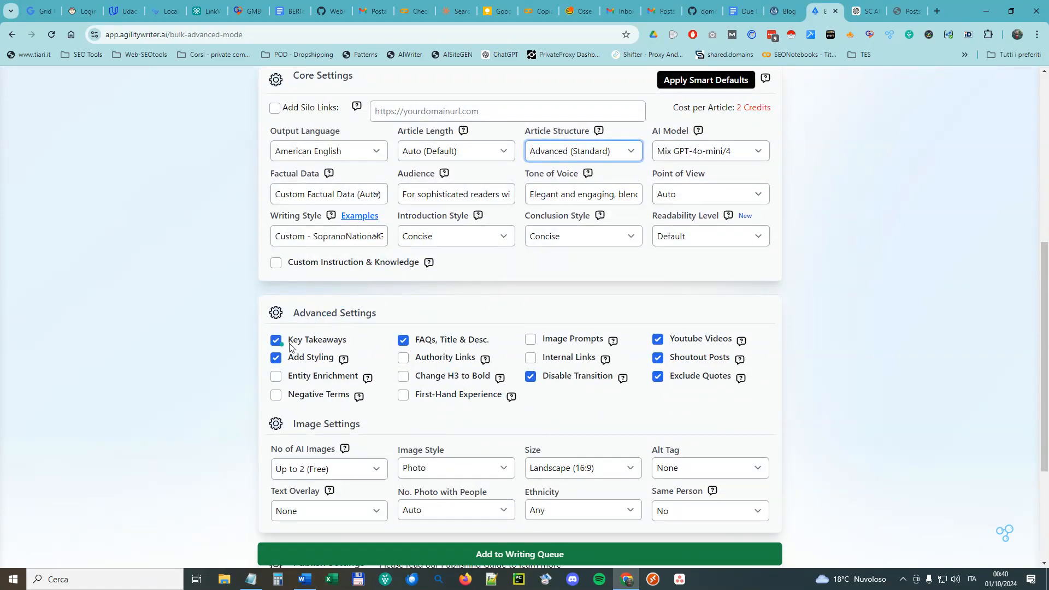
pyautogui.click(315, 341)
pyautogui.click(276, 377)
pyautogui.click(276, 396)
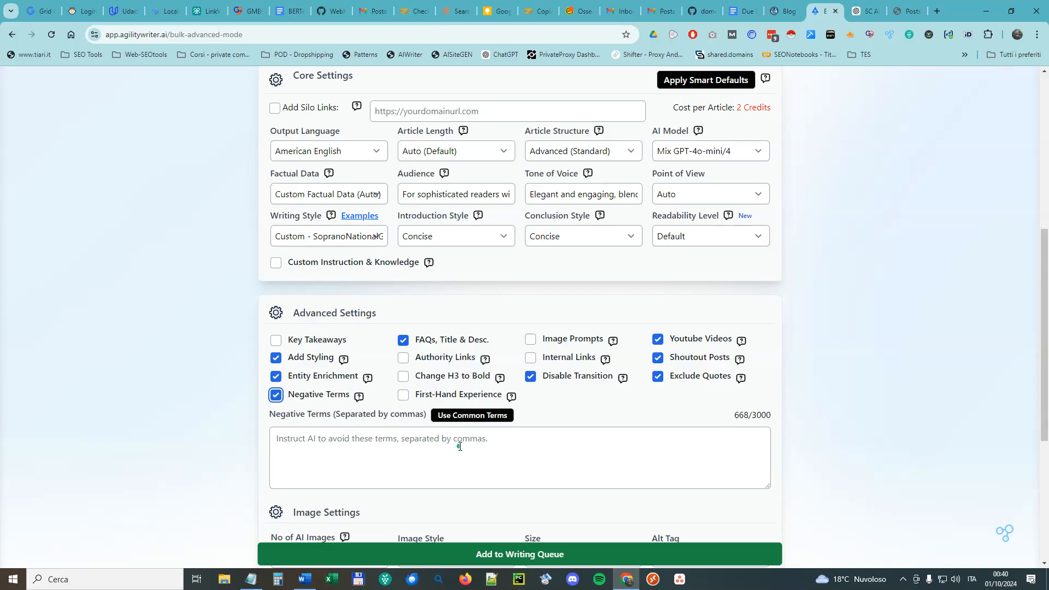
pyautogui.click(483, 417)
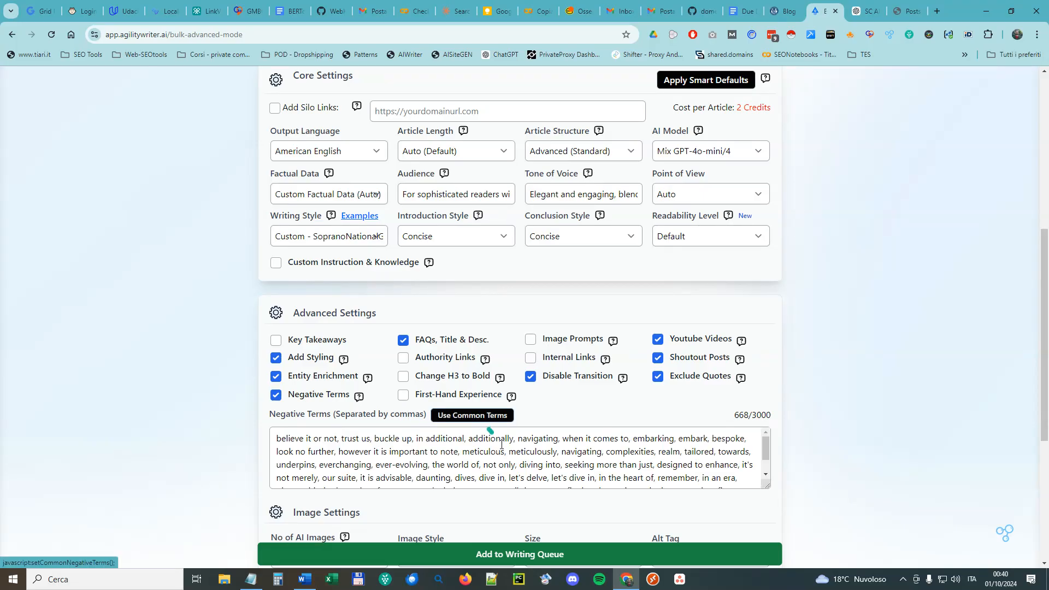
# Set the alt tag option for the AI images to Short
pyautogui.scroll(-1, 663, 446)
pyautogui.scroll(2, 471, 438)
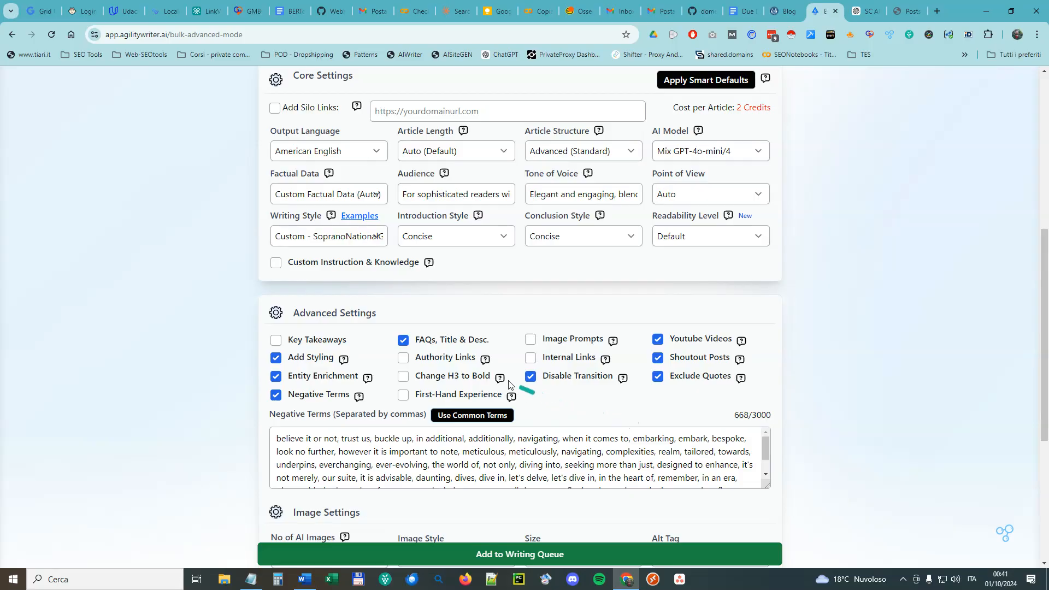
pyautogui.scroll(-3, 358, 394)
pyautogui.scroll(2, 376, 309)
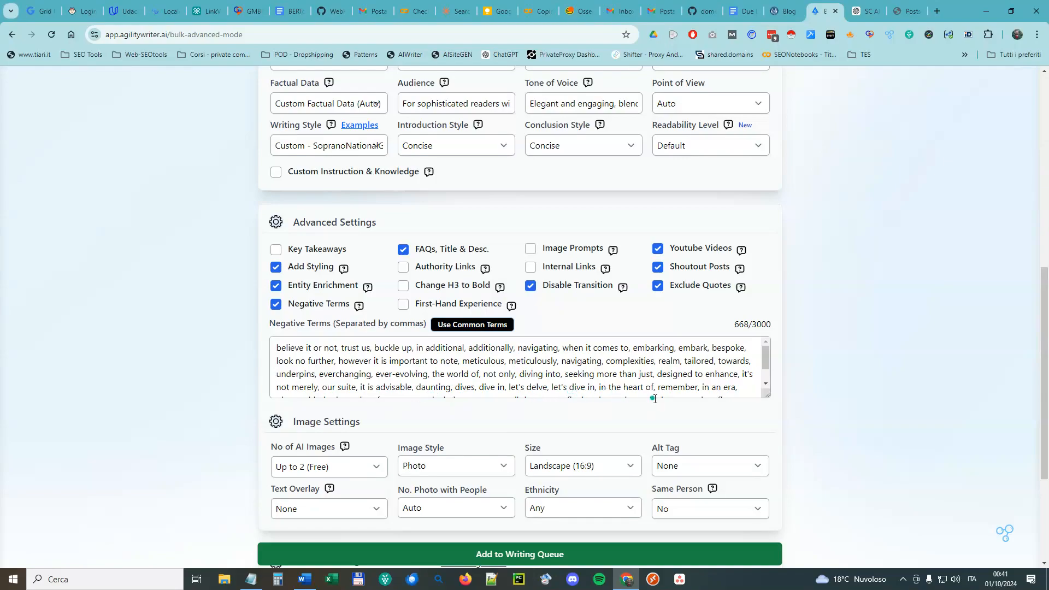
pyautogui.click(713, 466)
pyautogui.click(687, 501)
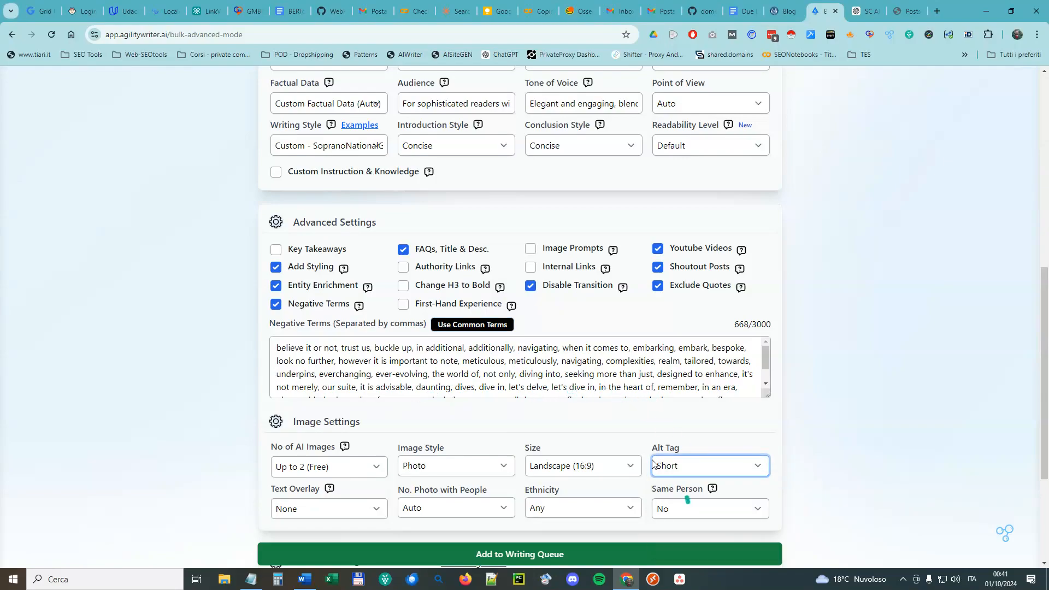
# Look through the available auto-publish websites for the ChiantiTales site
pyautogui.scroll(-1, 591, 417)
pyautogui.scroll(-3, 591, 416)
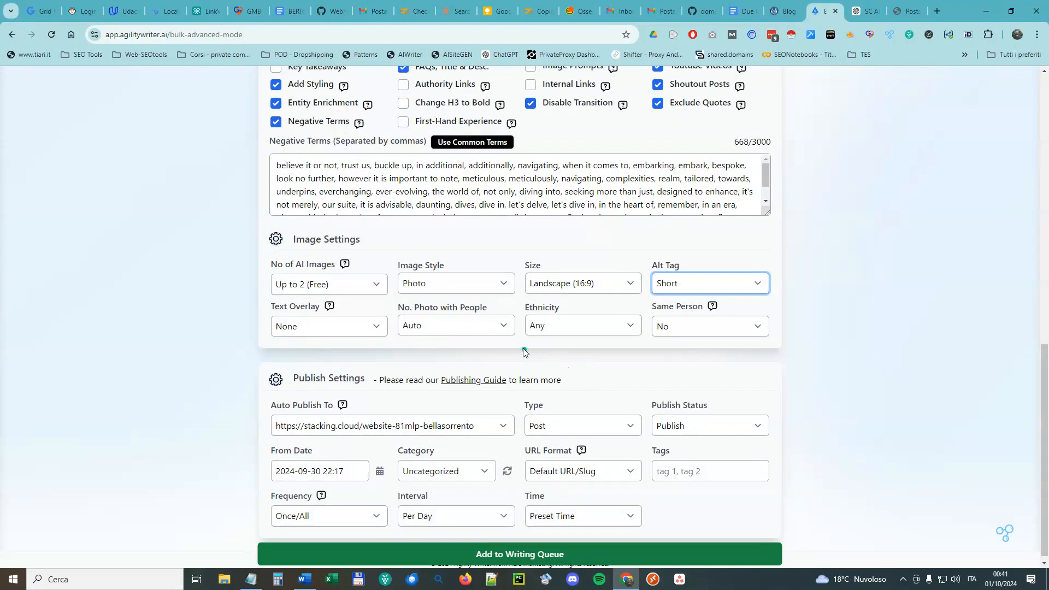
pyautogui.scroll(-1, 450, 358)
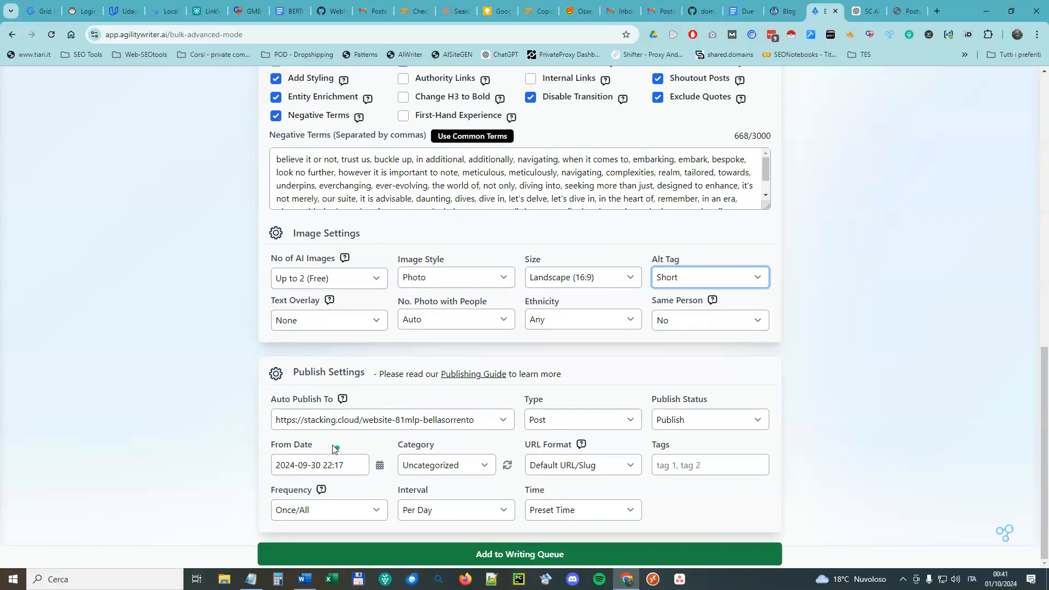
pyautogui.click(384, 425)
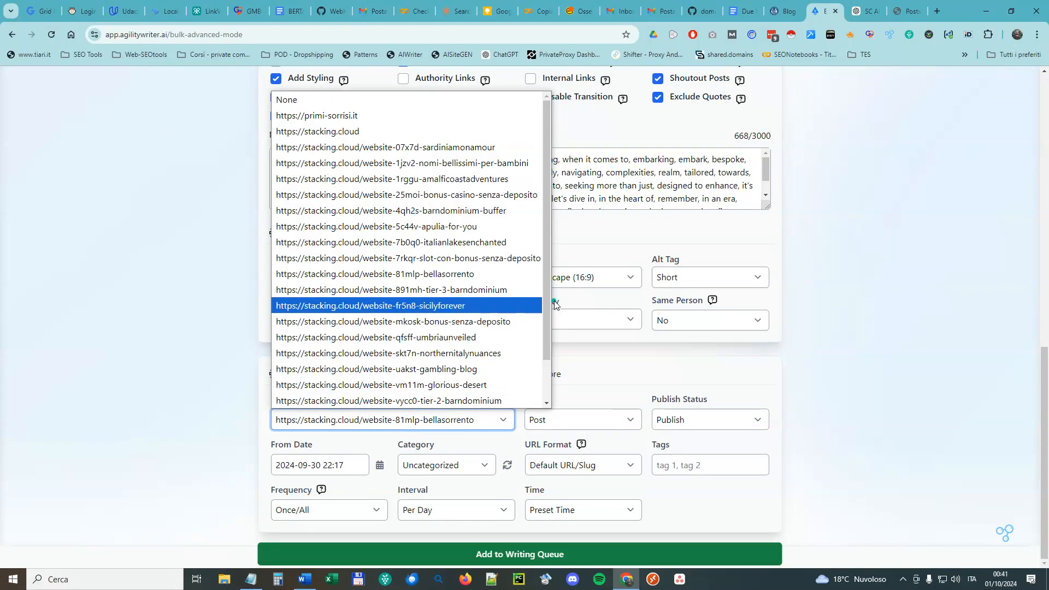
pyautogui.scroll(-1, 550, 306)
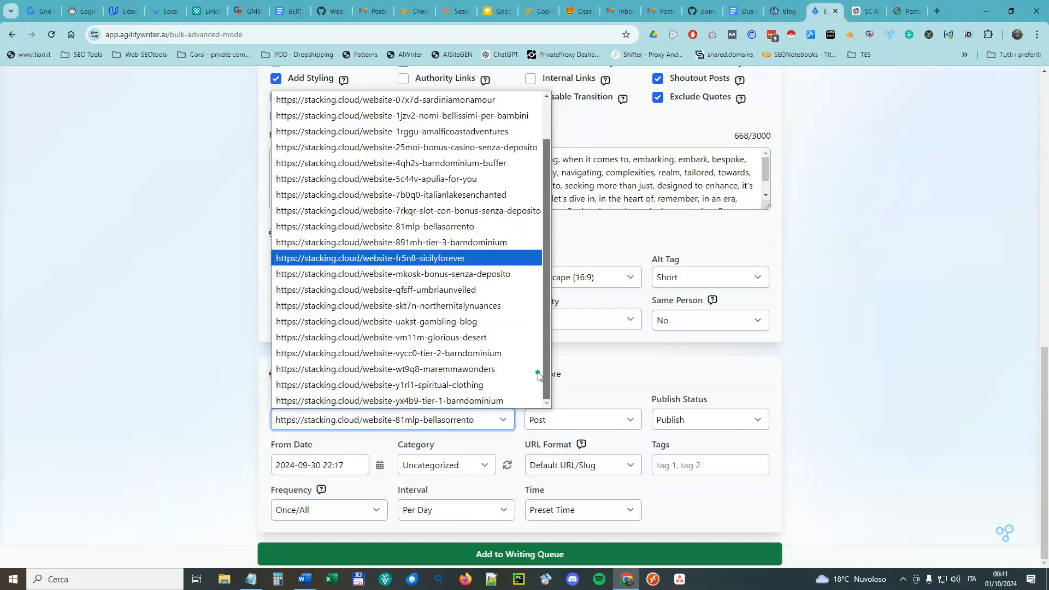
pyautogui.scroll(1, 538, 375)
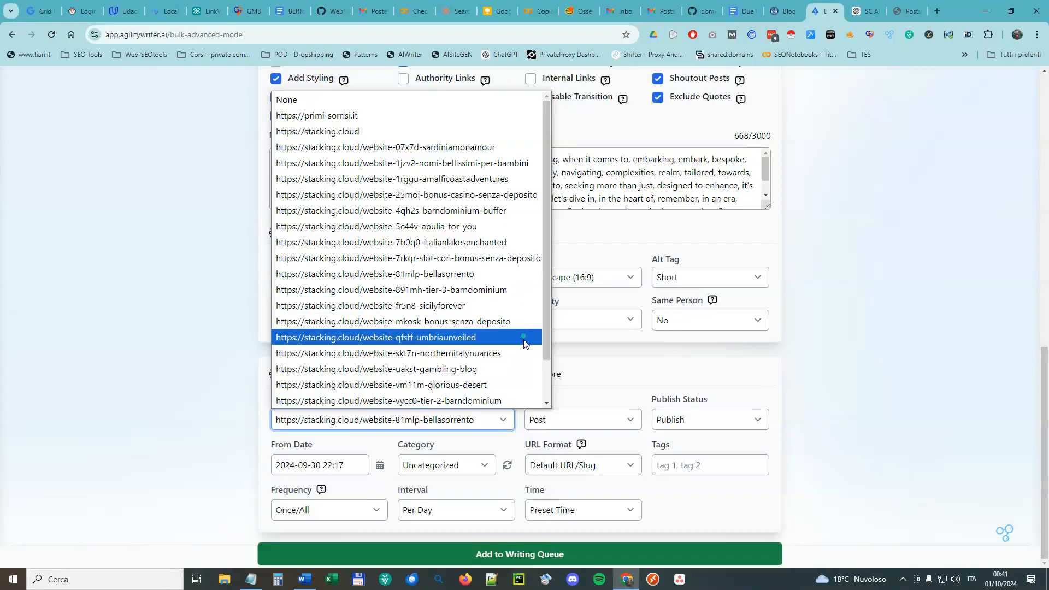
pyautogui.scroll(-1, 523, 354)
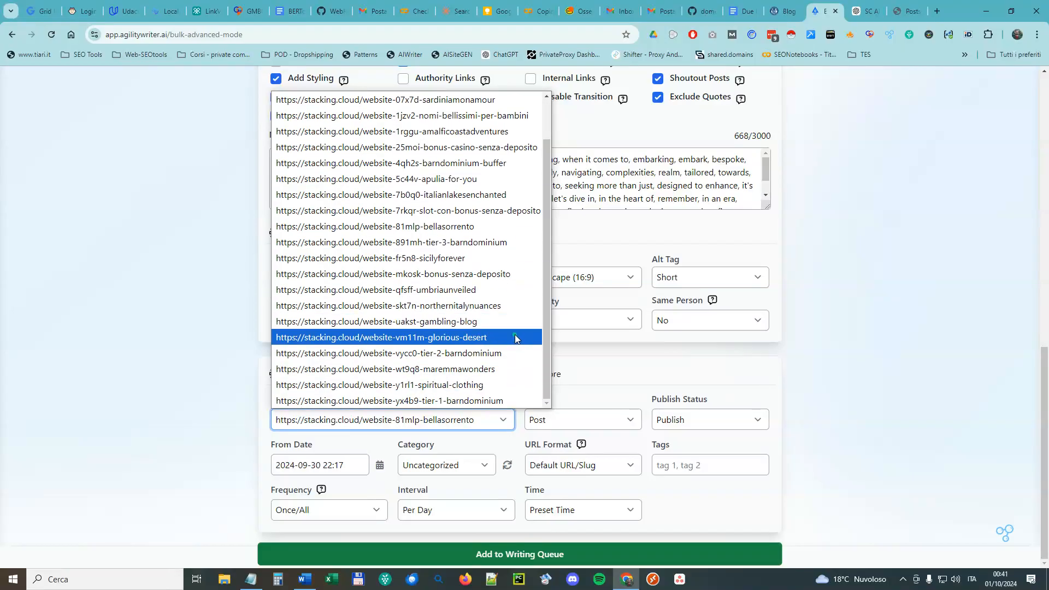
pyautogui.scroll(1, 524, 358)
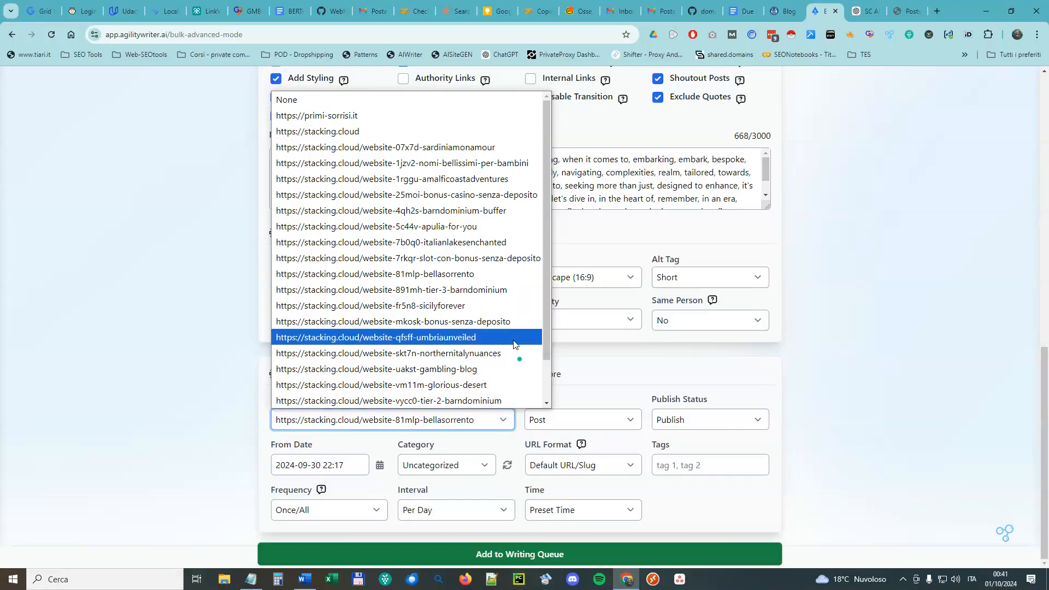
pyautogui.click(110, 281)
pyautogui.scroll(13, 355, 123)
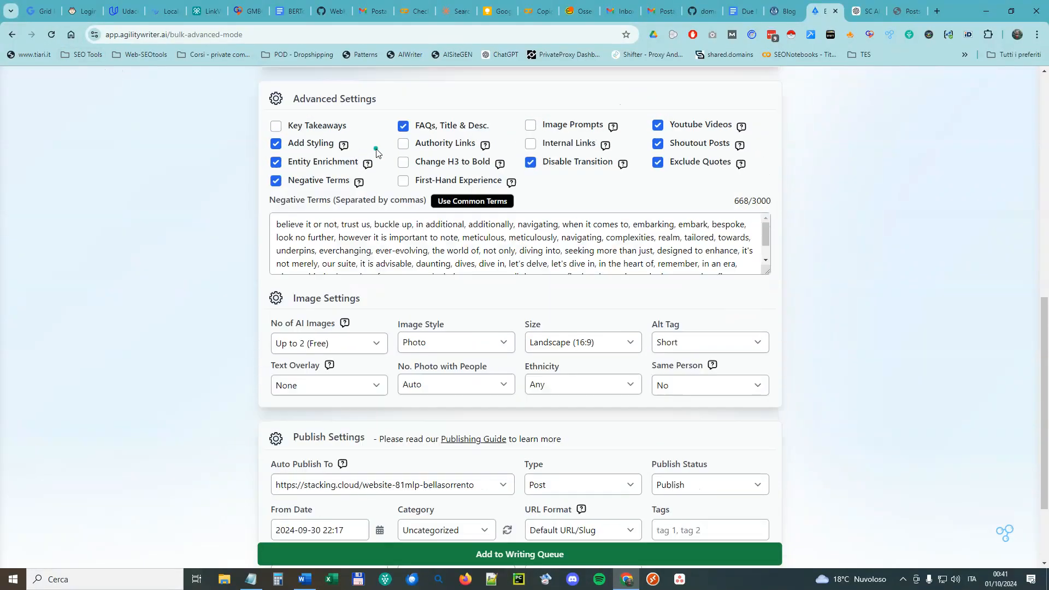
pyautogui.click(284, 83)
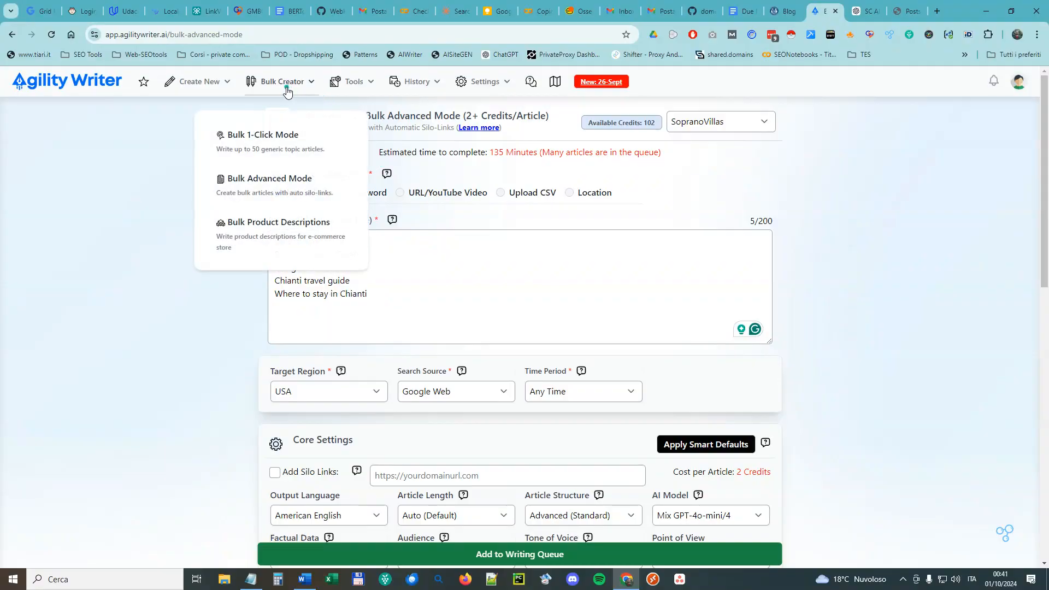
pyautogui.click(266, 184)
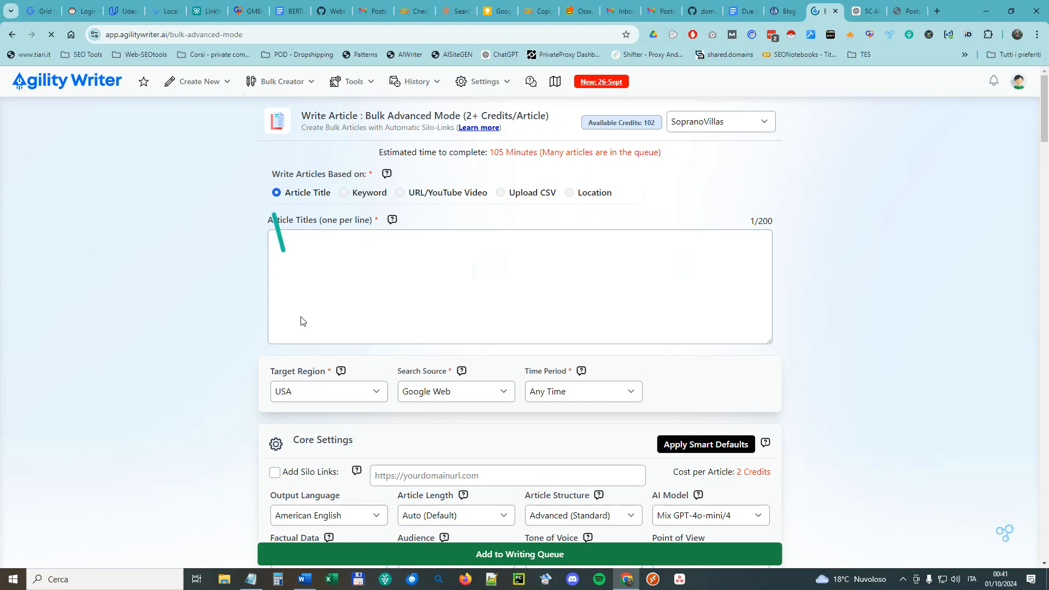
pyautogui.scroll(-8, 301, 362)
pyautogui.scroll(-2, 301, 363)
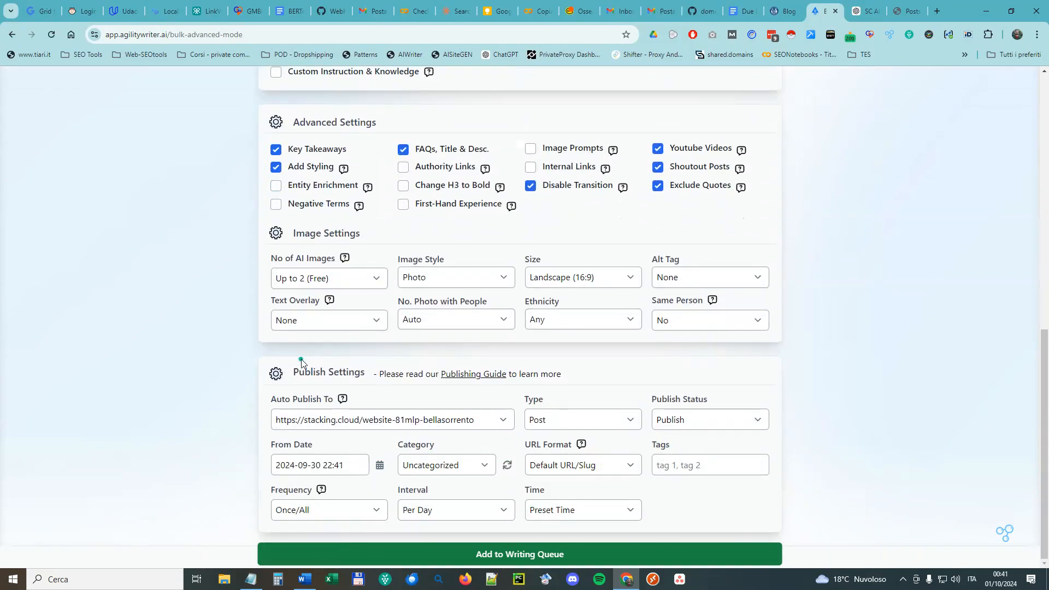
pyautogui.click(432, 419)
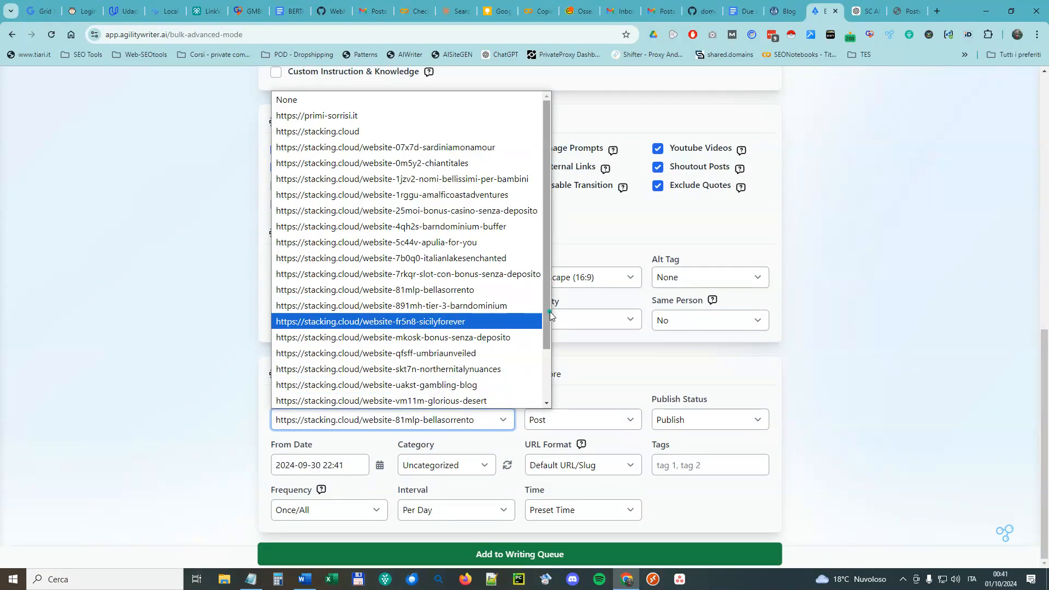
pyautogui.moveTo(550, 311); pyautogui.dragTo(542, 379)
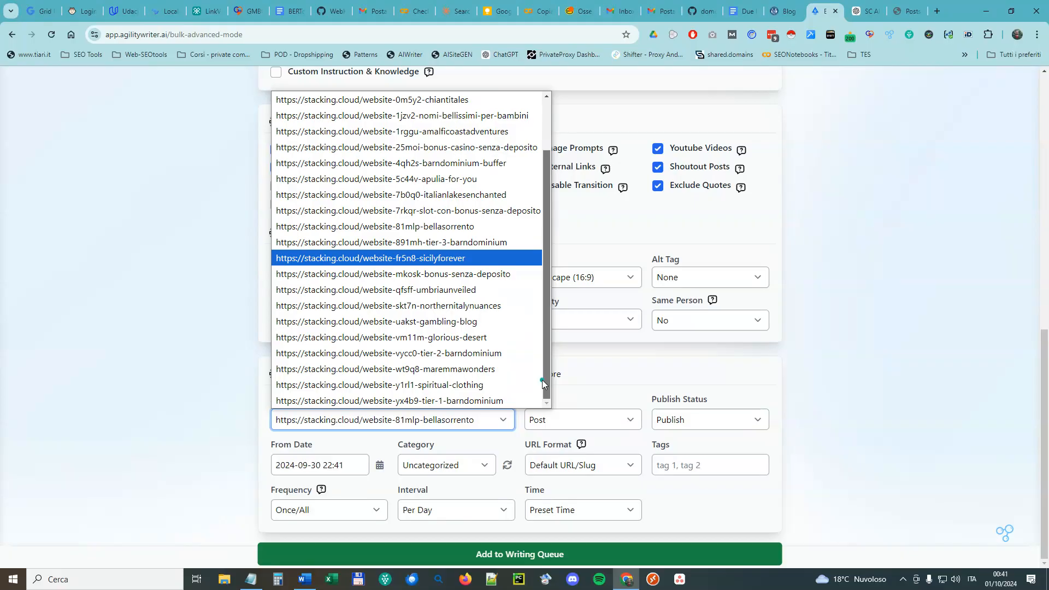
pyautogui.click(372, 100)
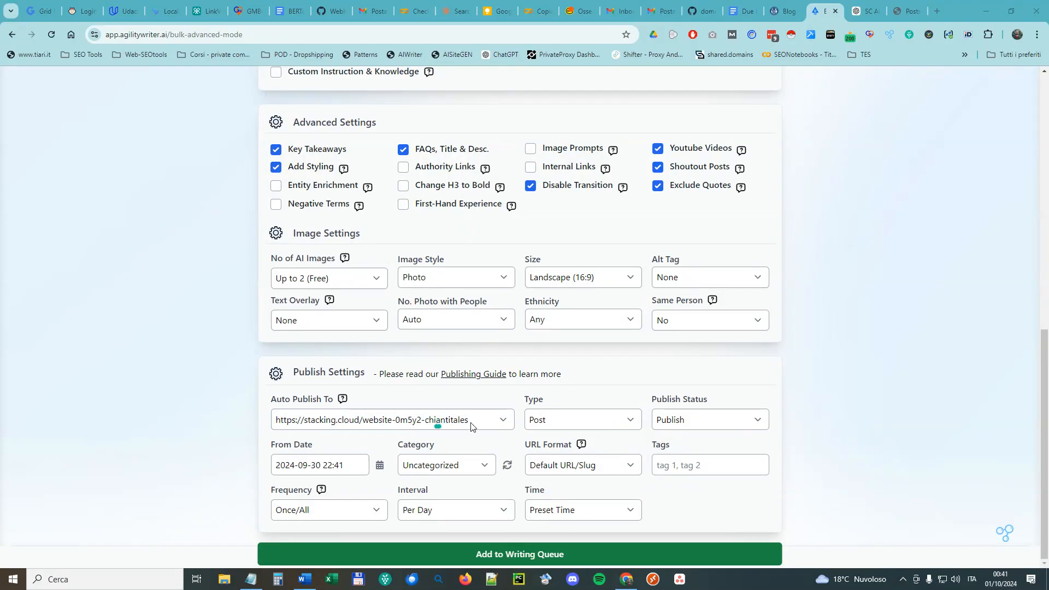
# Keep the publish status at Publish and set the URL format to Full URL (Keyword)
pyautogui.click(707, 421)
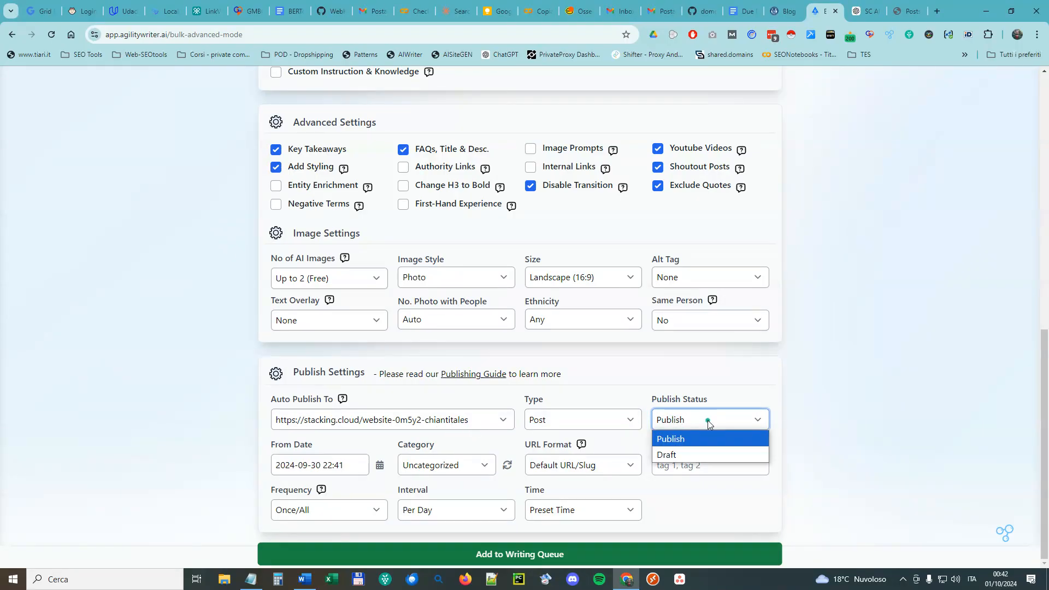
pyautogui.click(678, 439)
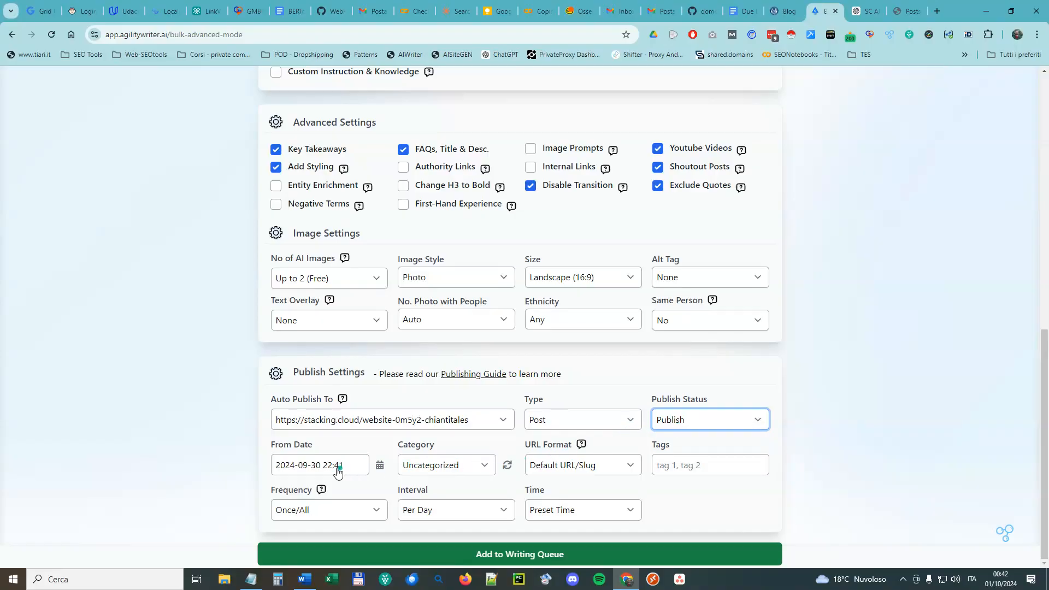
pyautogui.click(595, 465)
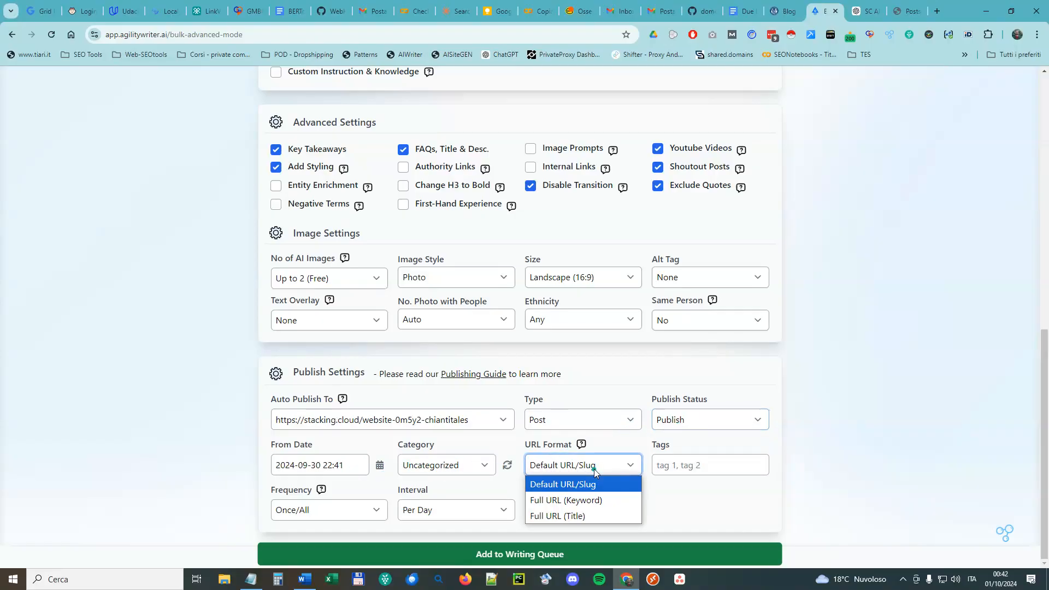
pyautogui.click(602, 501)
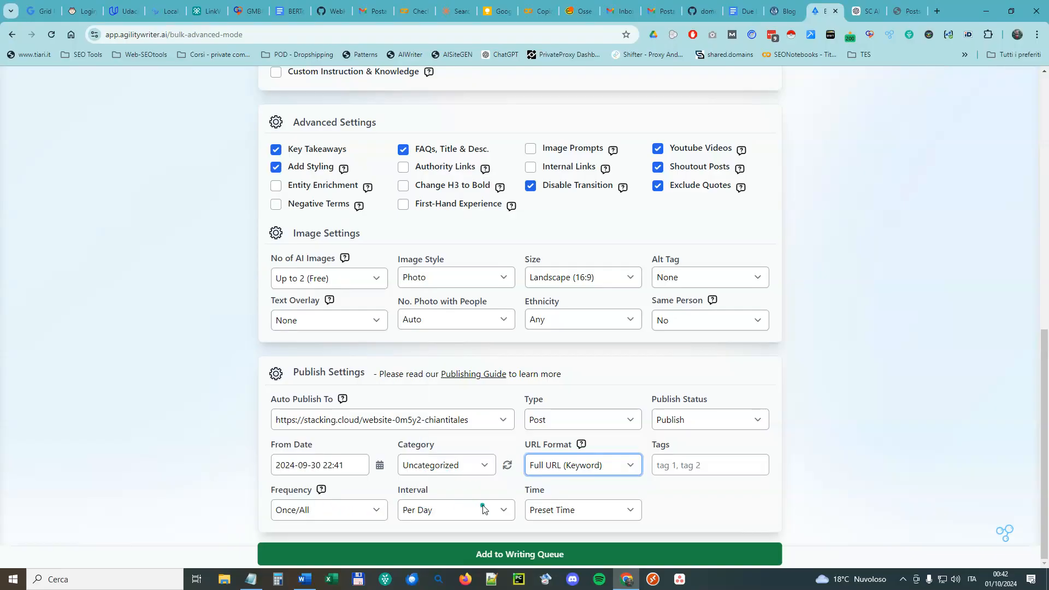
# Base the articles on keywords: Chianti wine tours, Best wineries in Chianti, Things to do in Chianti, Chianti travel guide and Where to stay in Chianti
pyautogui.scroll(8, 445, 229)
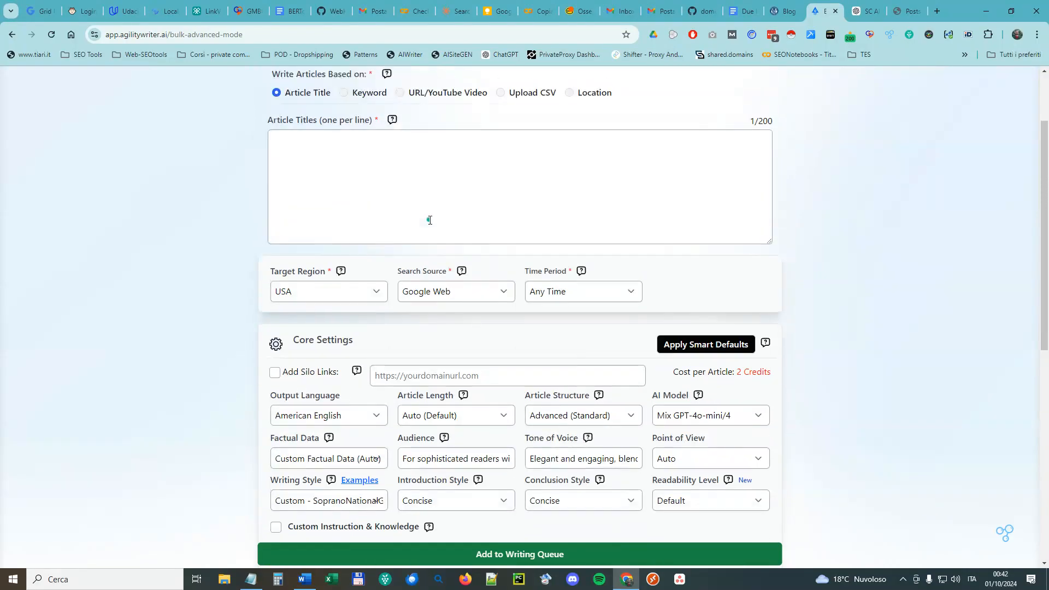
pyautogui.scroll(2, 414, 209)
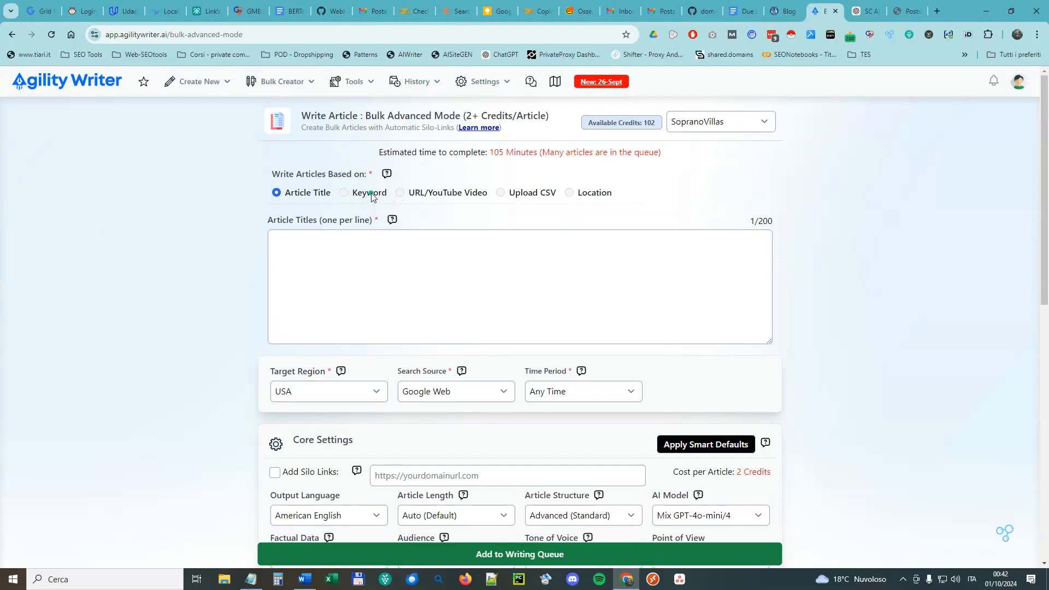
pyautogui.click(371, 197)
pyautogui.click(399, 281)
pyautogui.write('Chianti wine tours Best wineries in Chianti Things to do in Chianti Chianti travel guide Where to stay in Chianti')
# Set the alt tag length for the AI images to Short in the reloaded bulk form
pyautogui.scroll(-1, 721, 322)
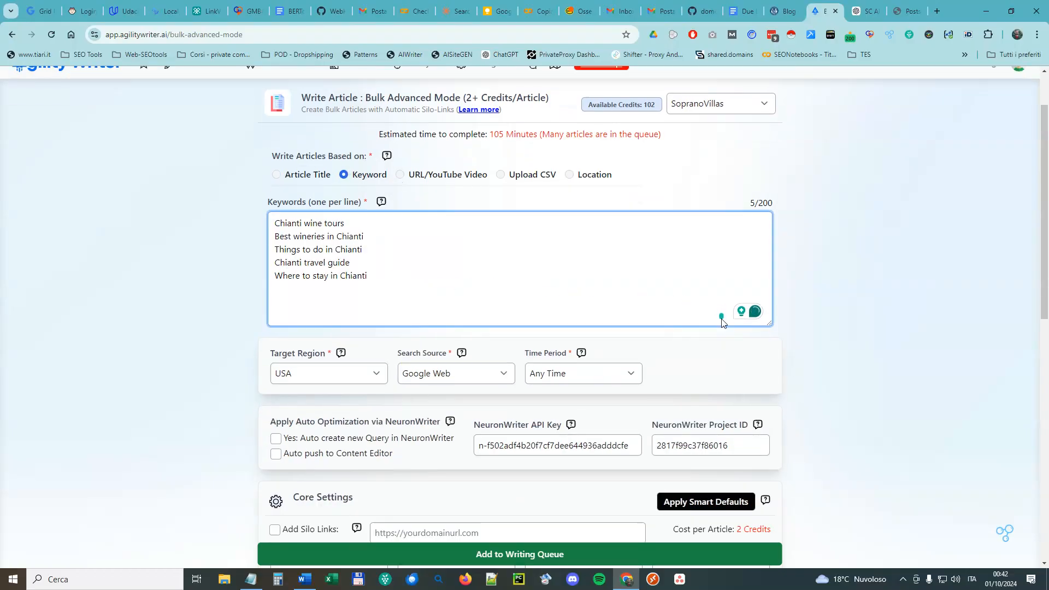
pyautogui.scroll(-15, 721, 323)
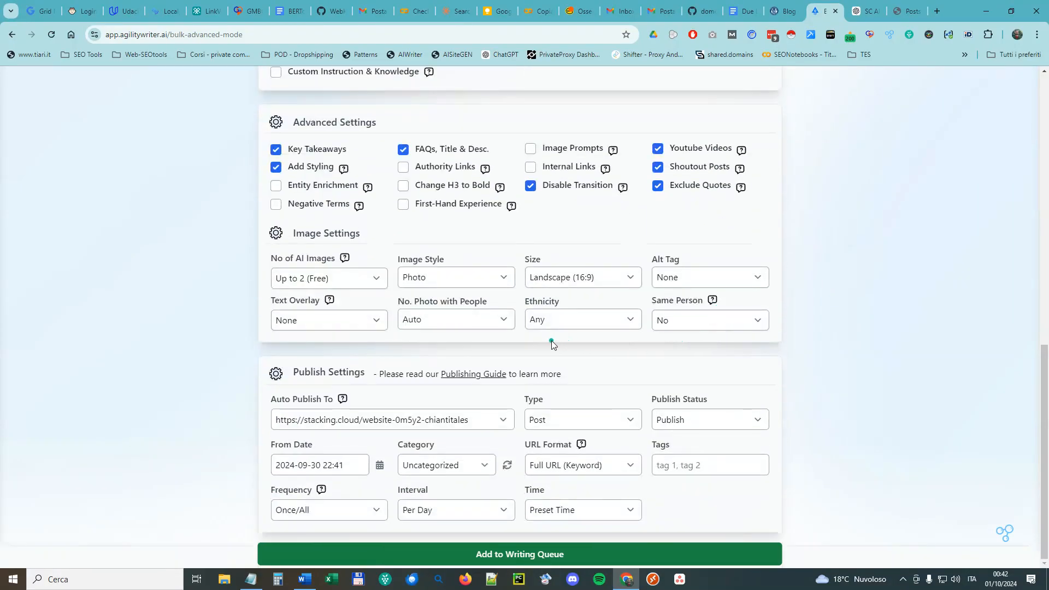
pyautogui.click(692, 277)
pyautogui.click(687, 311)
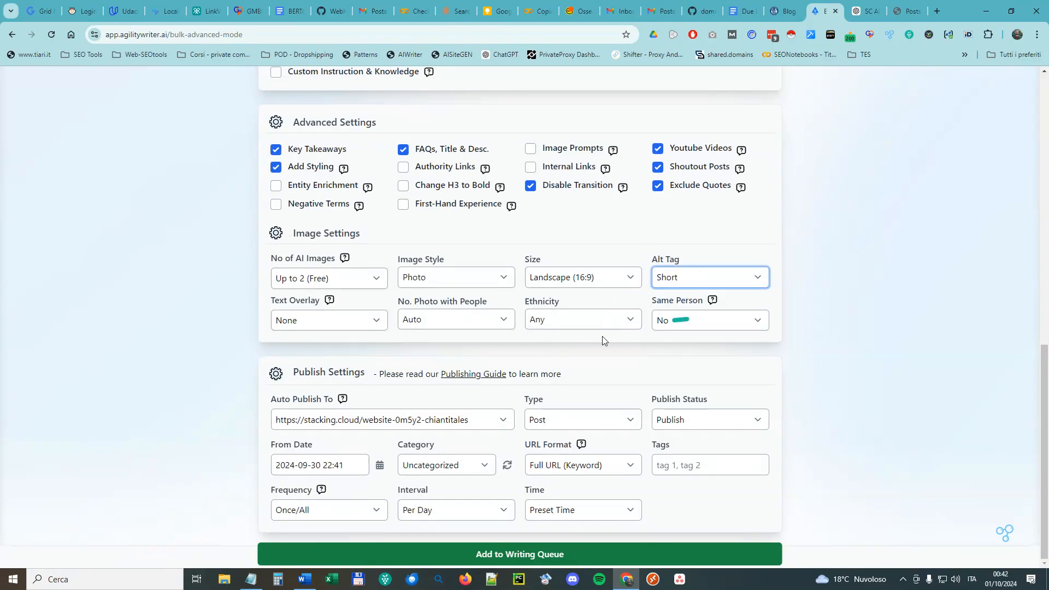
# Enable Entity Enrichment and Negative Terms, and fill the negative terms with the common terms
pyautogui.click(341, 192)
pyautogui.click(335, 205)
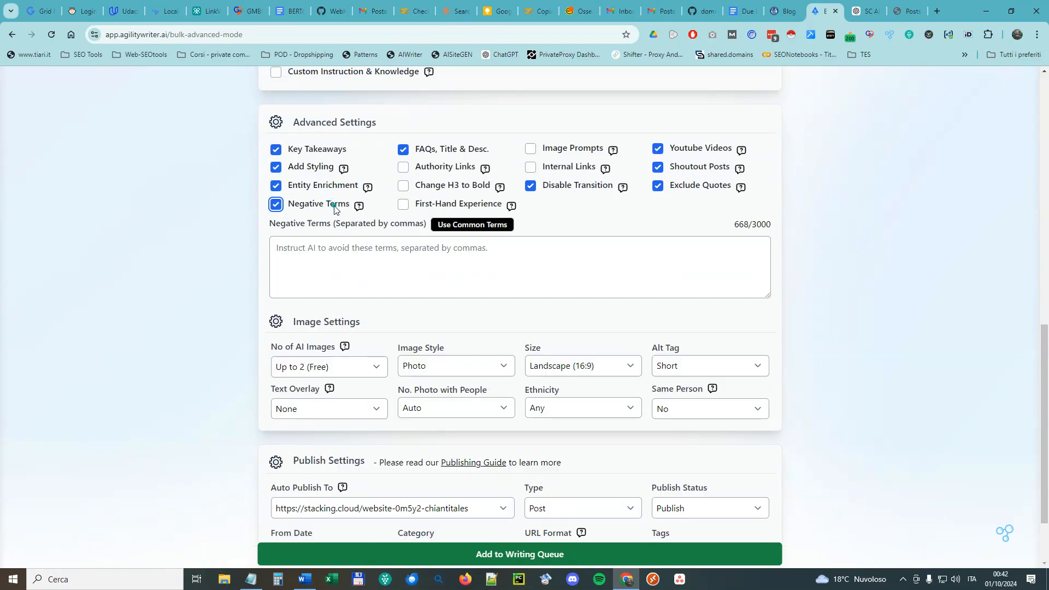
pyautogui.click(479, 230)
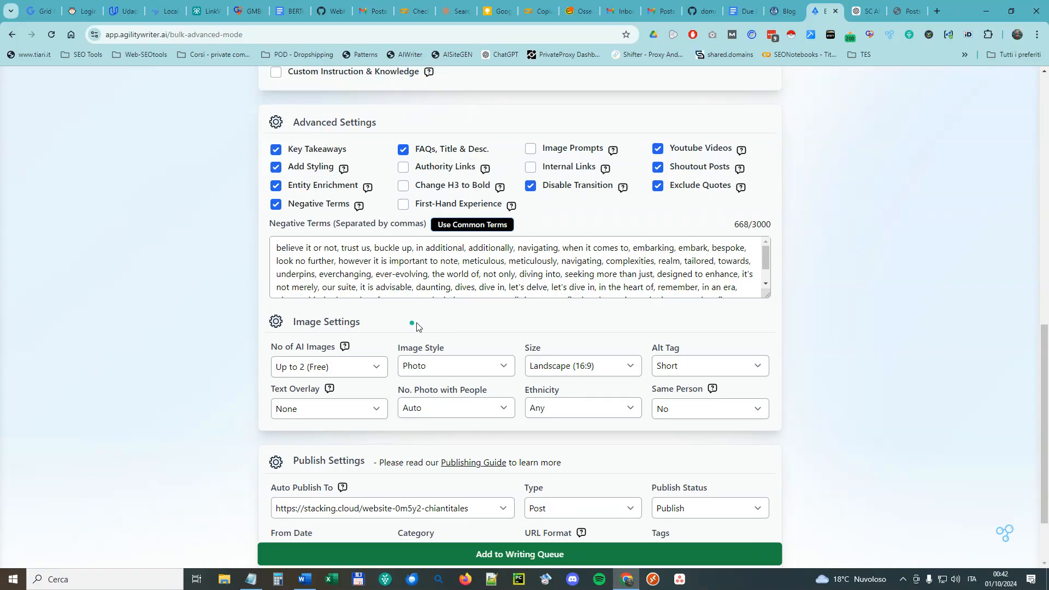
pyautogui.scroll(-2, 491, 305)
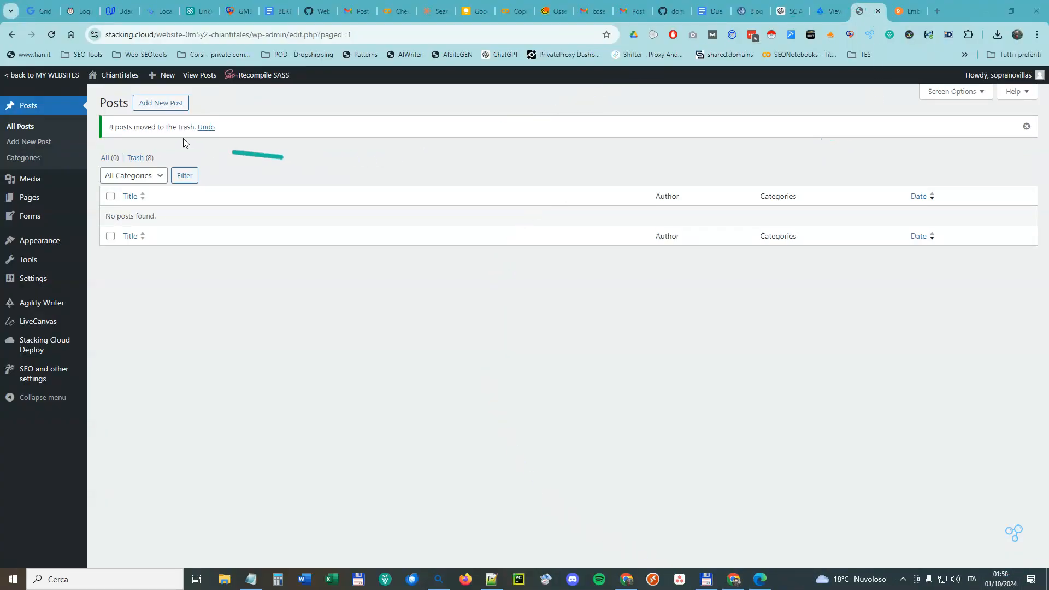
# Reload the ChiantiTales posts list and close the Edge window showing the Web 2.0 product page
pyautogui.click(45, 35)
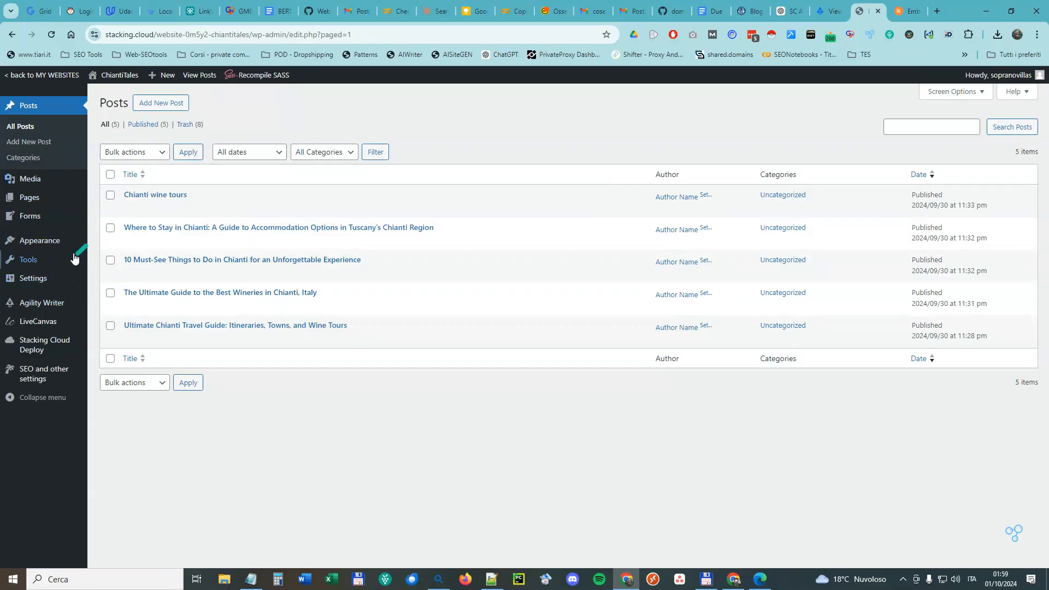
pyautogui.moveTo(56, 259)
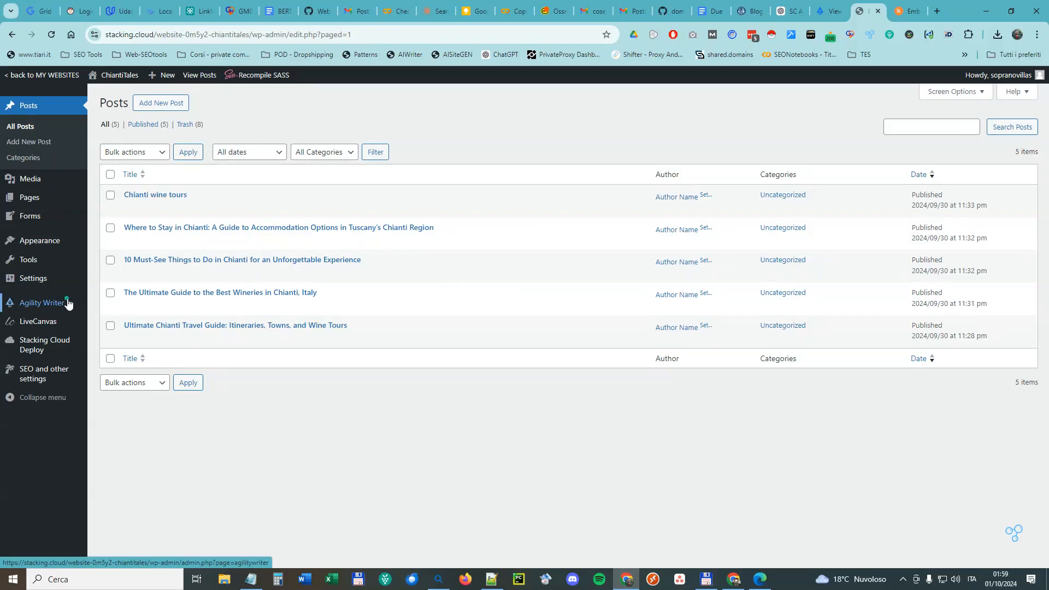
pyautogui.moveTo(760, 579)
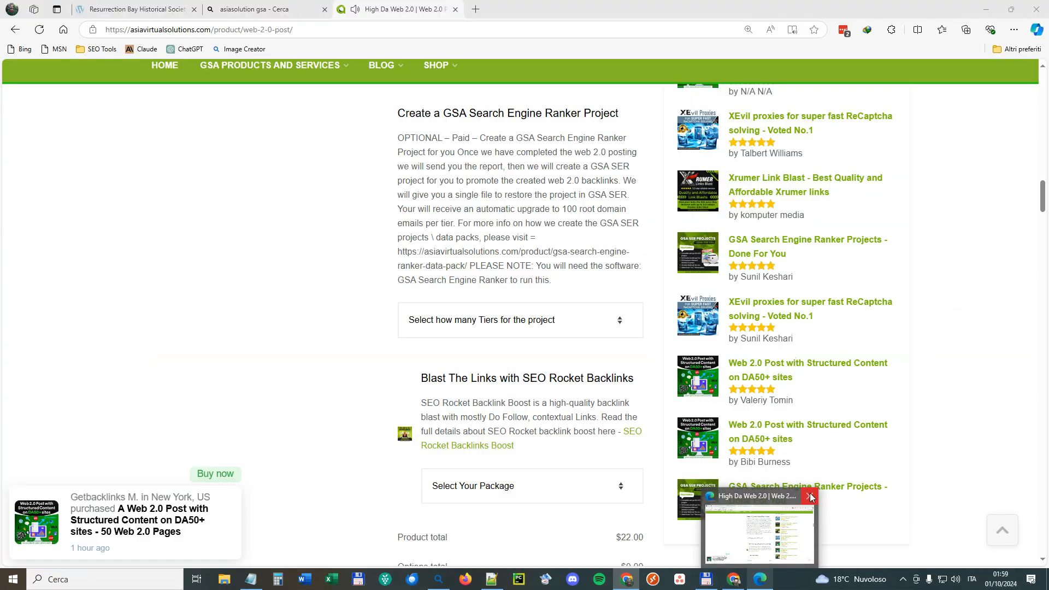
pyautogui.click(810, 496)
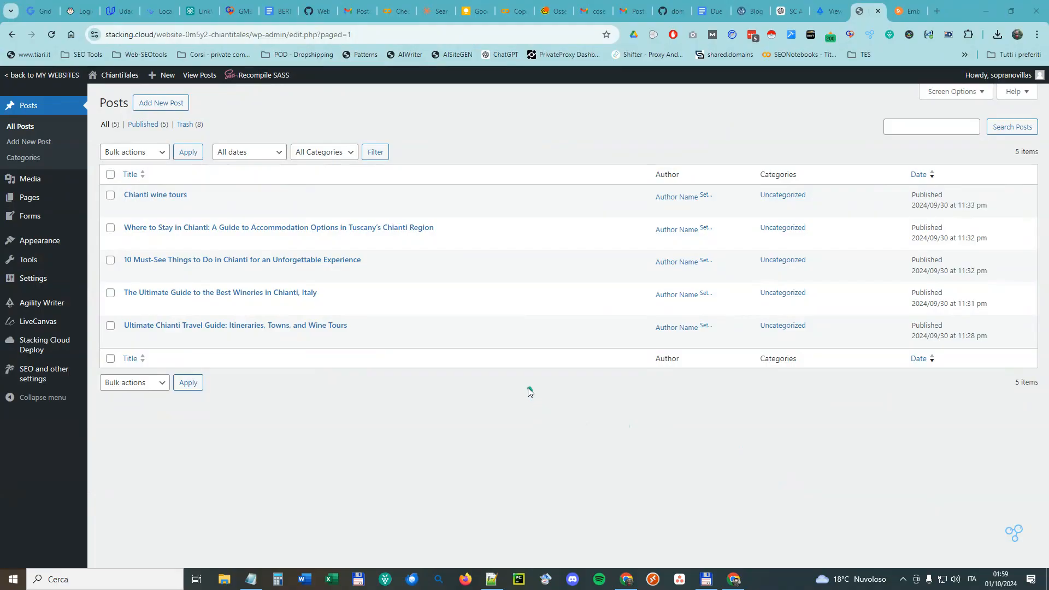
# Open the site's Author Name setting from the posts list for editing
pyautogui.click(704, 194)
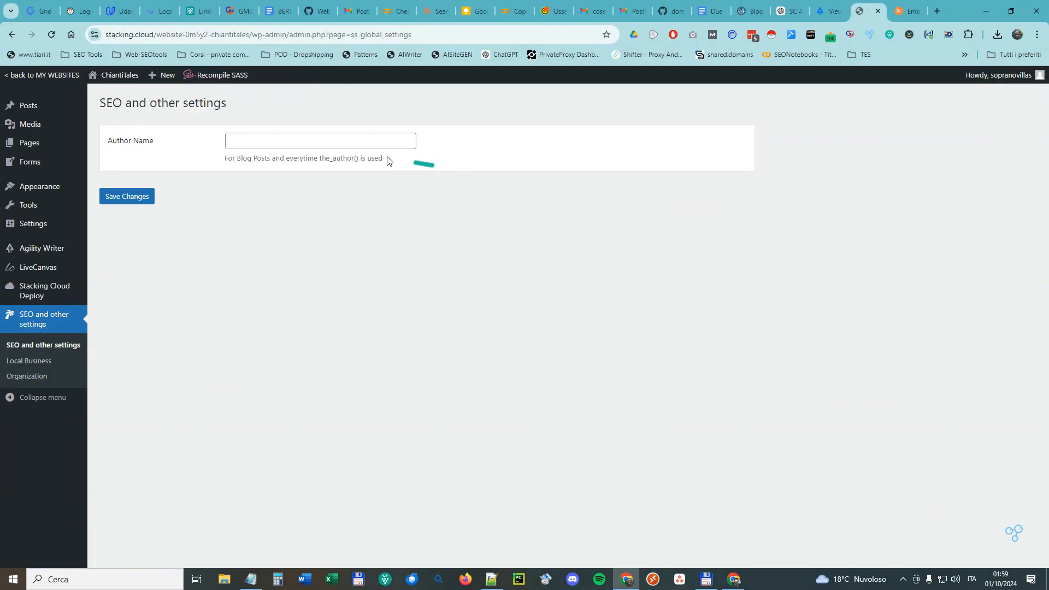
pyautogui.click(345, 145)
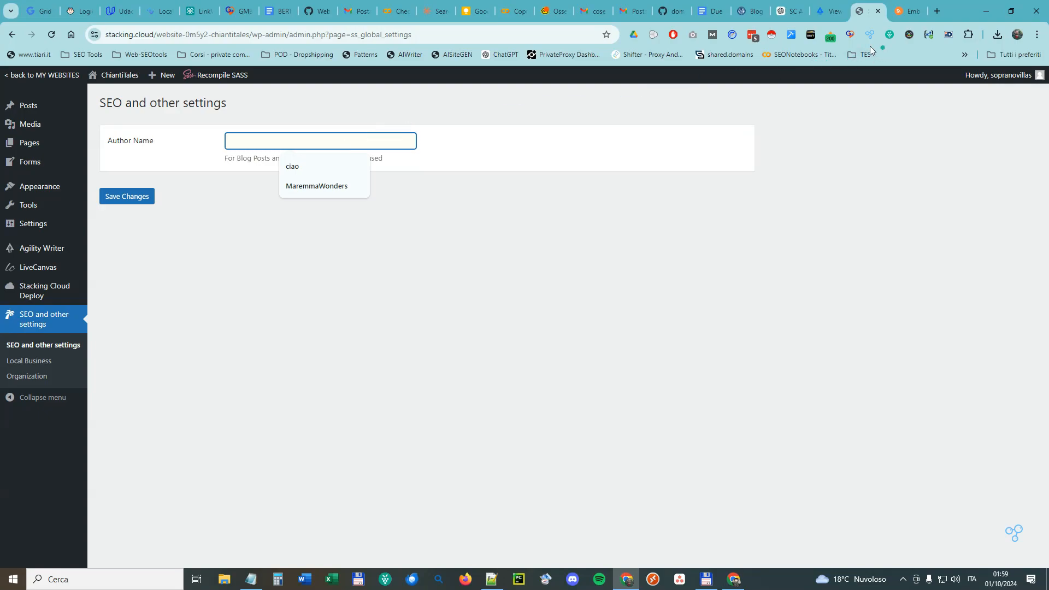
# Switch to ChatGPT, dismiss the public link dialog and open the "GSA: Anchor Text Variations" conversation
pyautogui.click(780, 11)
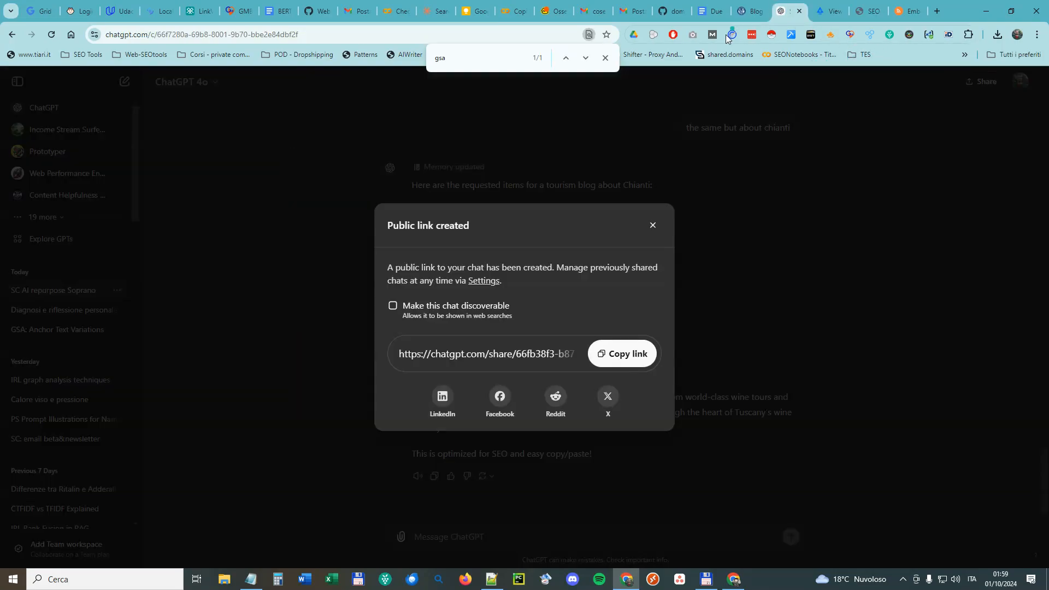
pyautogui.click(652, 226)
pyautogui.click(65, 310)
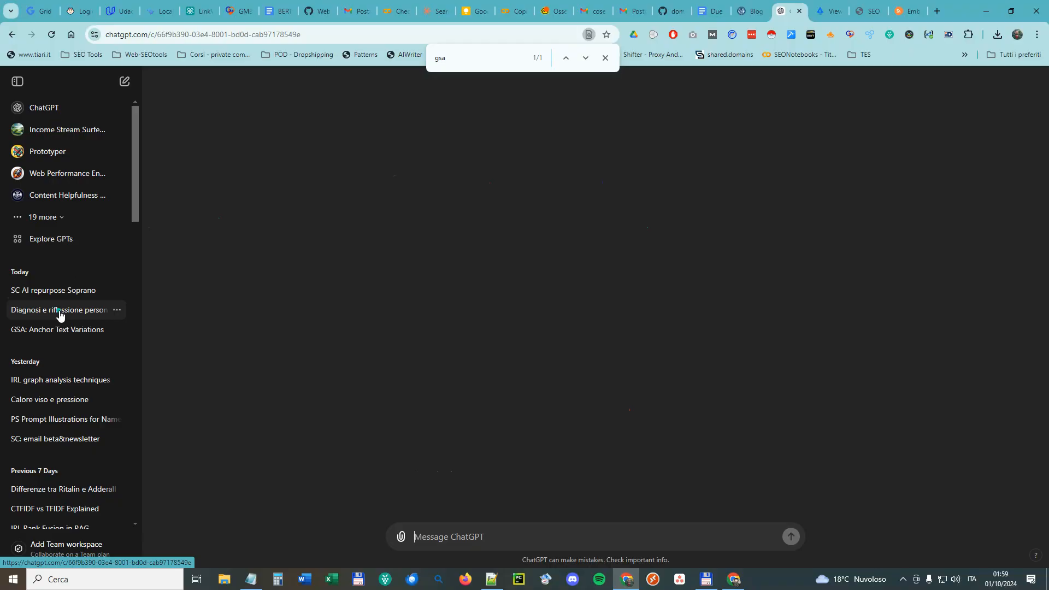
pyautogui.click(82, 339)
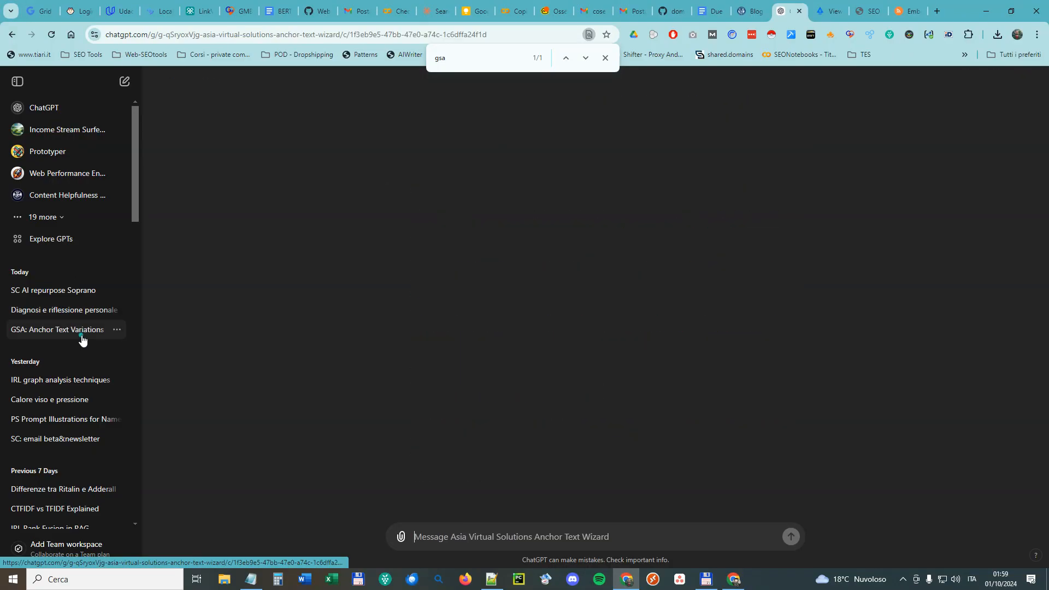
# Copy the suggested blog title from the "SC AI repurpose Soprano" ChatGPT conversation and save it as the site's Author Name: ChiantiTales
pyautogui.click(78, 293)
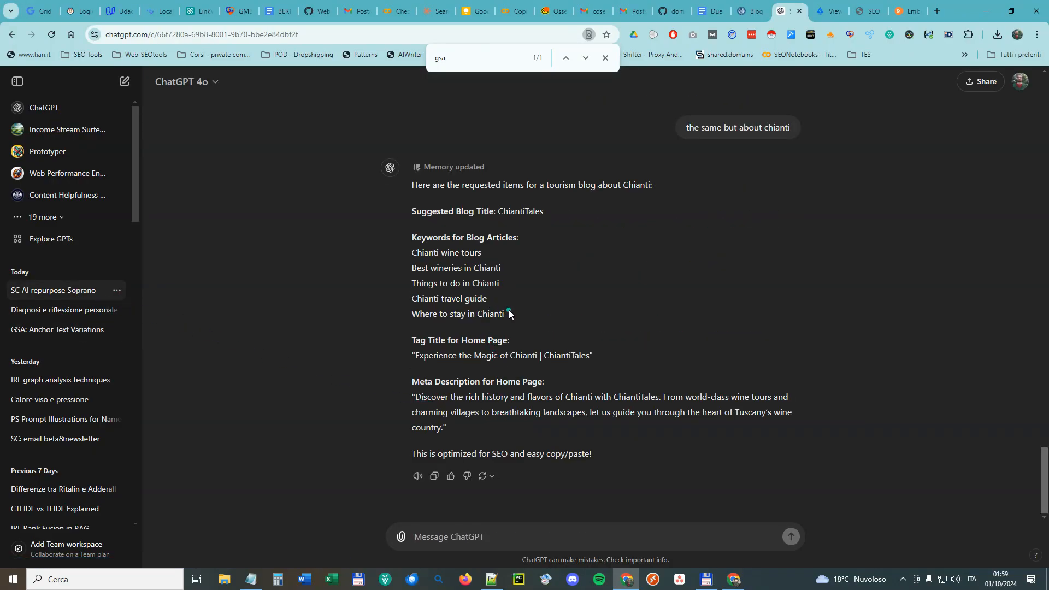
pyautogui.moveTo(548, 216); pyautogui.dragTo(501, 215)
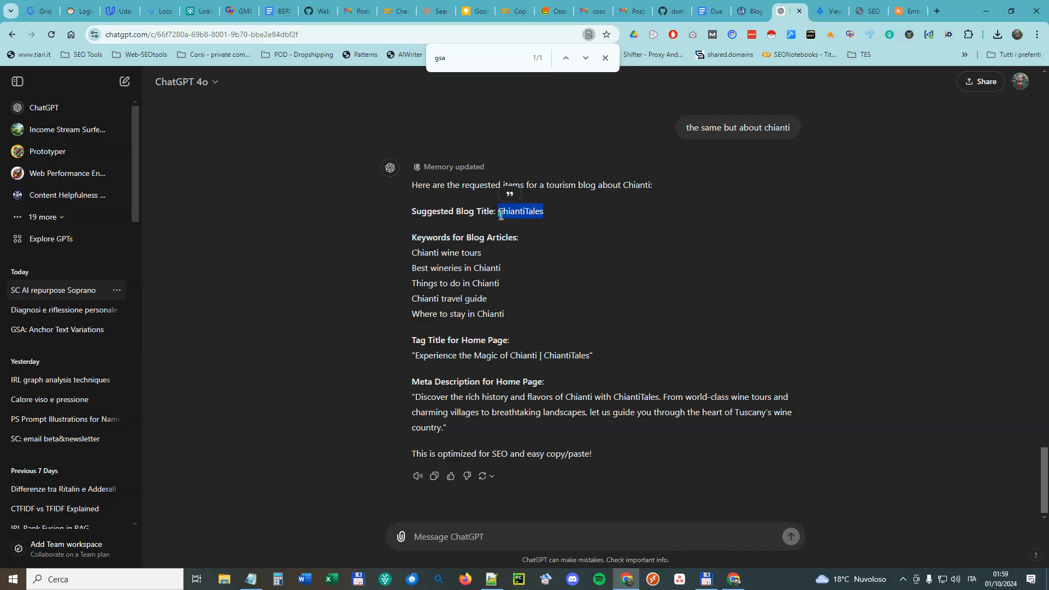
pyautogui.click(858, 10)
pyautogui.write('ChiantiTales')
pyautogui.click(132, 198)
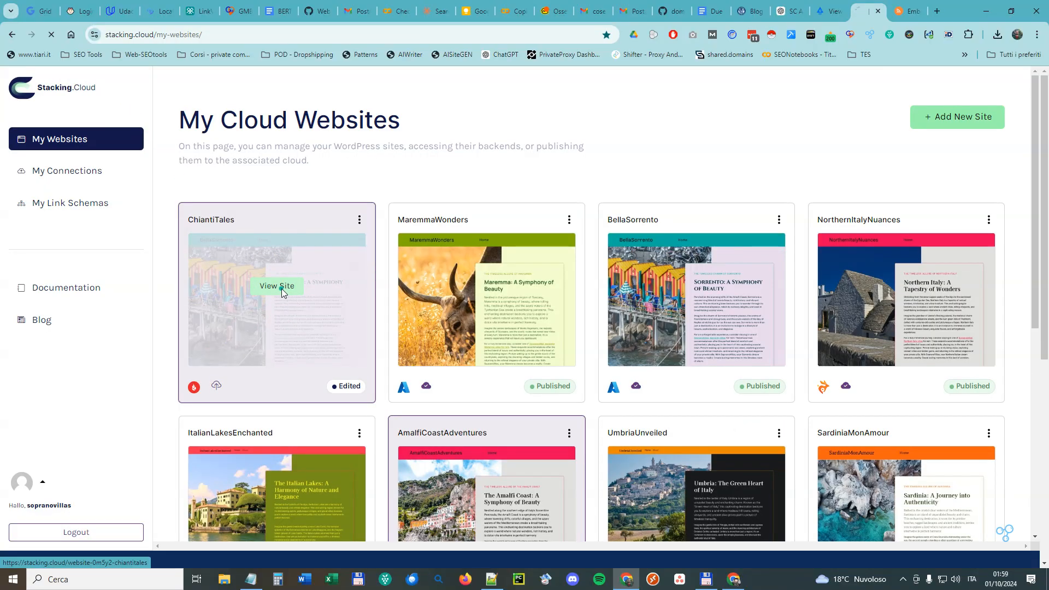
# View the ChiantiTales site, open its typography customization and apply the "Manrope and Public Sans" font combination
pyautogui.click(281, 289)
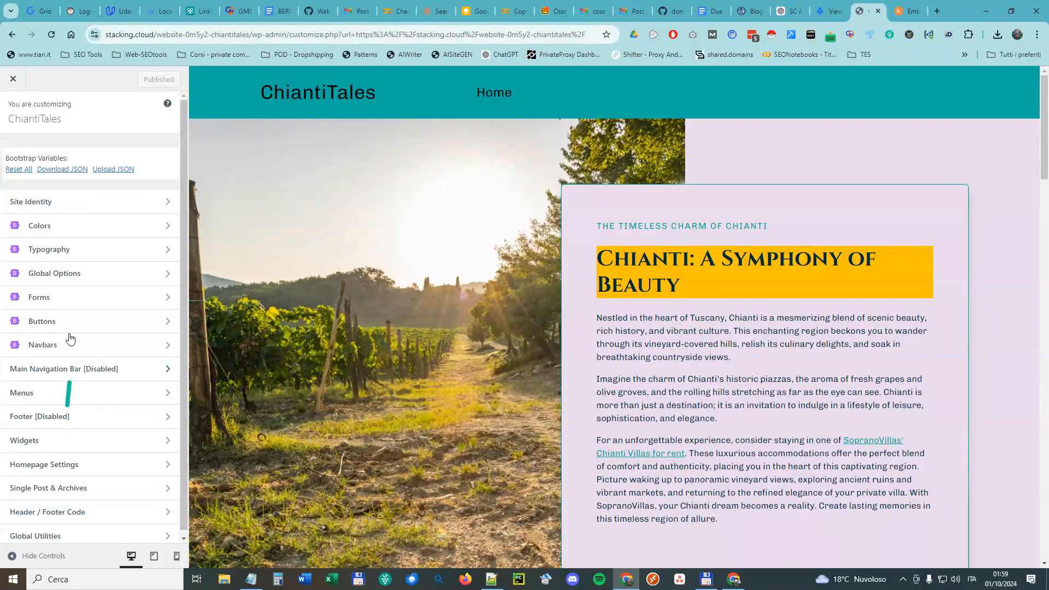
pyautogui.click(66, 253)
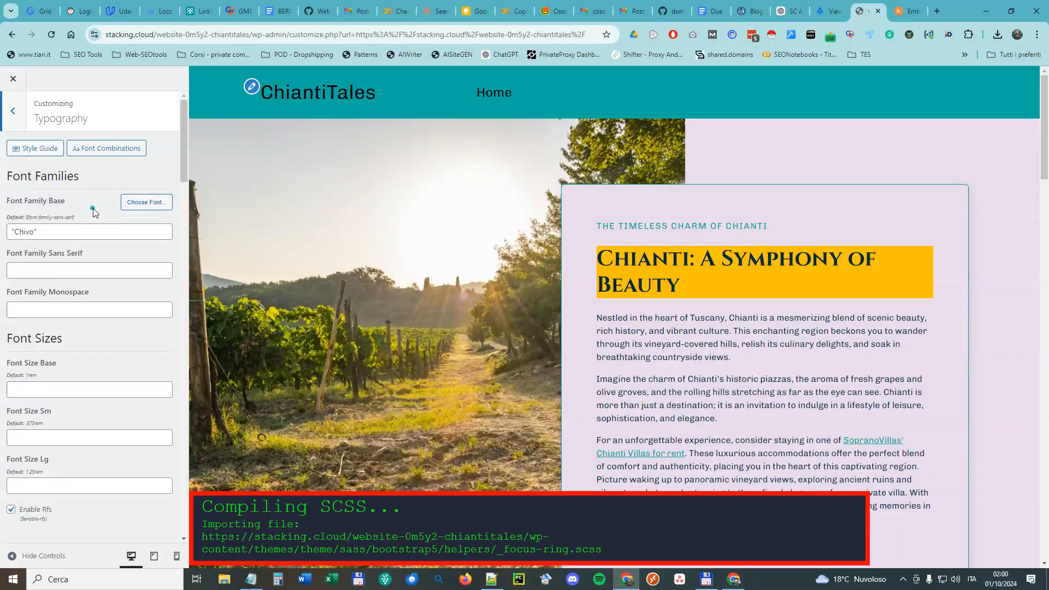
pyautogui.click(116, 150)
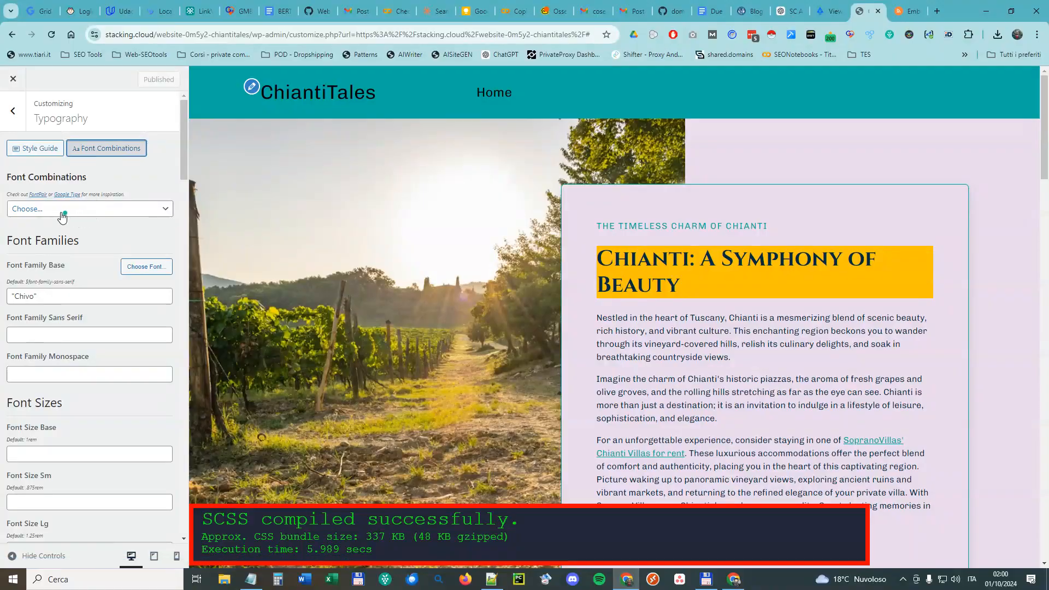
pyautogui.click(59, 213)
pyautogui.scroll(-10, 77, 284)
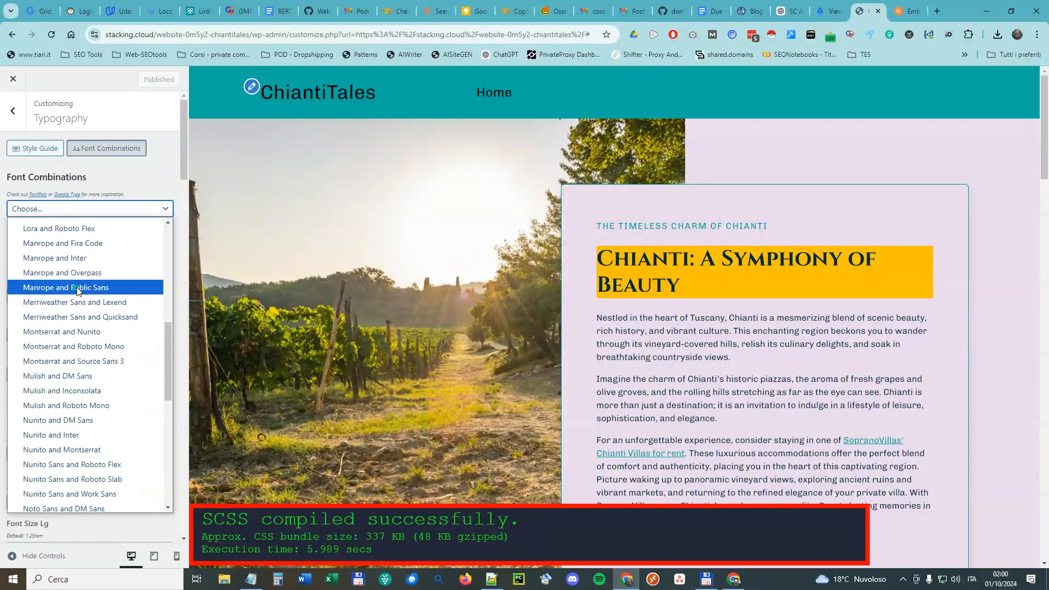
pyautogui.click(77, 281)
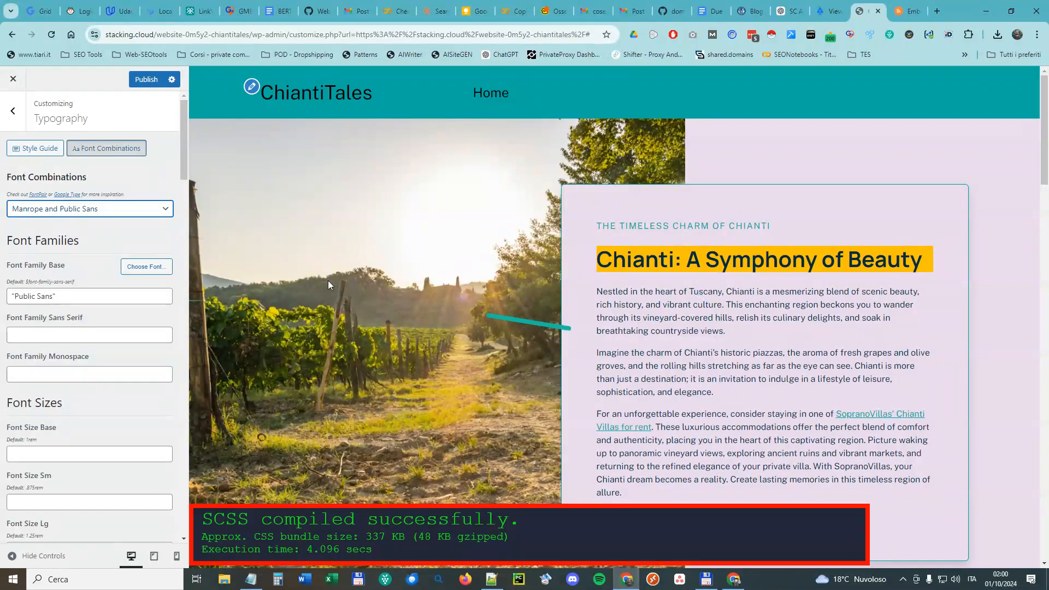
# Change the font combination to "Inter and Open Sans" and publish the typography changes
pyautogui.click(62, 209)
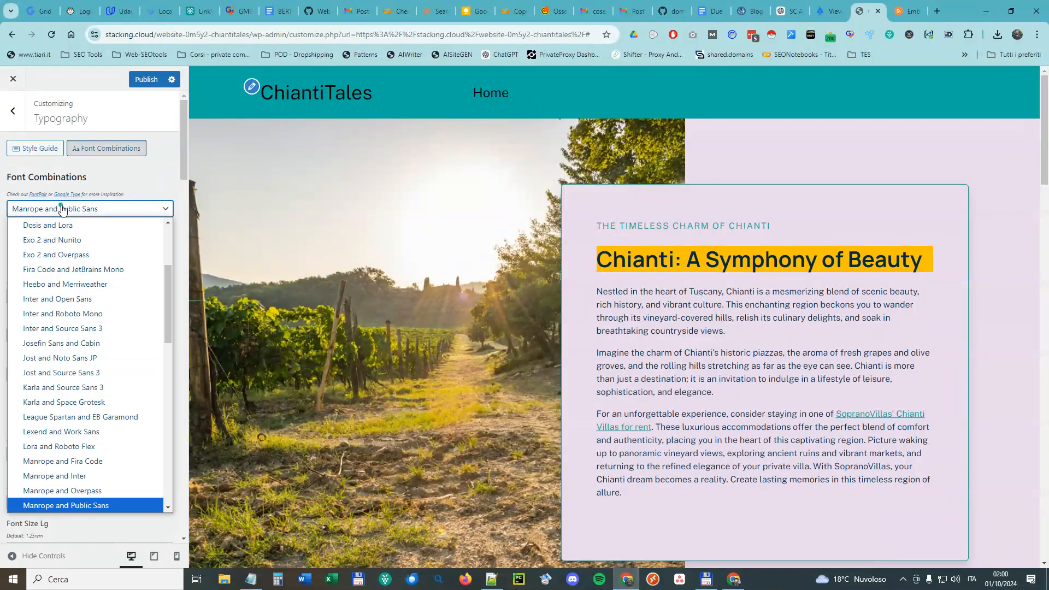
pyautogui.click(82, 299)
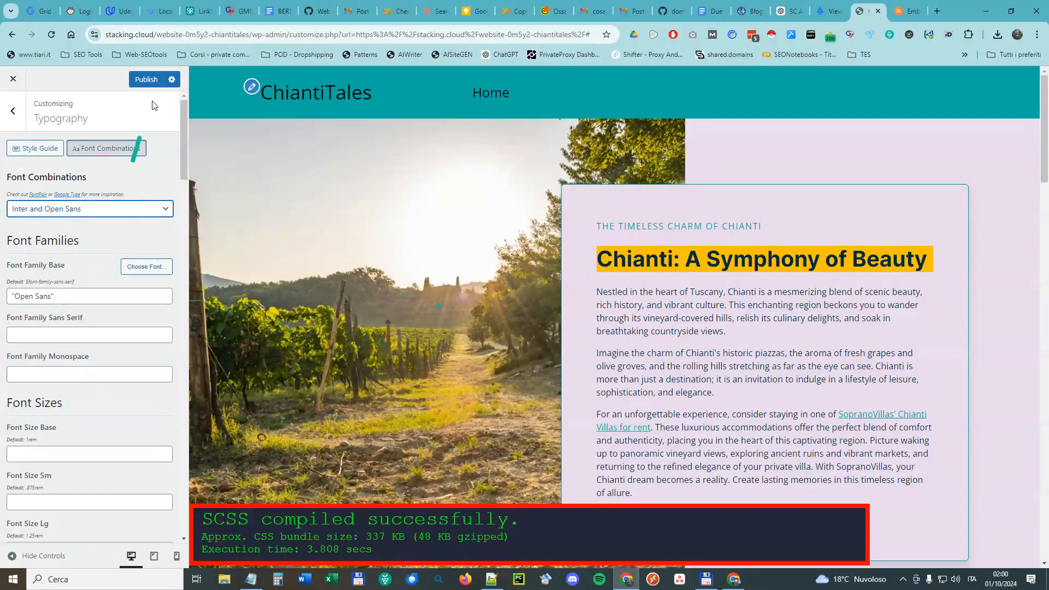
pyautogui.click(151, 72)
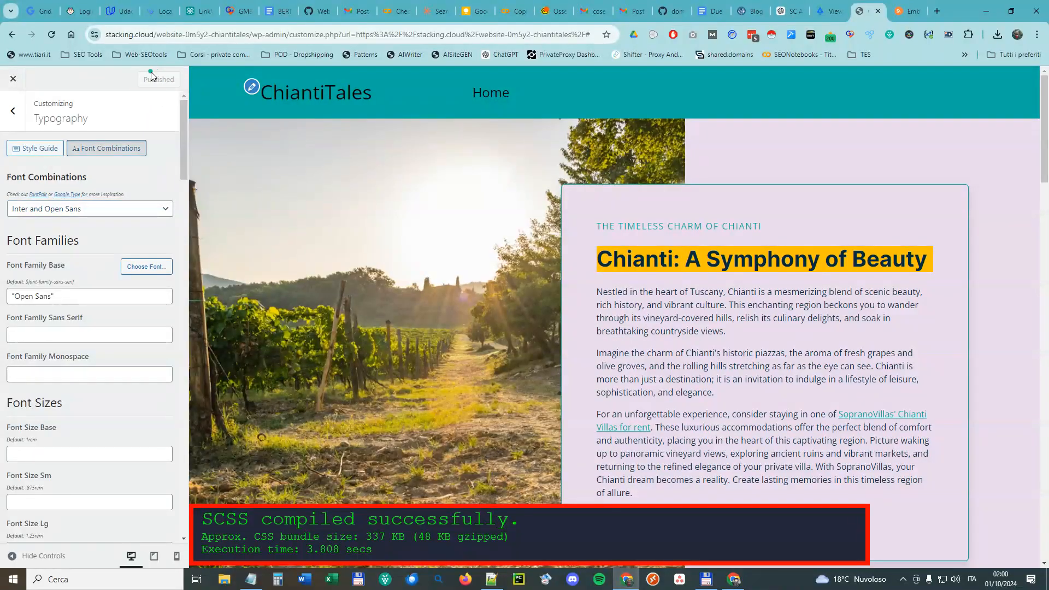
# Open the site's color customization and examine the Color Style Guide, including the theme colors with their shades and tints
pyautogui.click(15, 113)
pyautogui.click(96, 227)
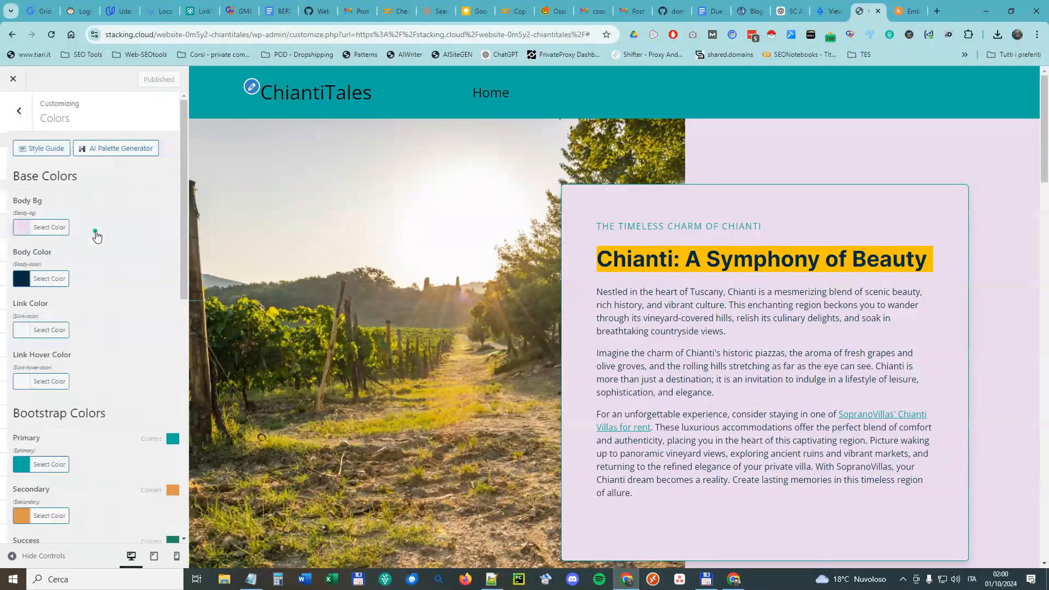
pyautogui.click(52, 155)
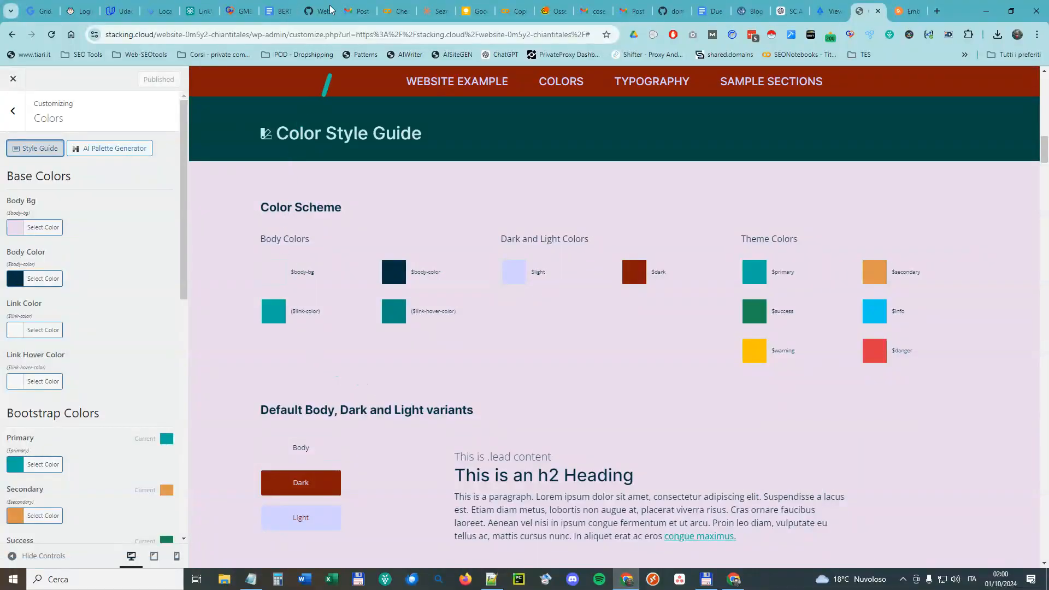
pyautogui.scroll(-10, 409, 362)
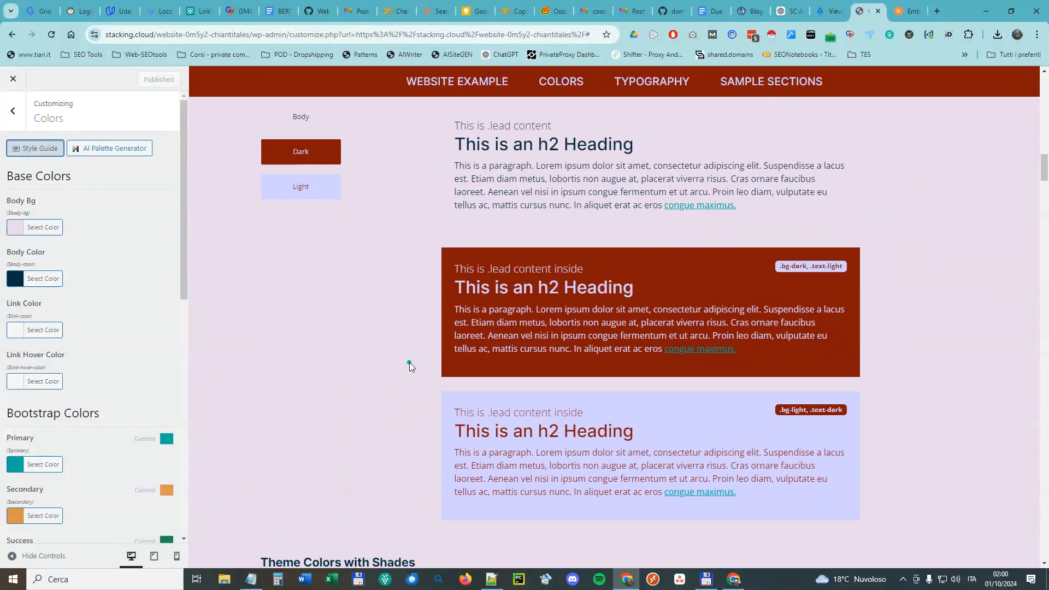
pyautogui.scroll(-6, 426, 357)
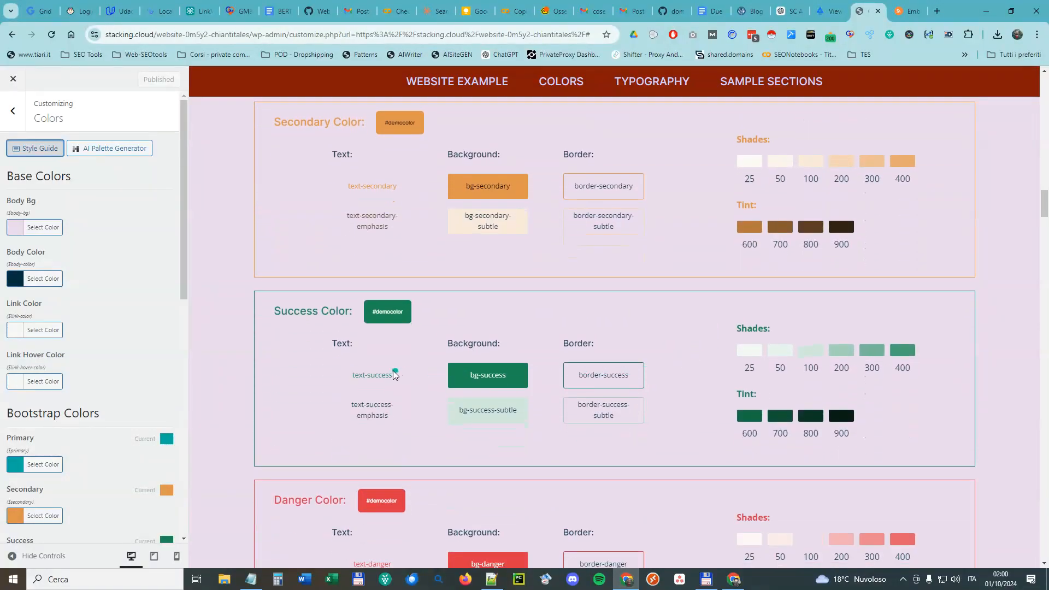
pyautogui.scroll(-3, 772, 387)
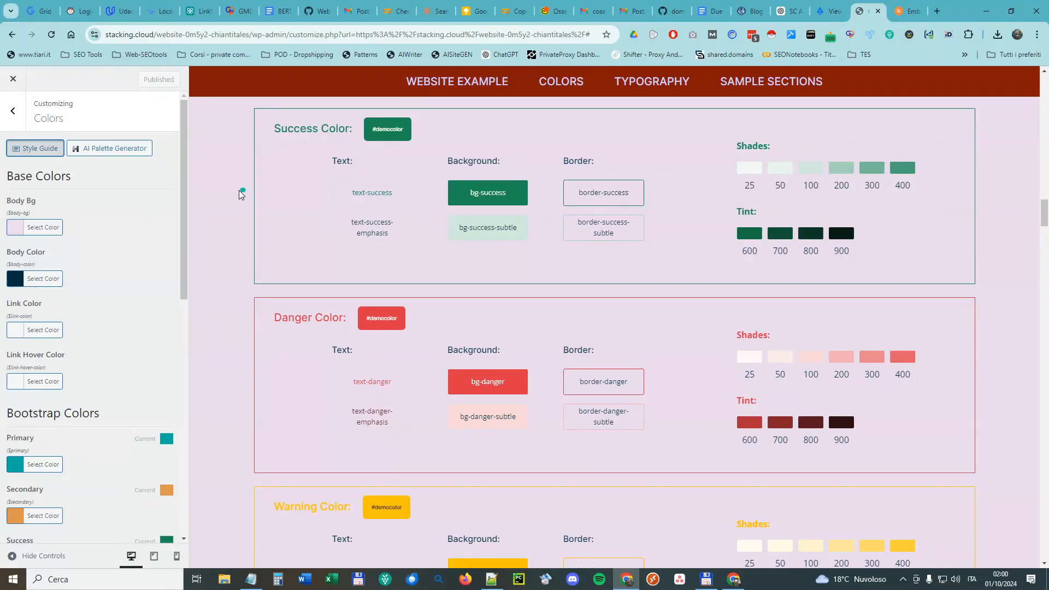
# Generate AI color palettes in Diffusion mode with temperature 2.4, High Contrast and no locked color
pyautogui.click(127, 149)
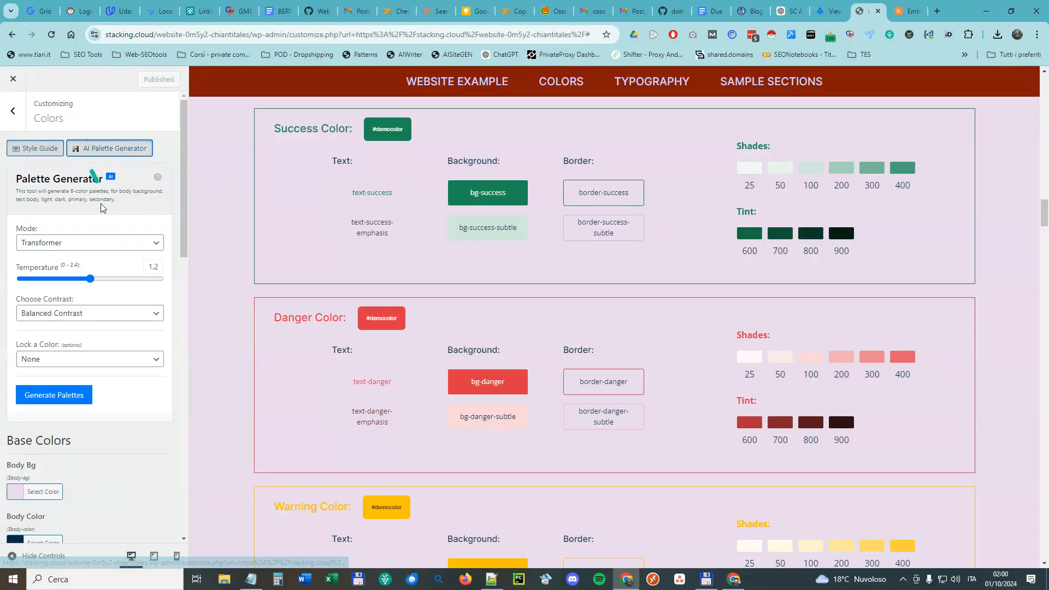
pyautogui.click(79, 249)
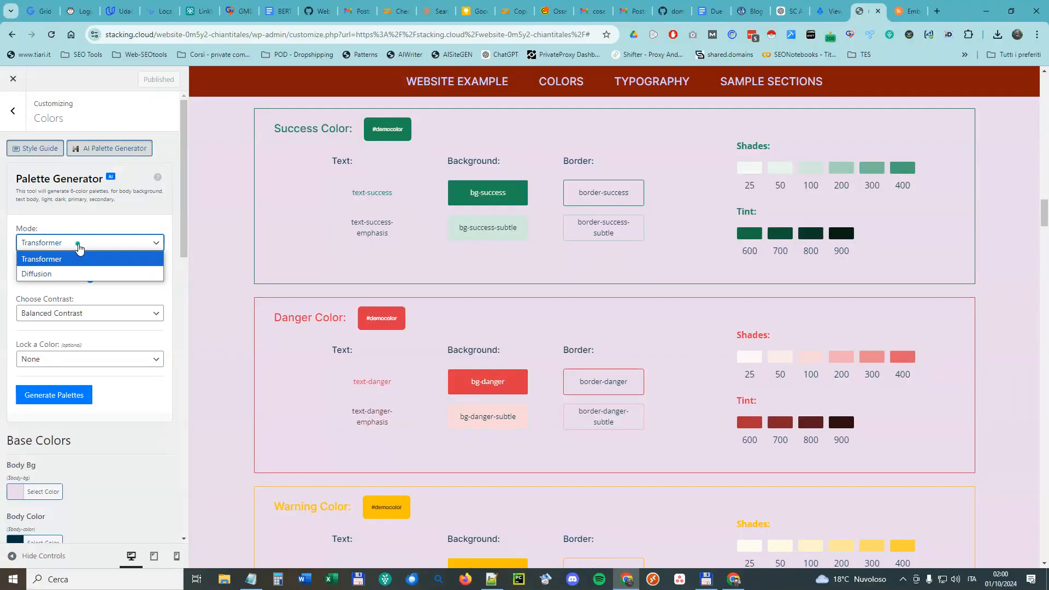
pyautogui.click(67, 274)
pyautogui.moveTo(70, 279); pyautogui.dragTo(156, 281)
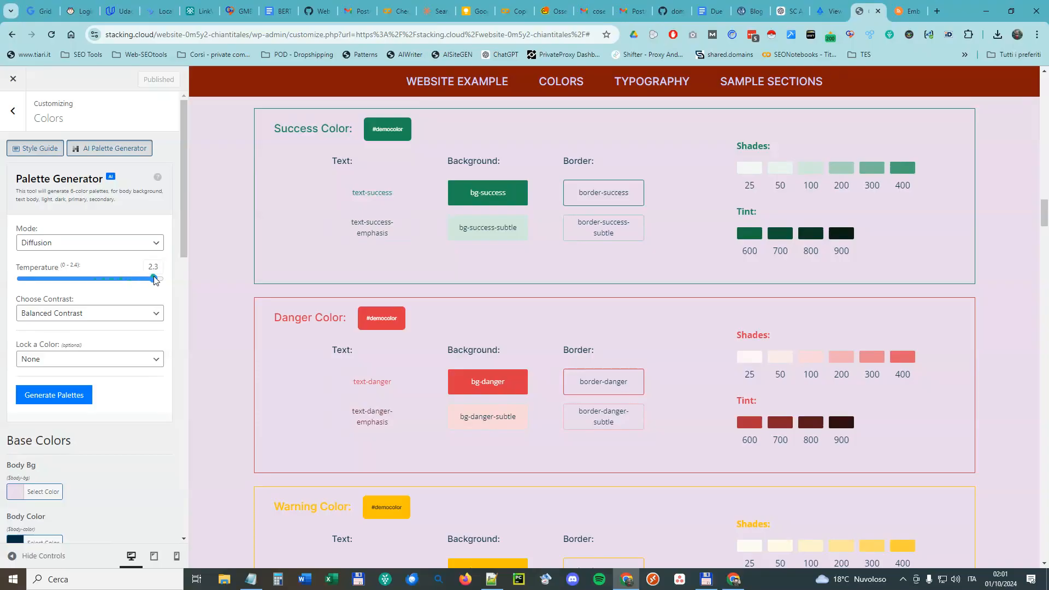
pyautogui.click(105, 315)
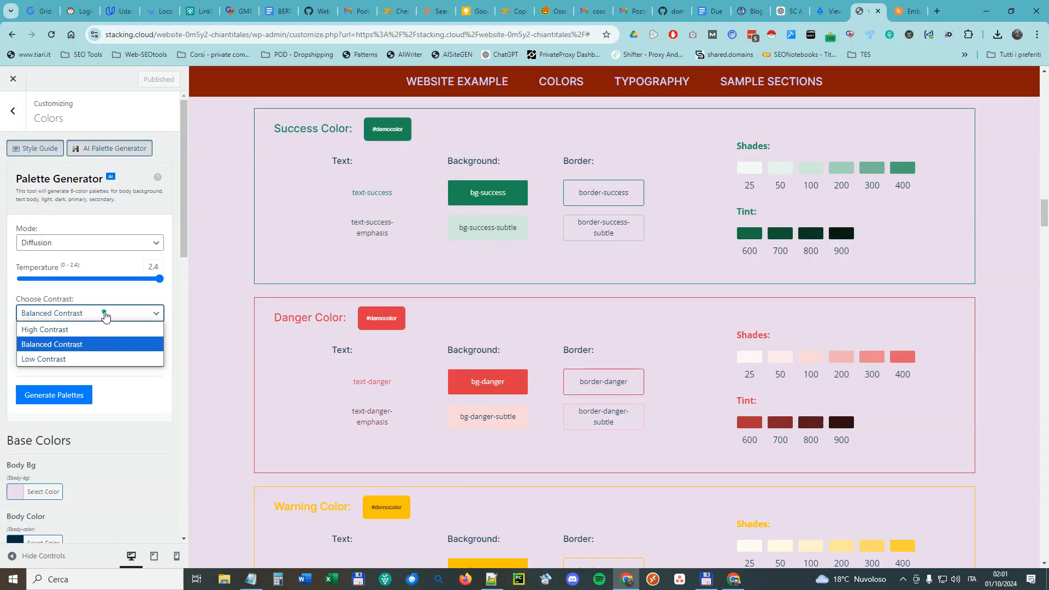
pyautogui.click(88, 330)
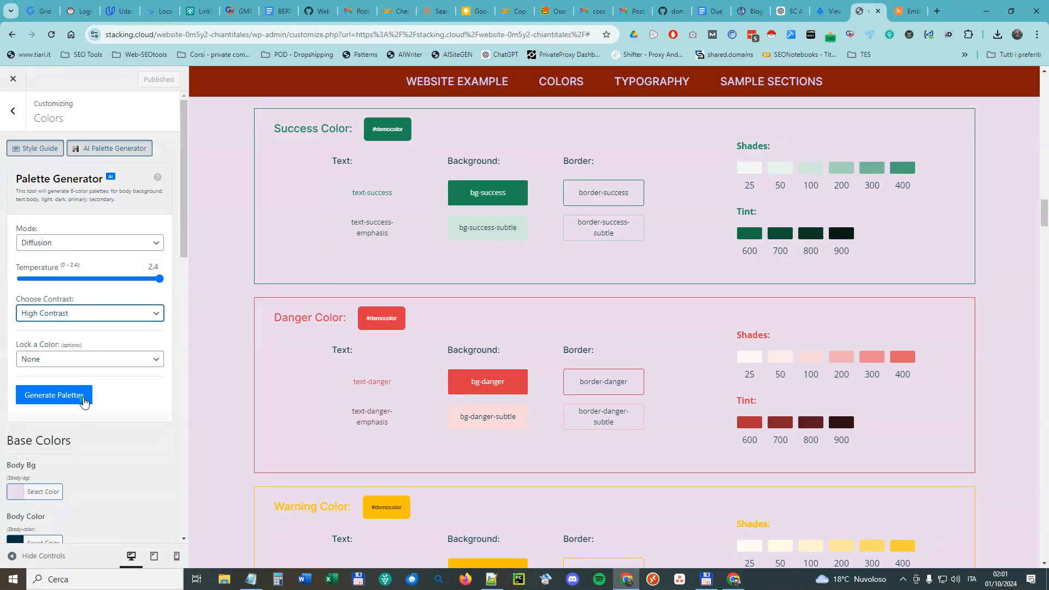
pyautogui.click(85, 360)
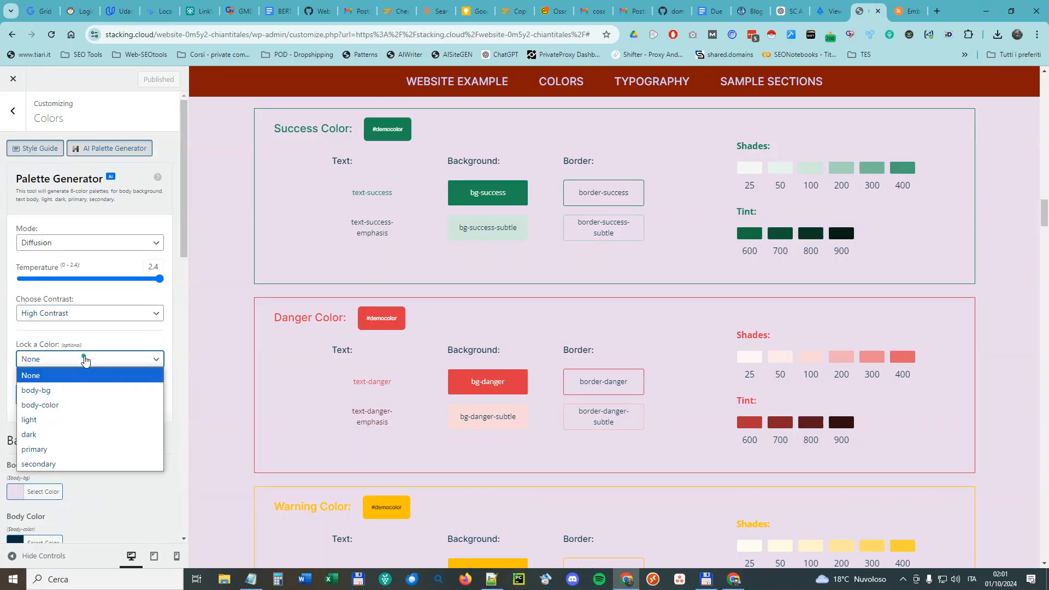
pyautogui.click(85, 360)
pyautogui.click(61, 396)
pyautogui.scroll(-3, 90, 285)
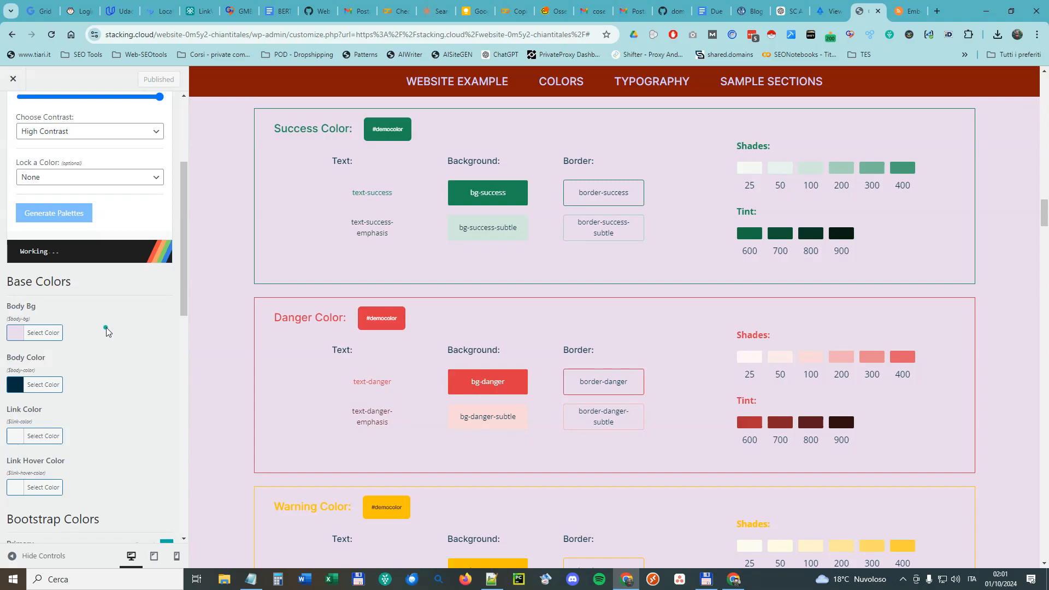
pyautogui.scroll(-3, 60, 198)
pyautogui.scroll(2, 71, 270)
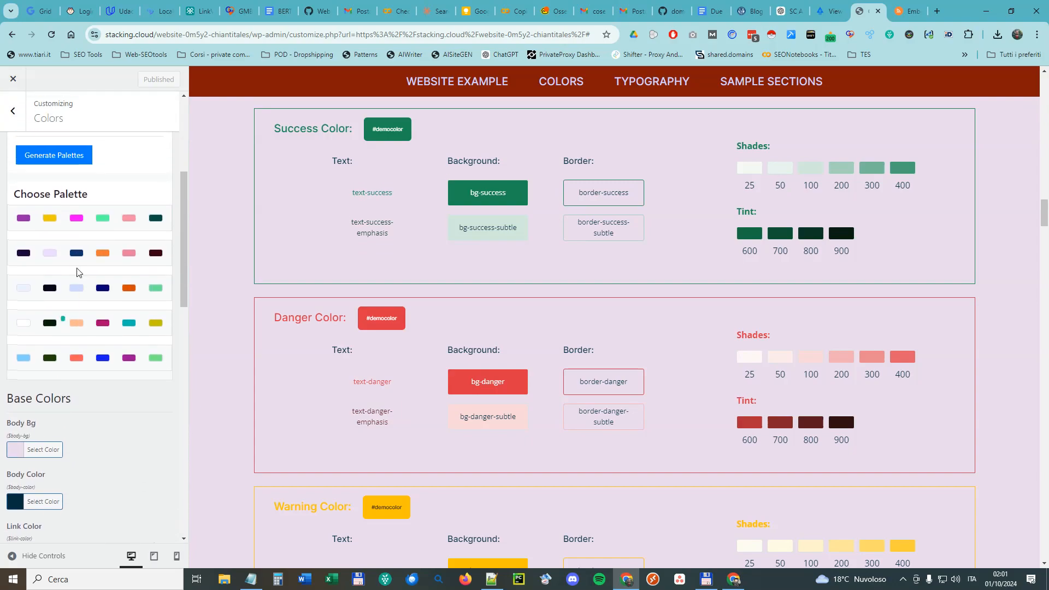
# Apply the first generated palette, with the purple body background, and review it in the style guide
pyautogui.click(86, 220)
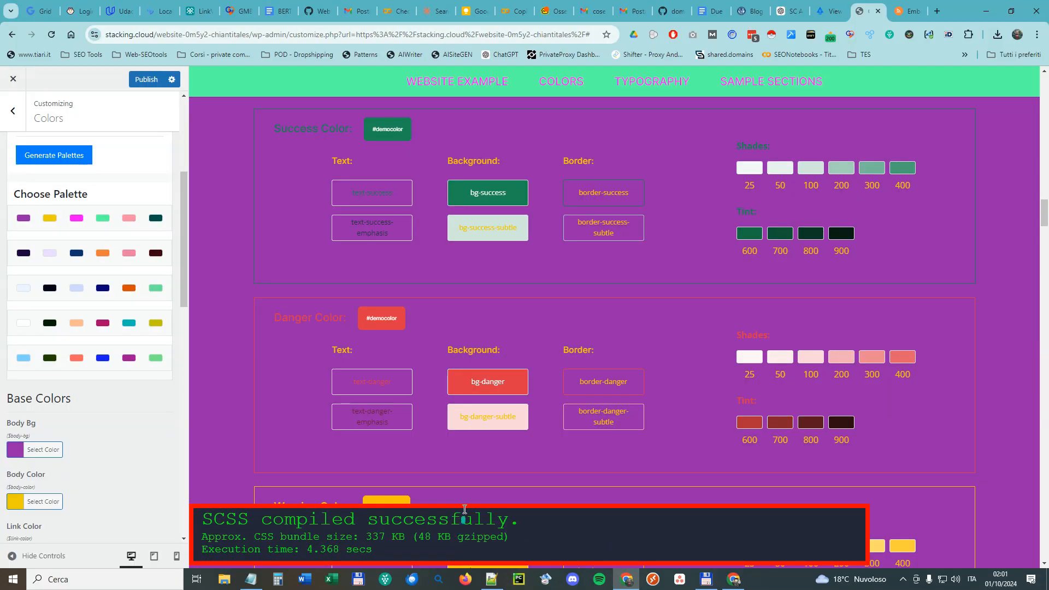
pyautogui.scroll(15, 530, 373)
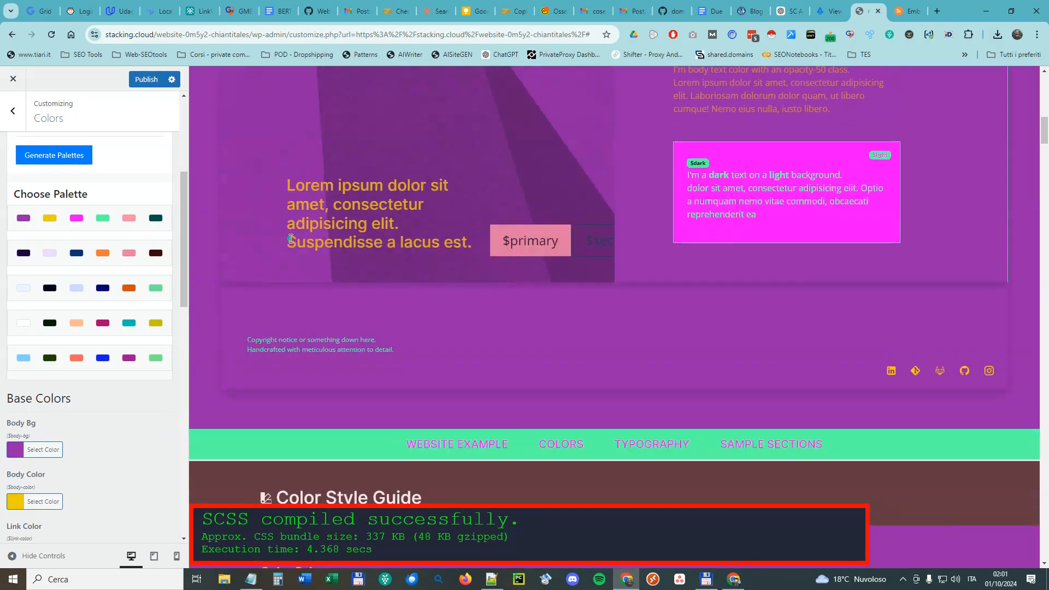
pyautogui.scroll(5, 296, 237)
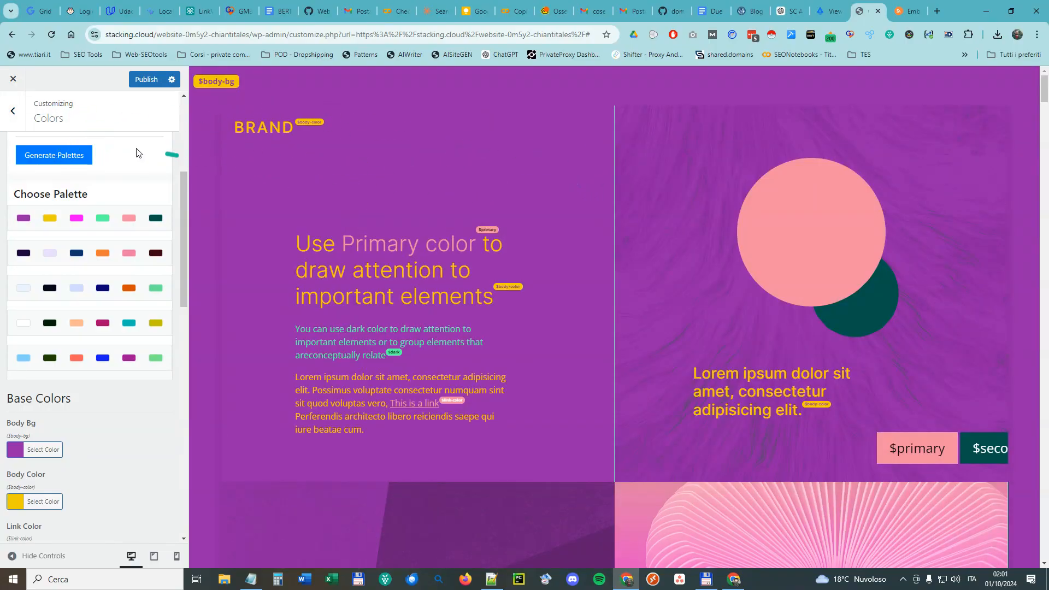
# Leave the site customization and discard the unpublished palette changes
pyautogui.click(17, 121)
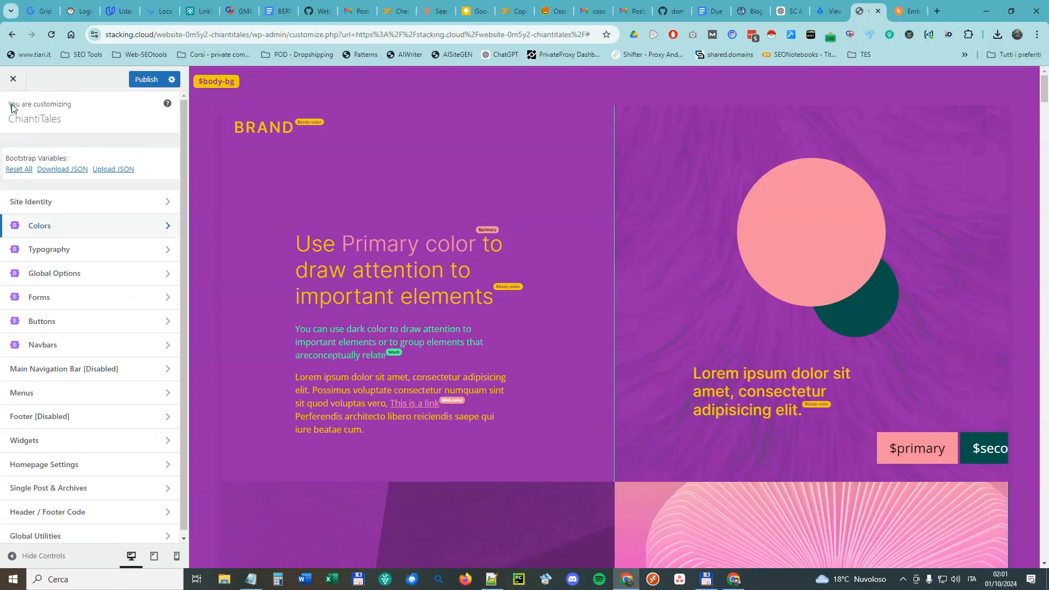
pyautogui.click(13, 80)
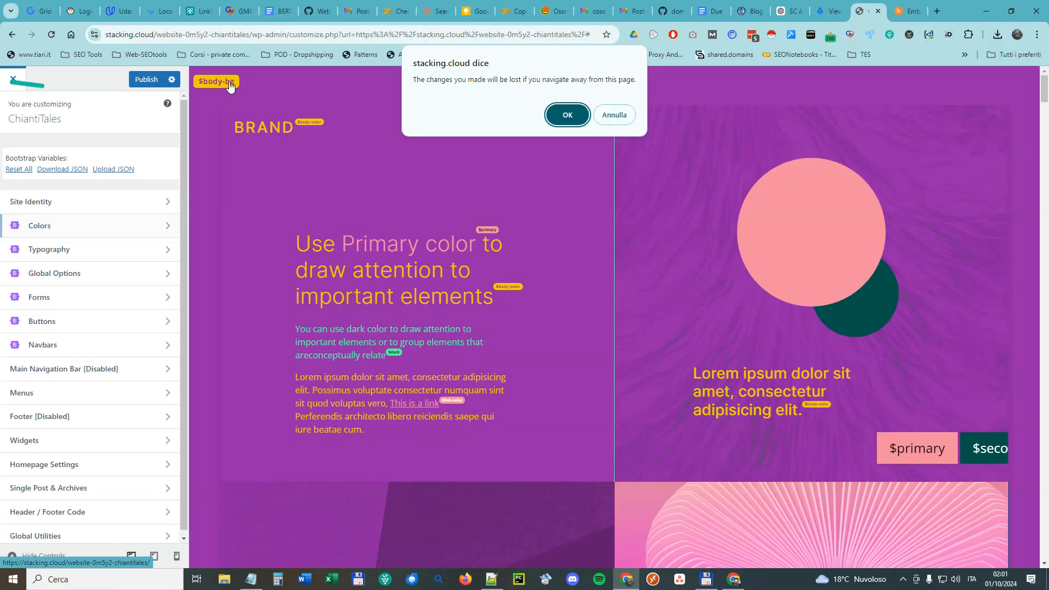
pyautogui.click(565, 116)
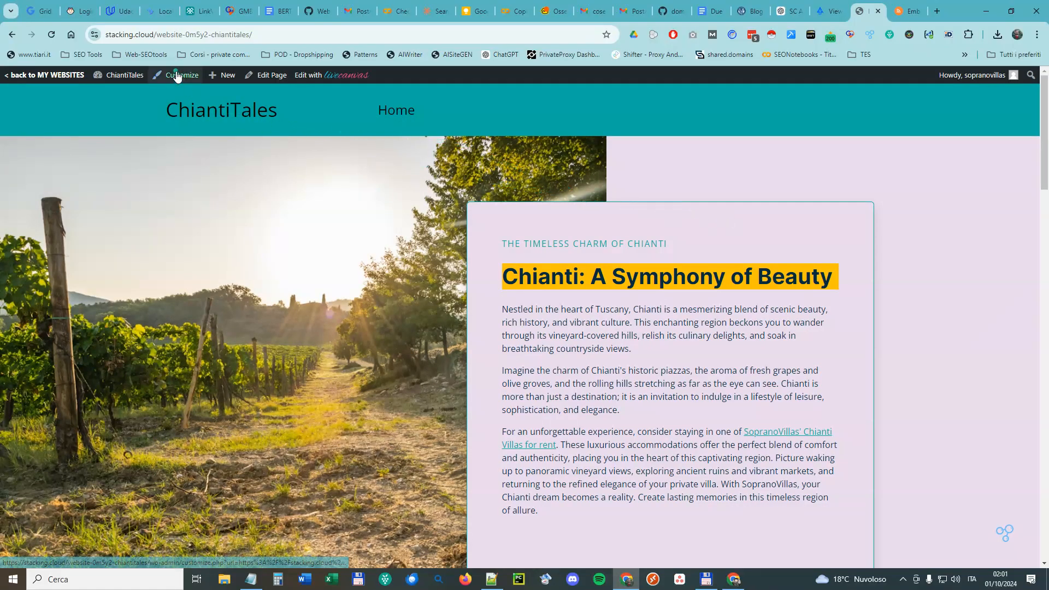
# Reopen the site's color customization and generate AI palettes in Diffusion mode with temperature 2.4 and Balanced Contrast
pyautogui.click(178, 76)
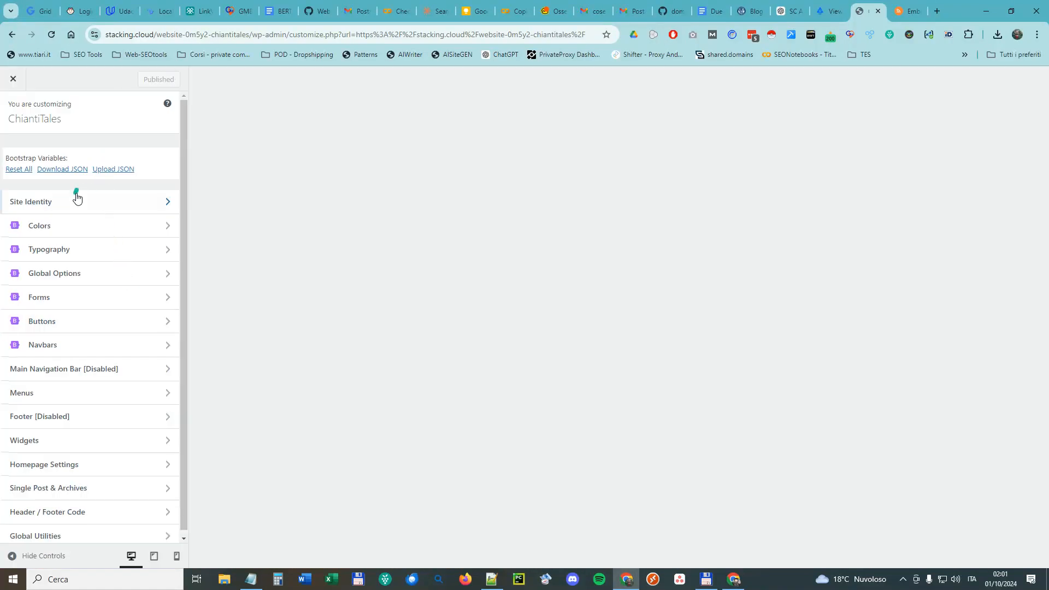
pyautogui.click(98, 228)
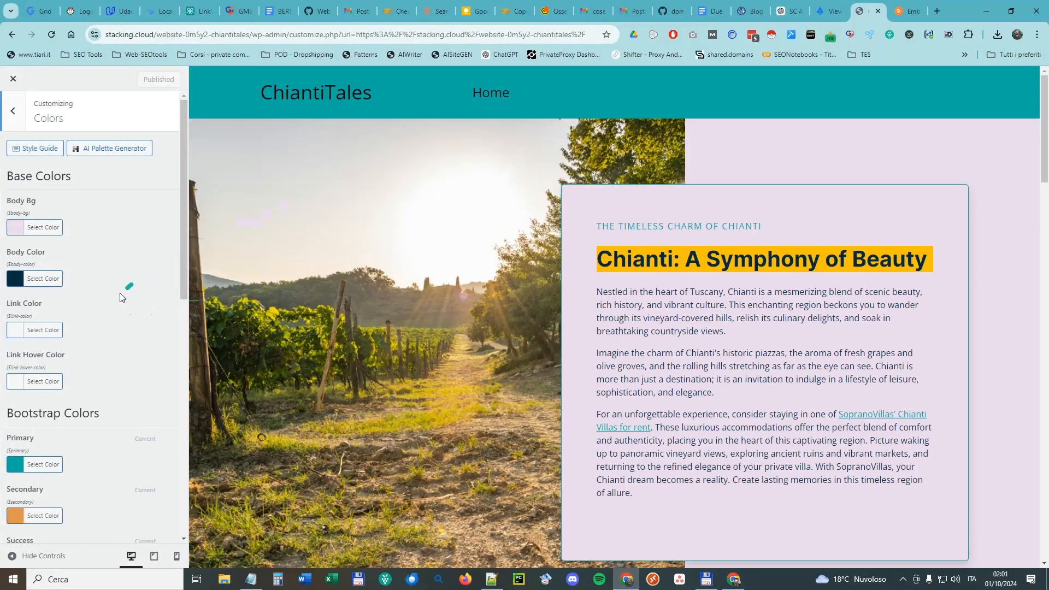
pyautogui.click(96, 147)
pyautogui.moveTo(93, 283); pyautogui.dragTo(160, 280)
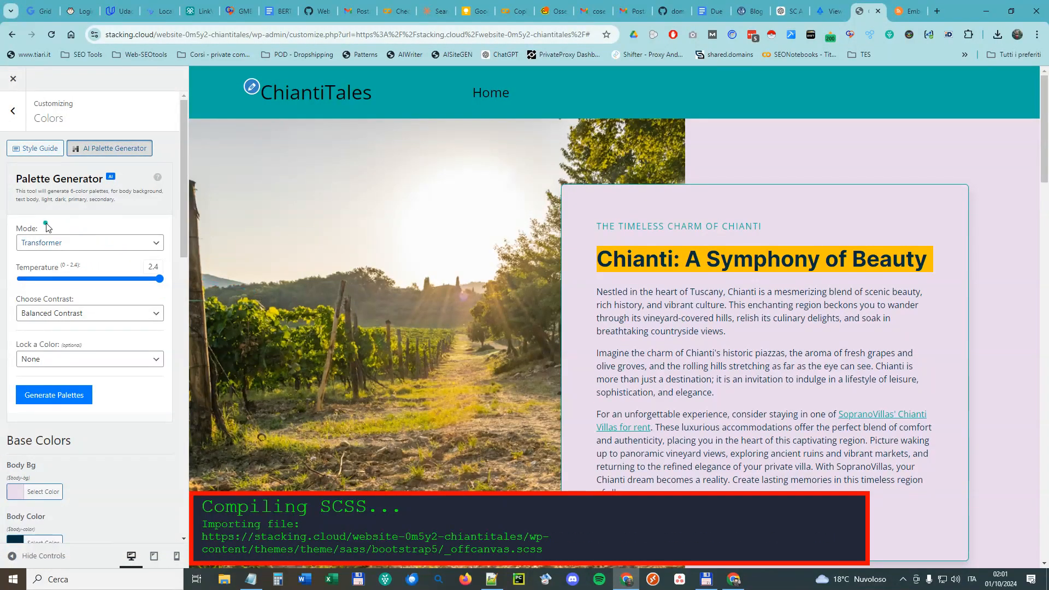
pyautogui.click(76, 247)
pyautogui.click(61, 270)
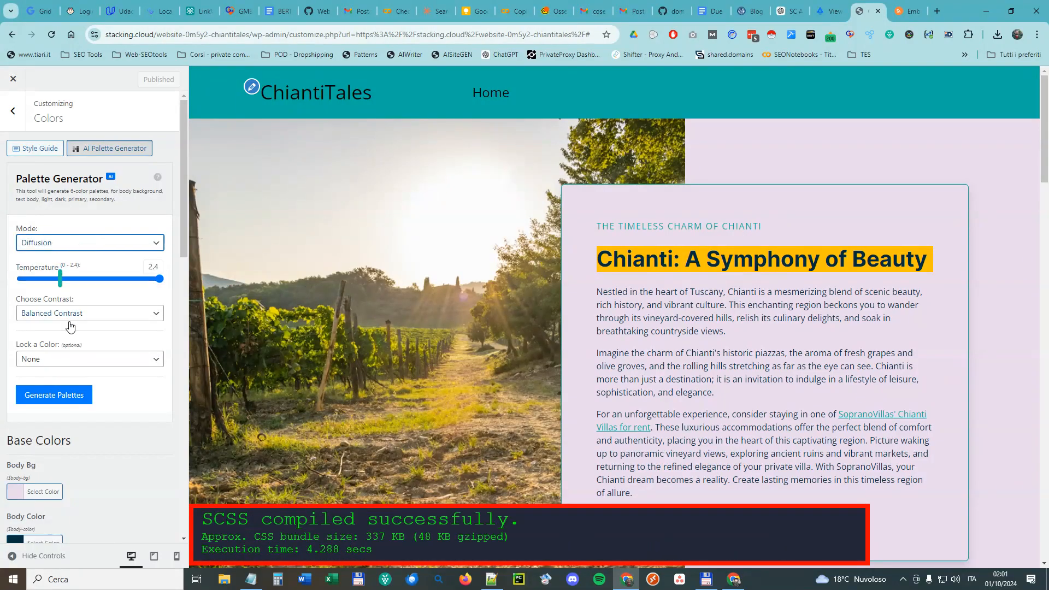
pyautogui.click(69, 393)
pyautogui.scroll(-3, 461, 308)
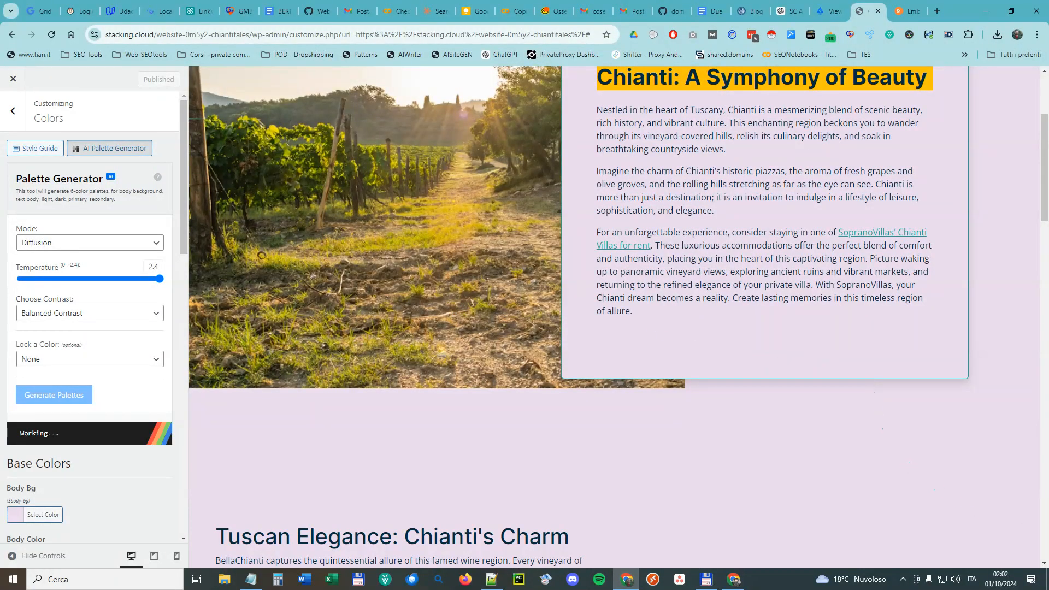
# Try the first generated palette and the olive-green palette with orange text on the home page preview
pyautogui.click(90, 140)
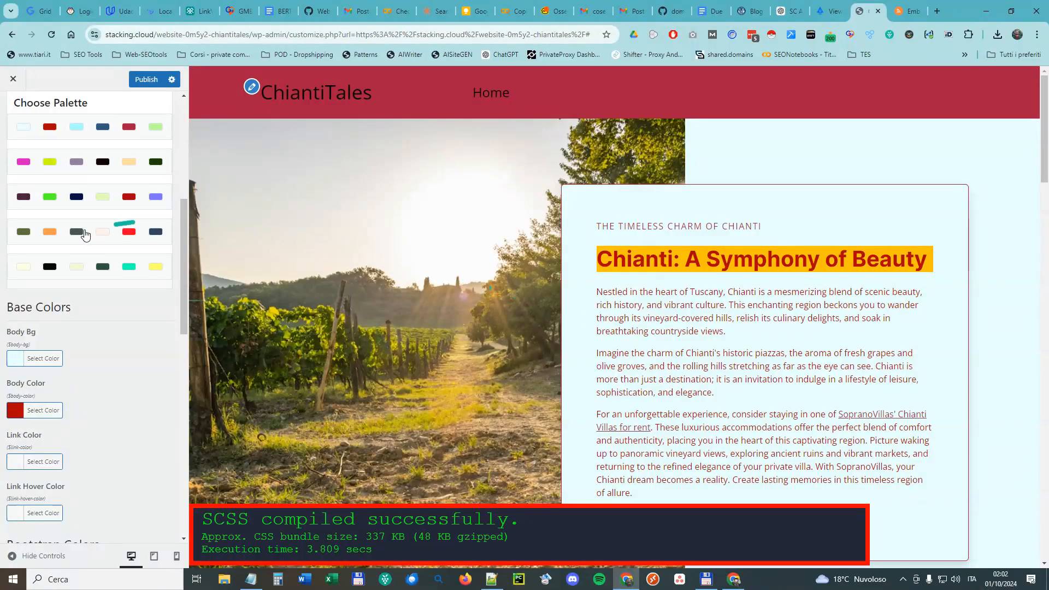
pyautogui.click(50, 231)
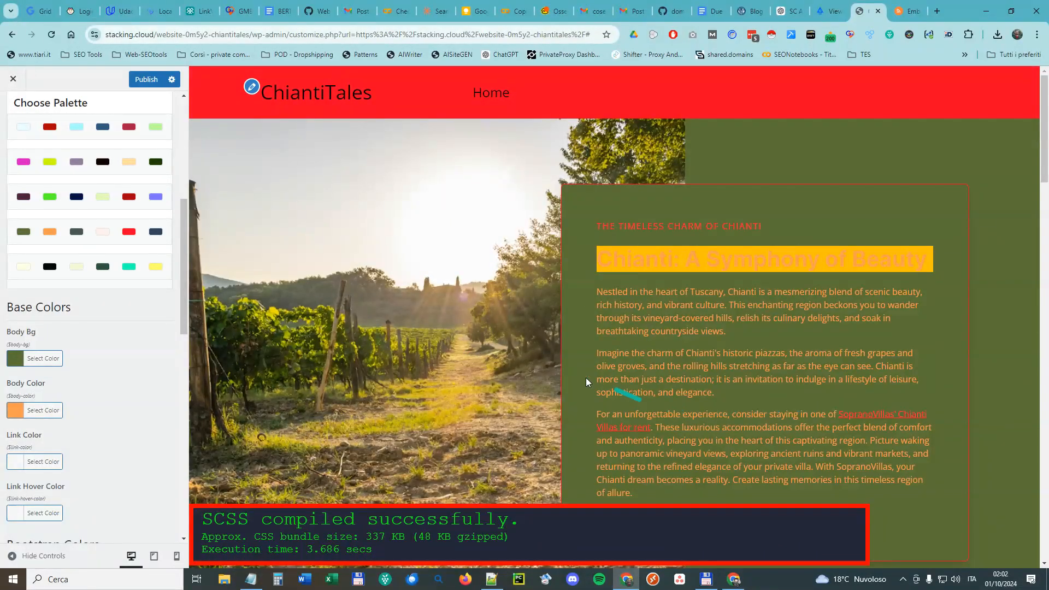
pyautogui.scroll(-7, 586, 382)
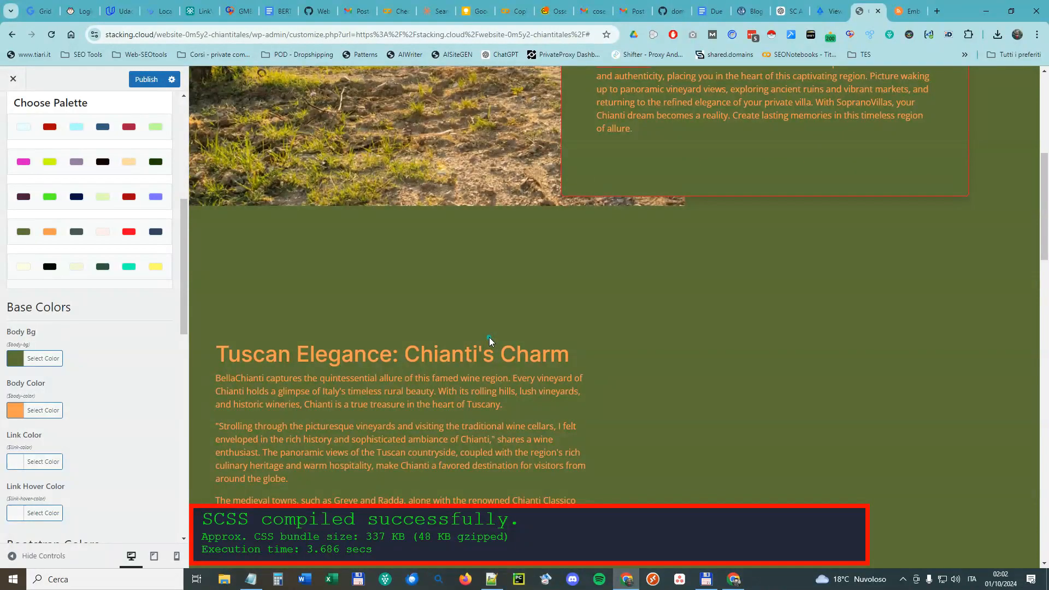
pyautogui.scroll(7, 490, 339)
# Apply the first generated palette, with light cyan background and dark red text, publish it and leave the site customization
pyautogui.click(105, 123)
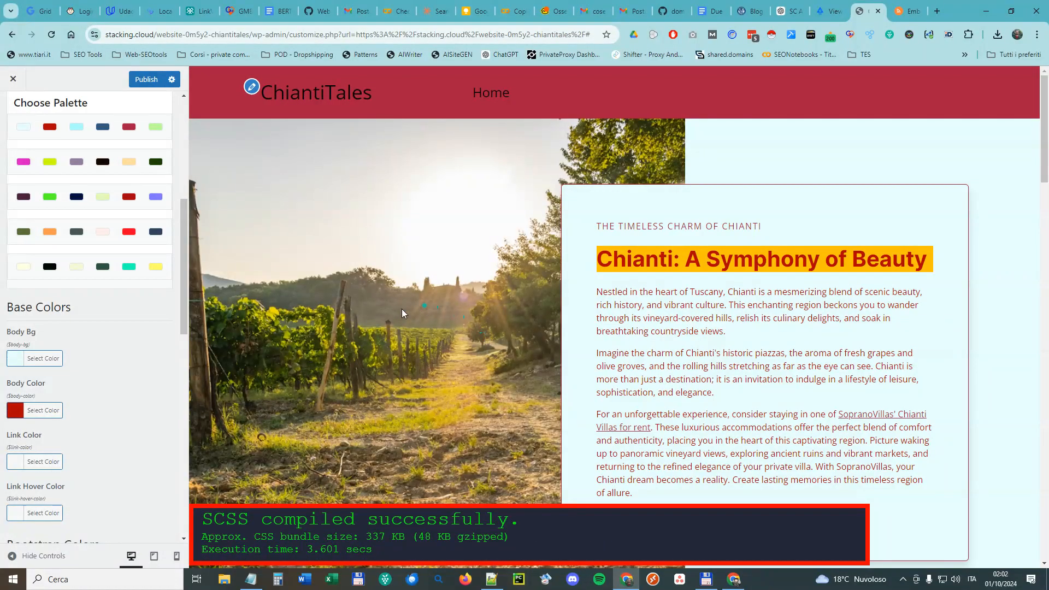
pyautogui.click(135, 78)
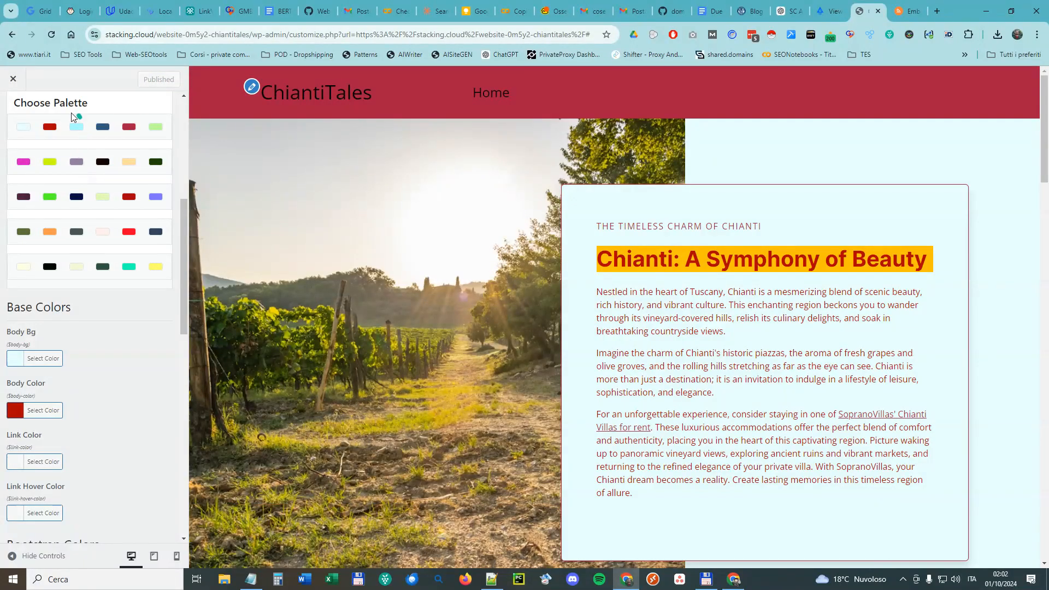
pyautogui.click(13, 79)
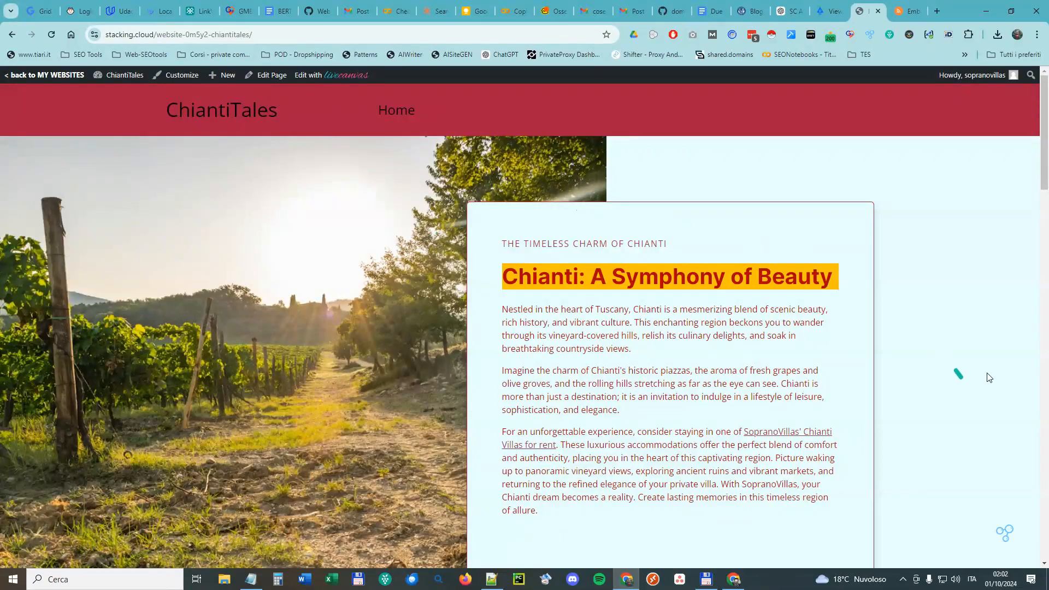
# Open the Where to Stay in Chianti article from the footer list and review it in the published colors
pyautogui.moveTo(1044, 167); pyautogui.dragTo(1007, 538)
pyautogui.click(560, 402)
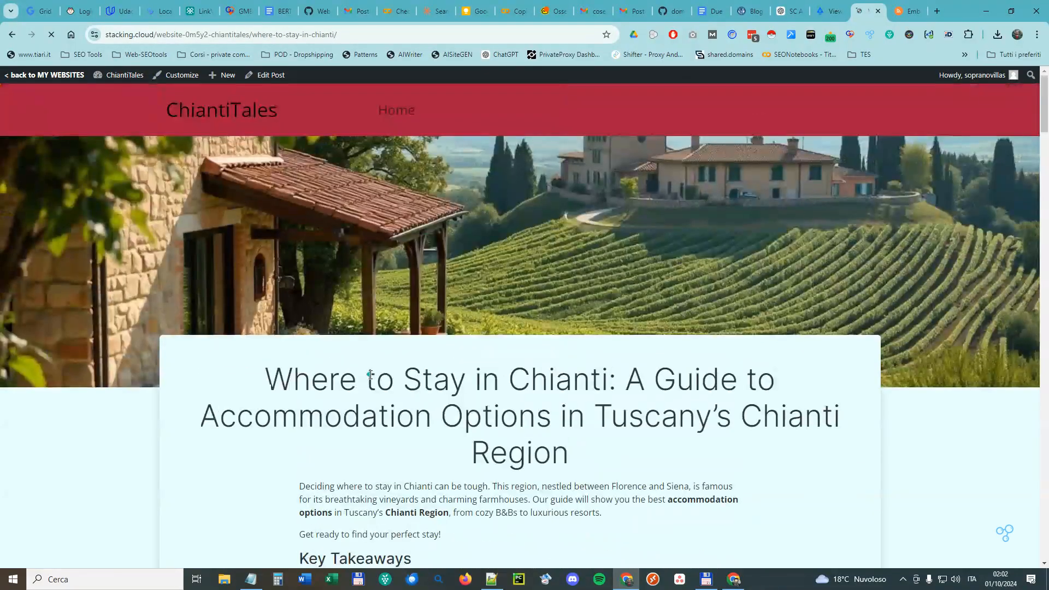
pyautogui.scroll(-15, 700, 421)
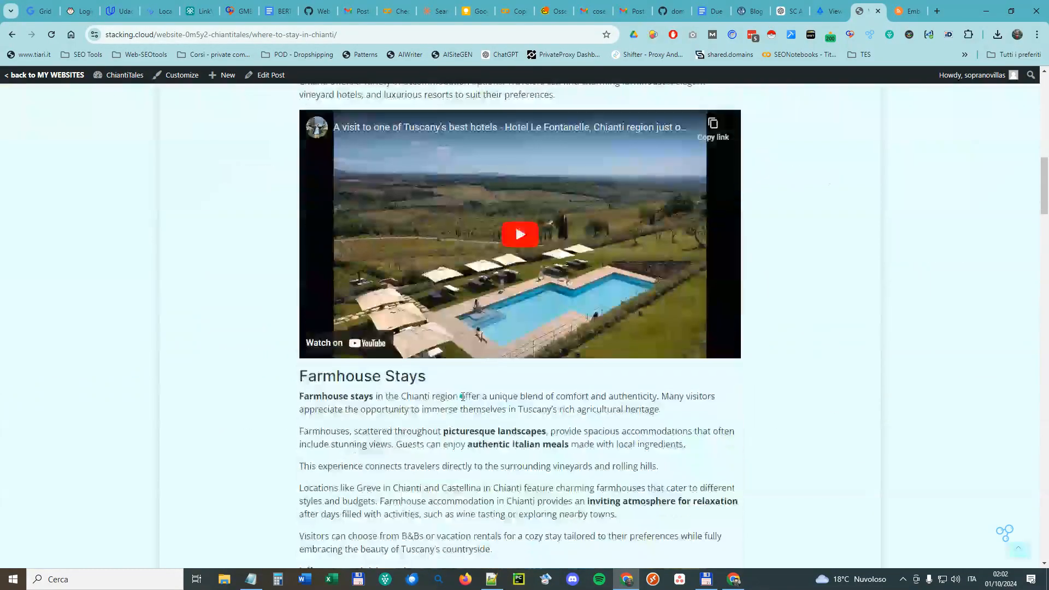
pyautogui.scroll(-15, 393, 321)
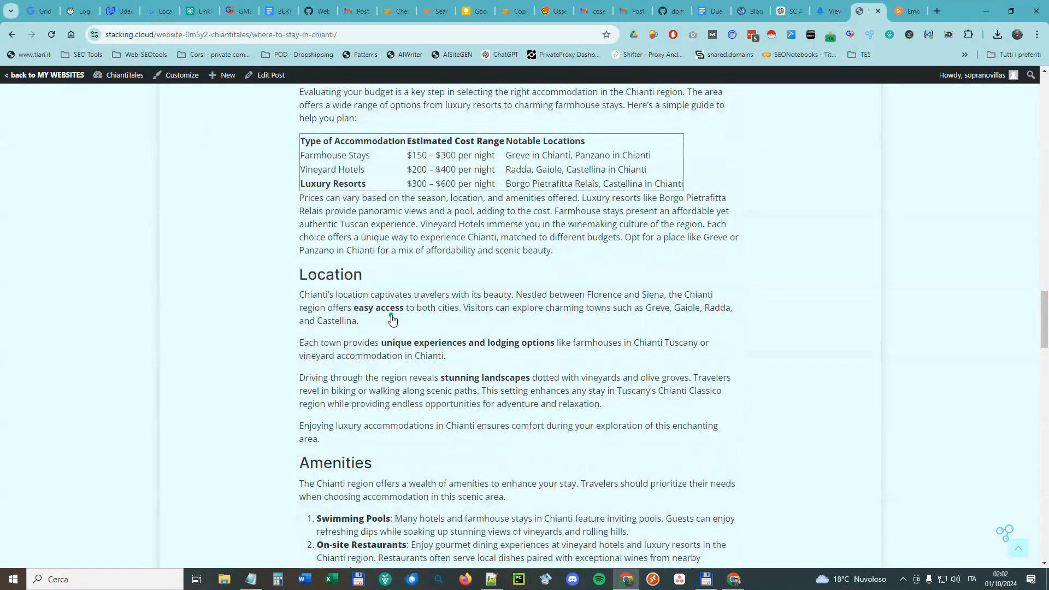
pyautogui.scroll(2, 391, 312)
pyautogui.scroll(-12, 403, 276)
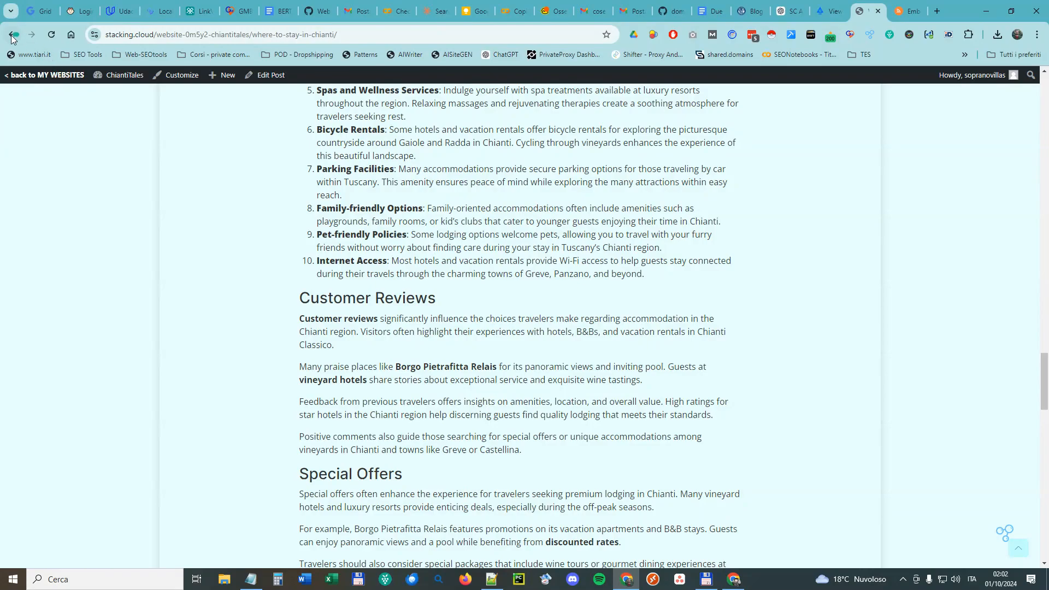
pyautogui.scroll(-15, 585, 432)
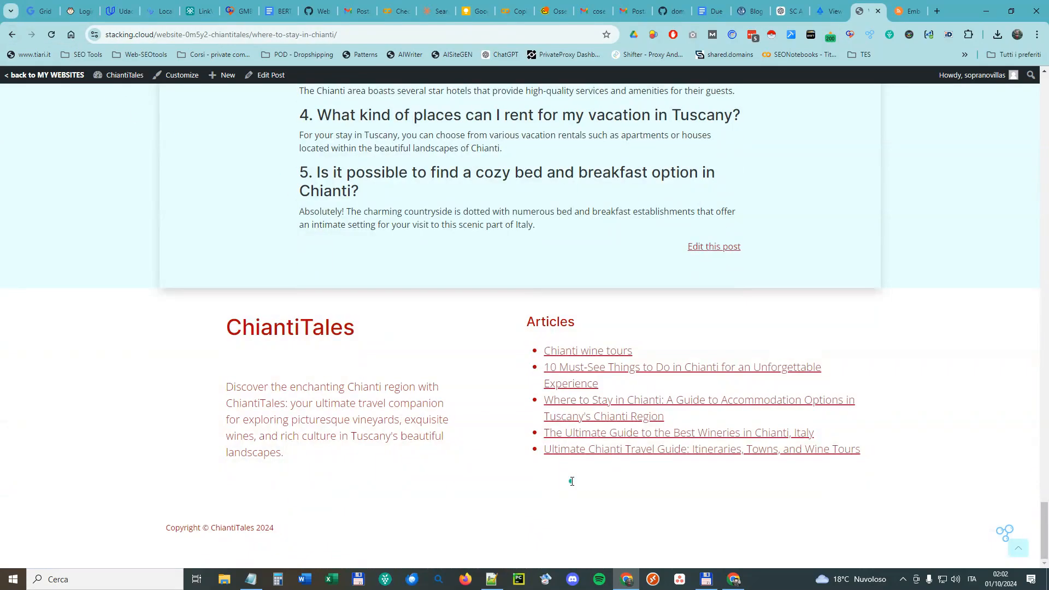
# Open the Ultimate Chianti Travel Guide article from the footer list and review its embedded videos and content
pyautogui.click(583, 449)
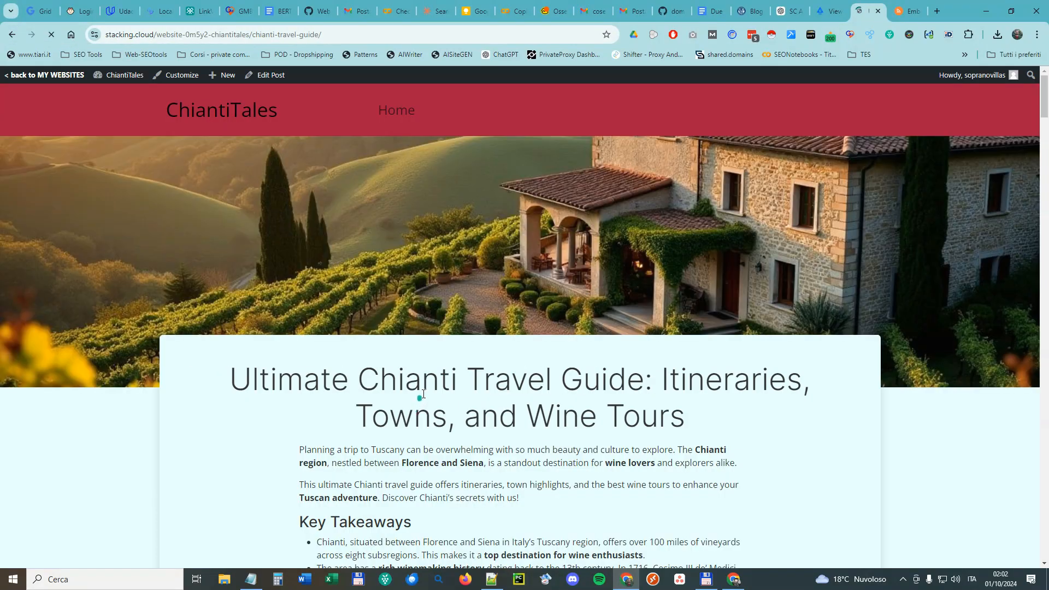
pyautogui.scroll(-20, 601, 351)
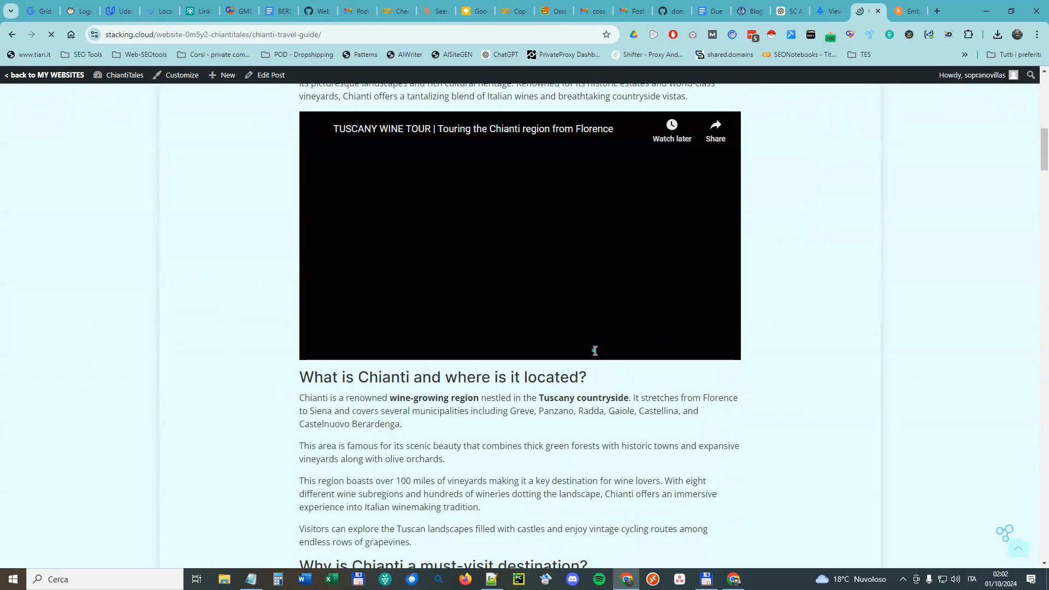
pyautogui.scroll(-15, 596, 350)
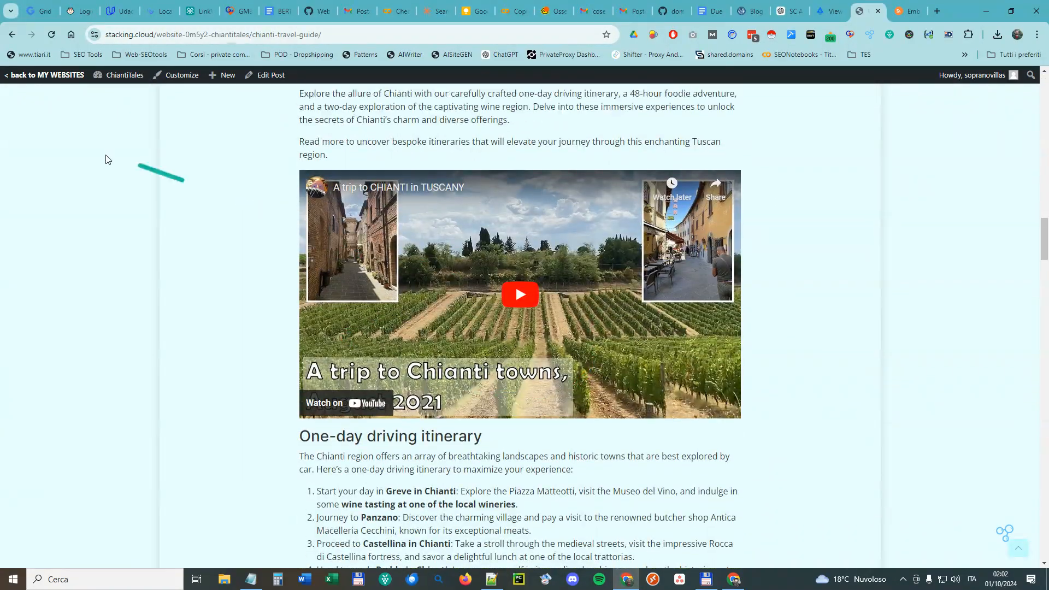
pyautogui.scroll(15, 796, 223)
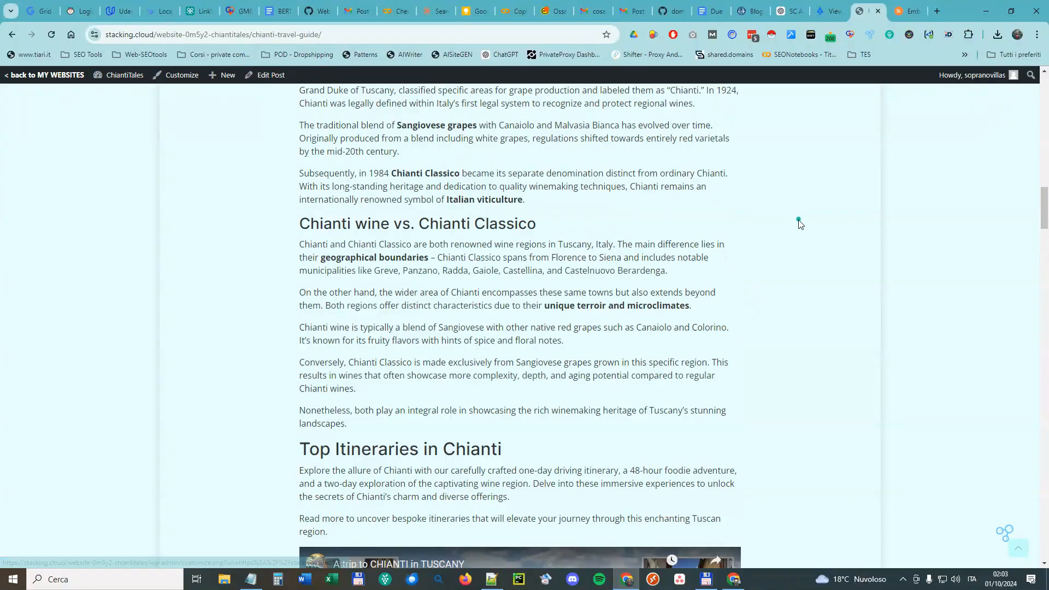
pyautogui.scroll(20, 266, 217)
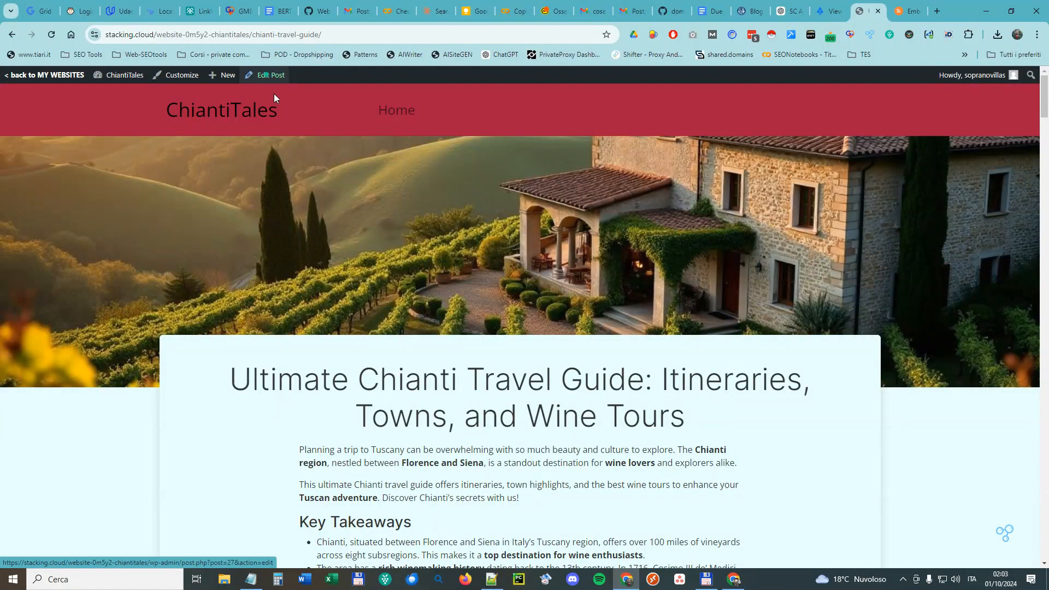
# Return to the websites list, update the ChiantiTales thumbnail and deploy ChiantiTales to the cloud
pyautogui.click(43, 79)
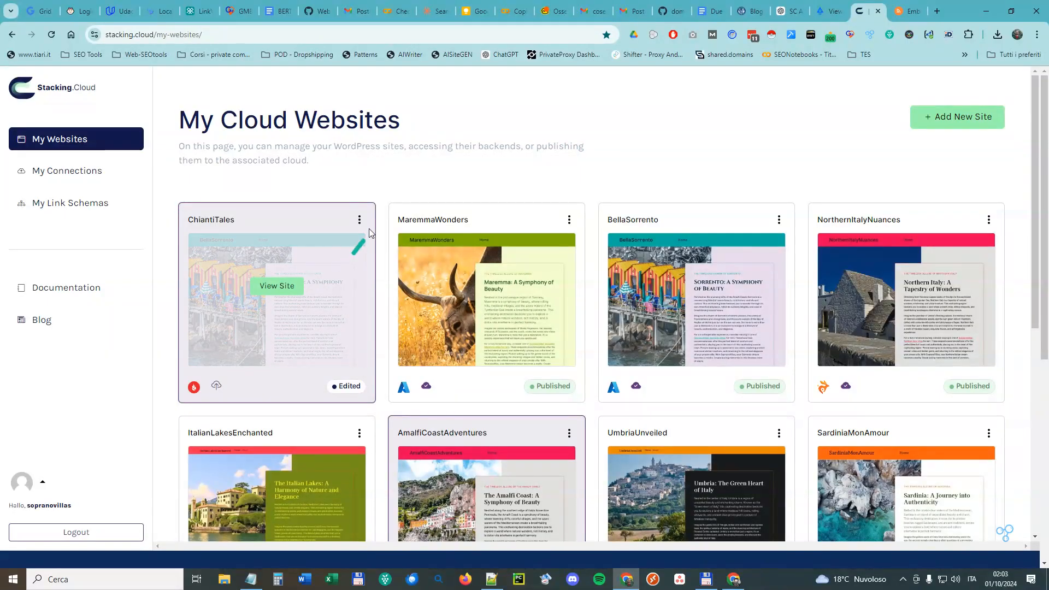
pyautogui.moveTo(254, 223)
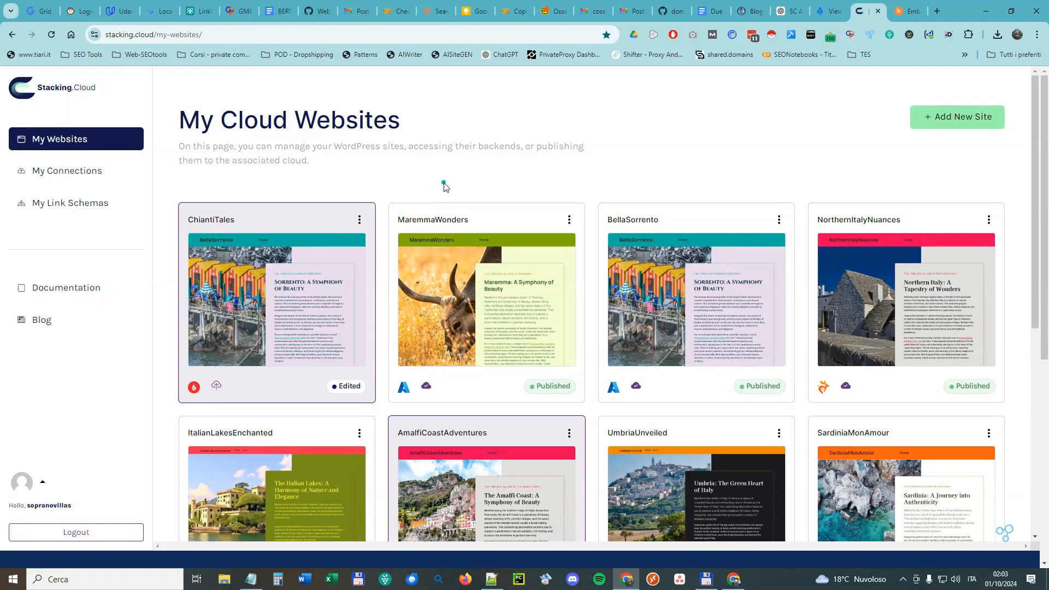
pyautogui.click(361, 225)
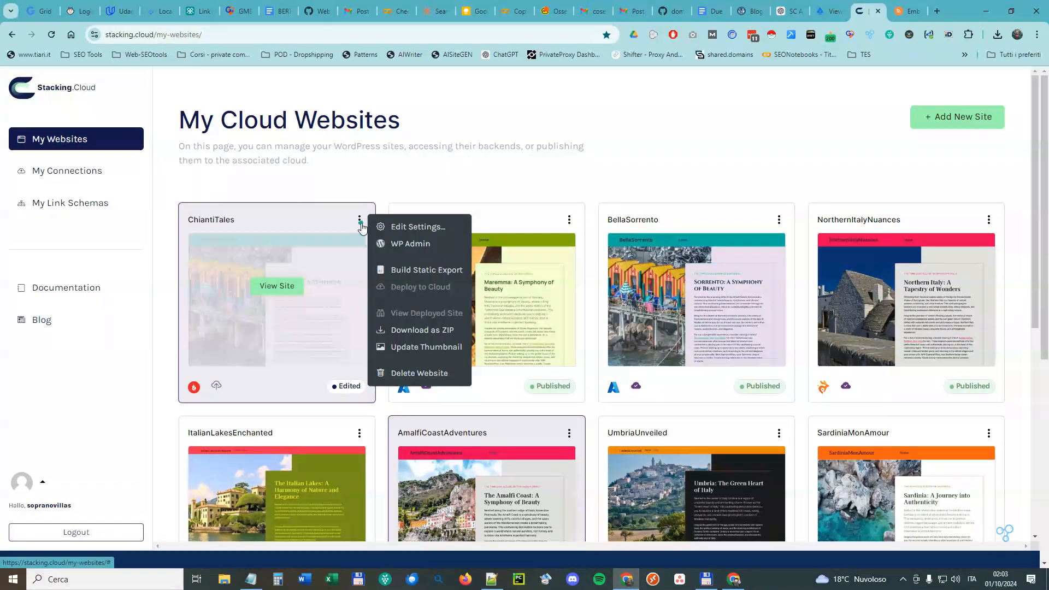
pyautogui.click(424, 352)
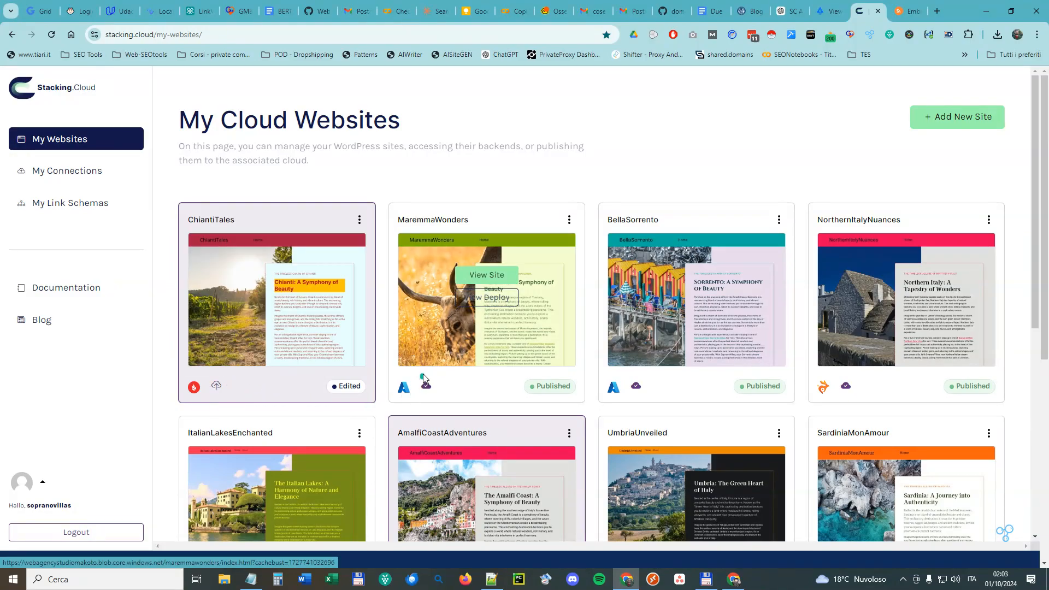
pyautogui.click(216, 388)
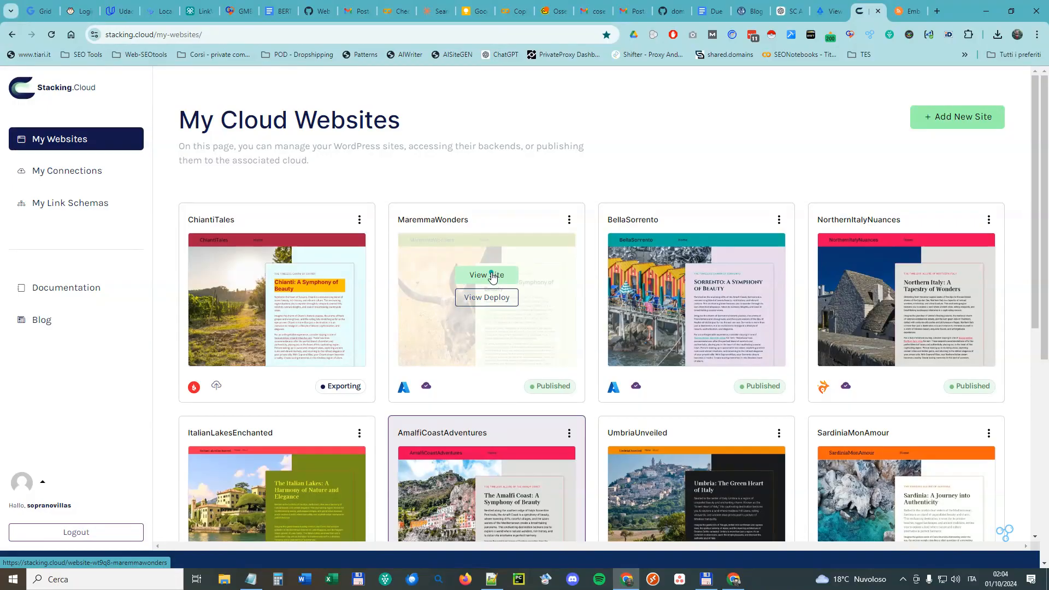
# Open MaremmaWonders in a new tab, add an extra period after "in perfect harmony." with LiveCanvas, save, and redeploy the site
pyautogui.rightClick(492, 277)
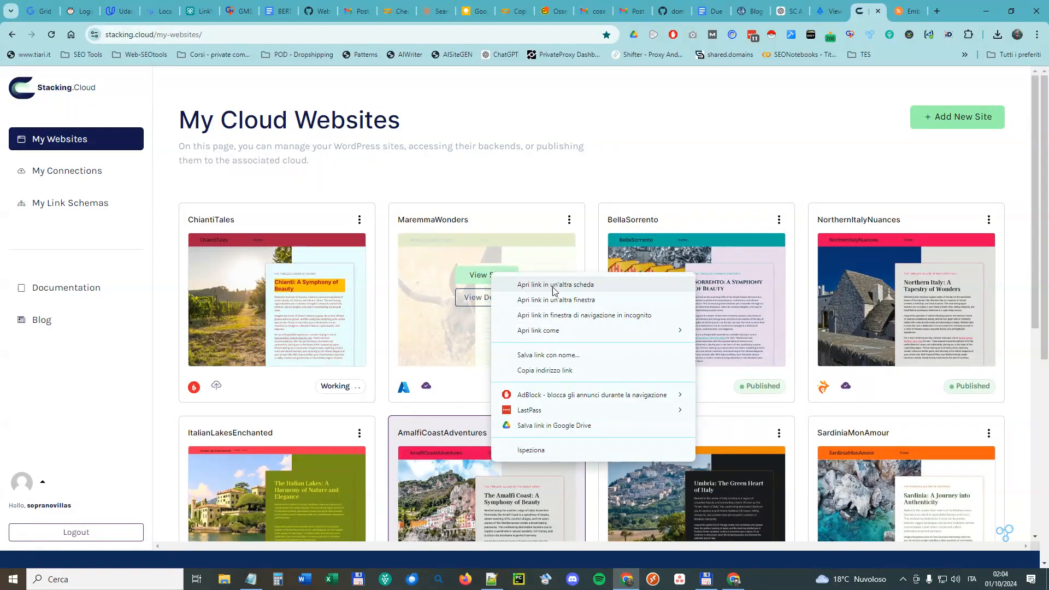
pyautogui.click(601, 285)
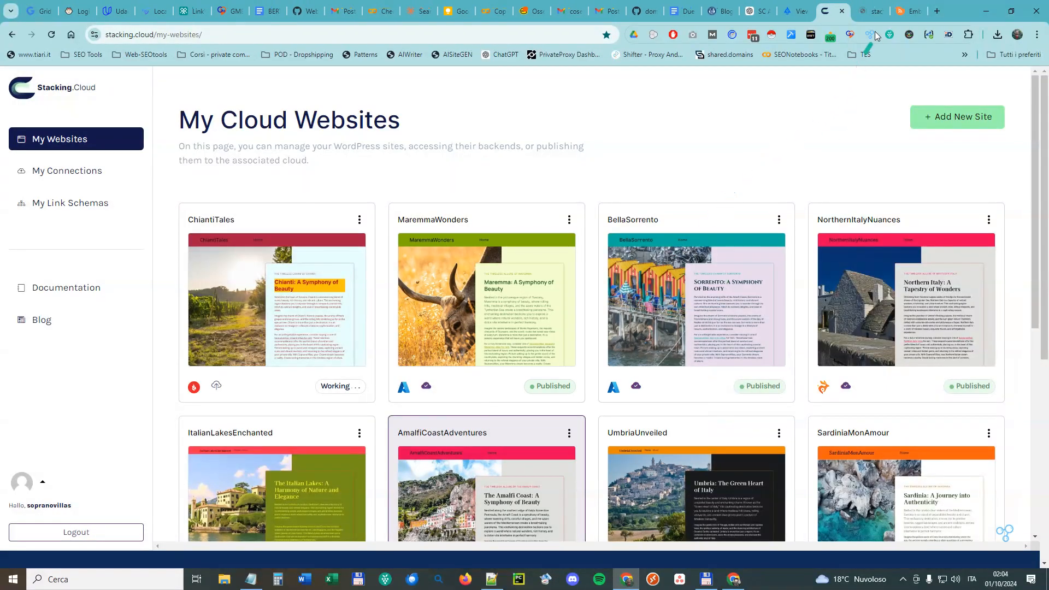
pyautogui.click(873, 11)
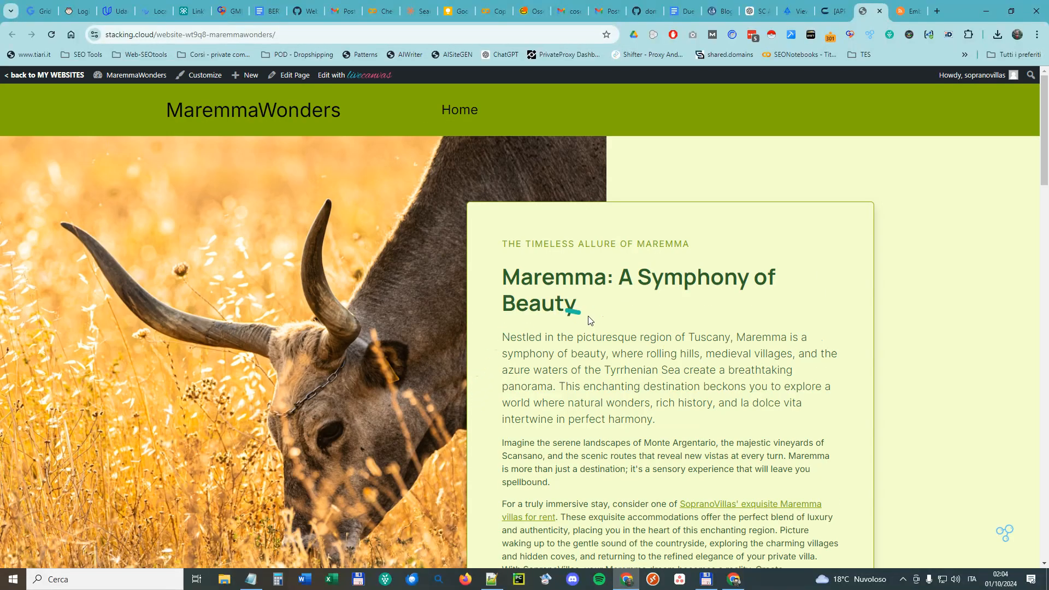
pyautogui.click(358, 83)
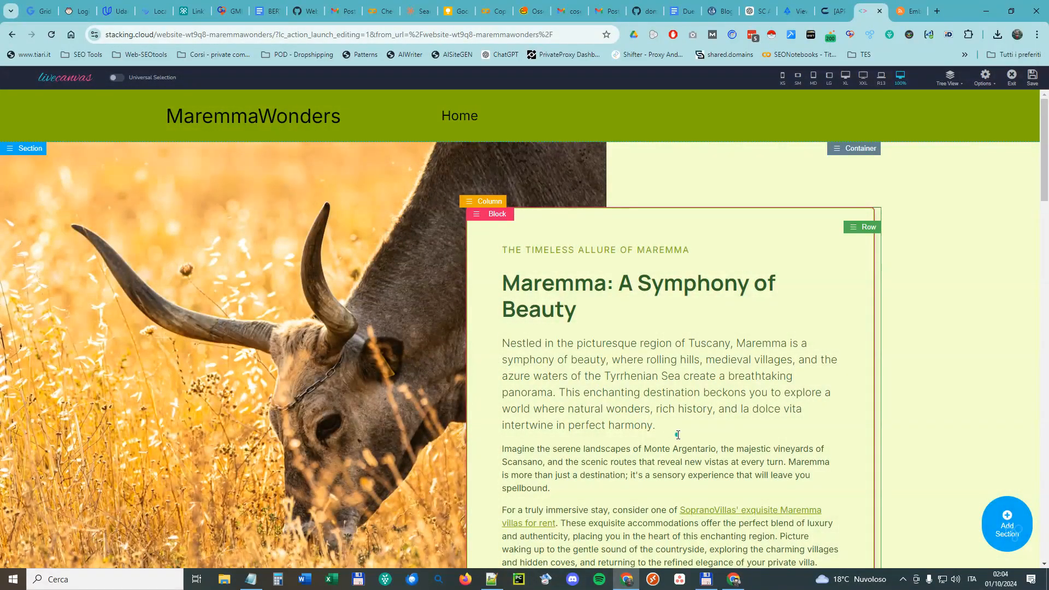
pyautogui.click(678, 435)
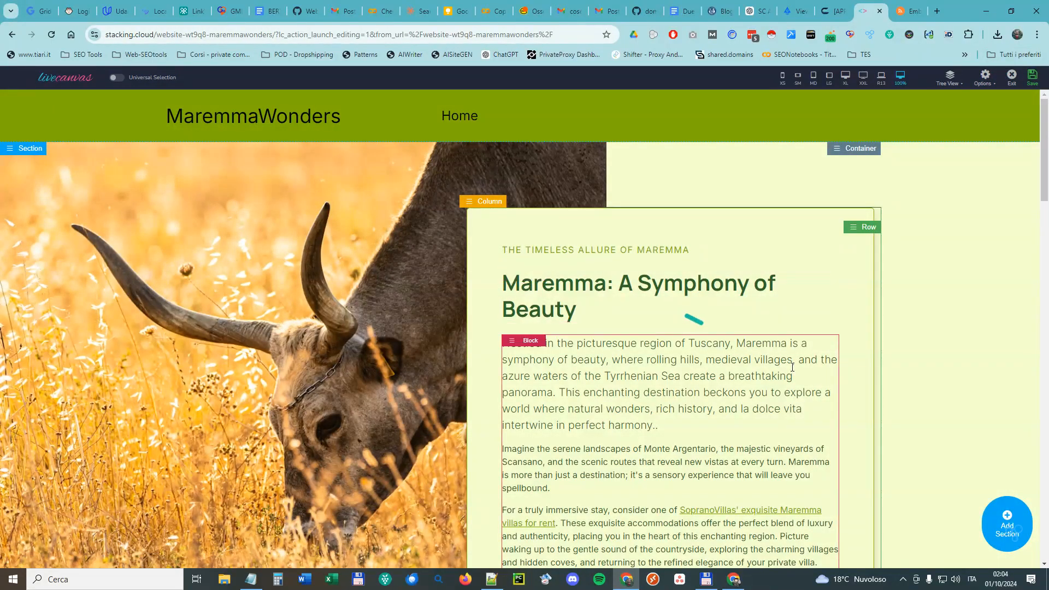
pyautogui.click(1011, 80)
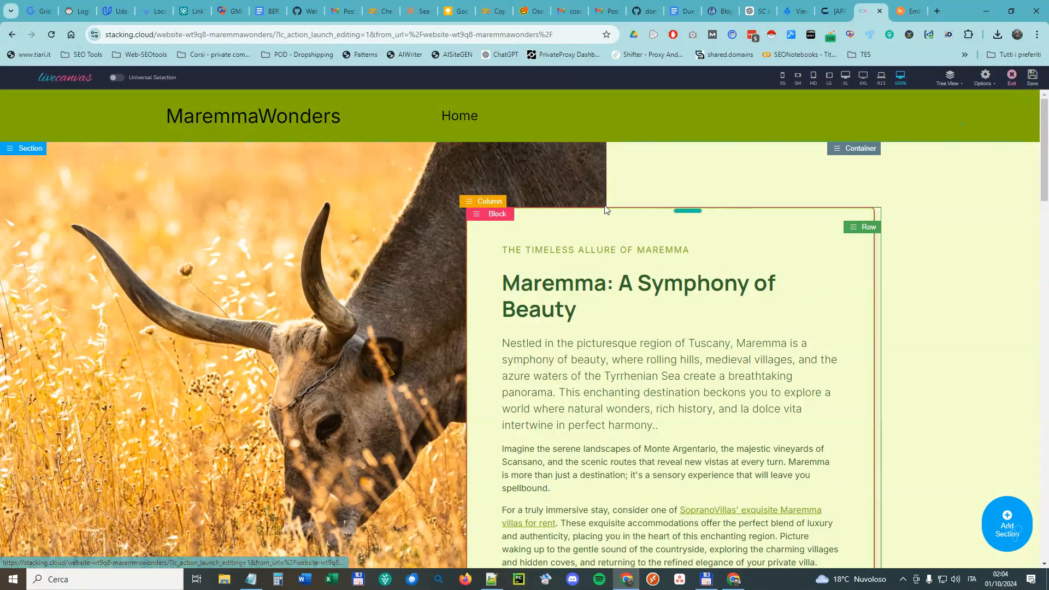
pyautogui.click(54, 75)
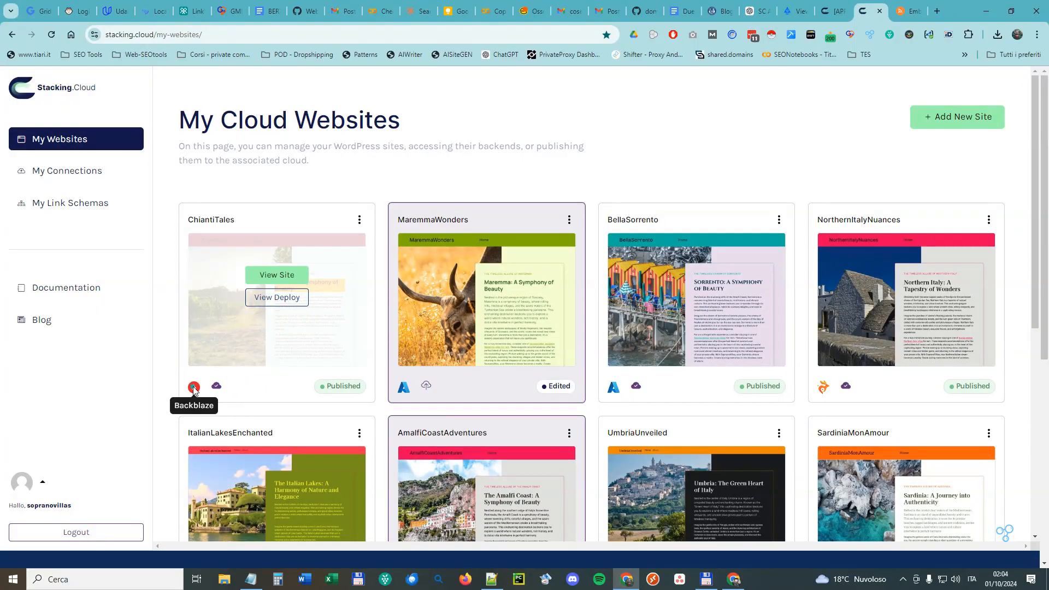
pyautogui.click(427, 385)
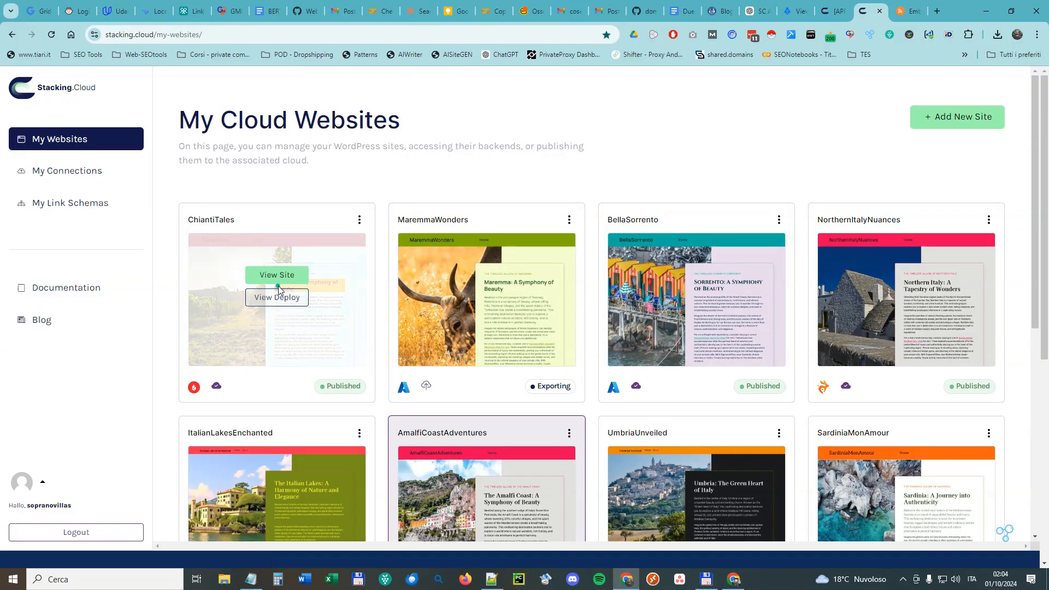
# View the deployed ChiantiTales site and reload it with the cachebust parameter removed from its URL
pyautogui.click(281, 297)
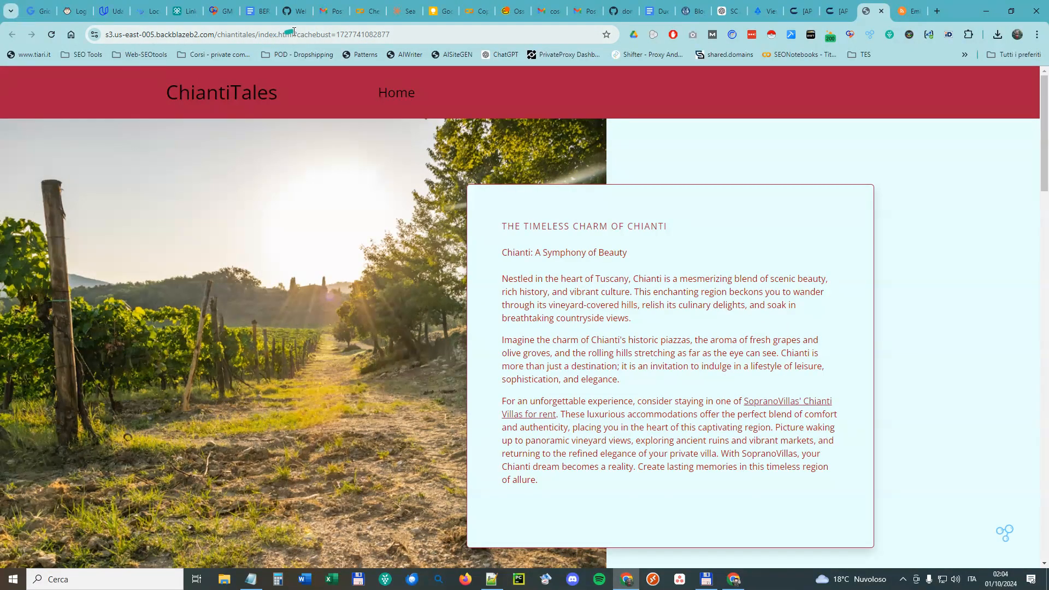
pyautogui.moveTo(293, 34); pyautogui.dragTo(496, 12)
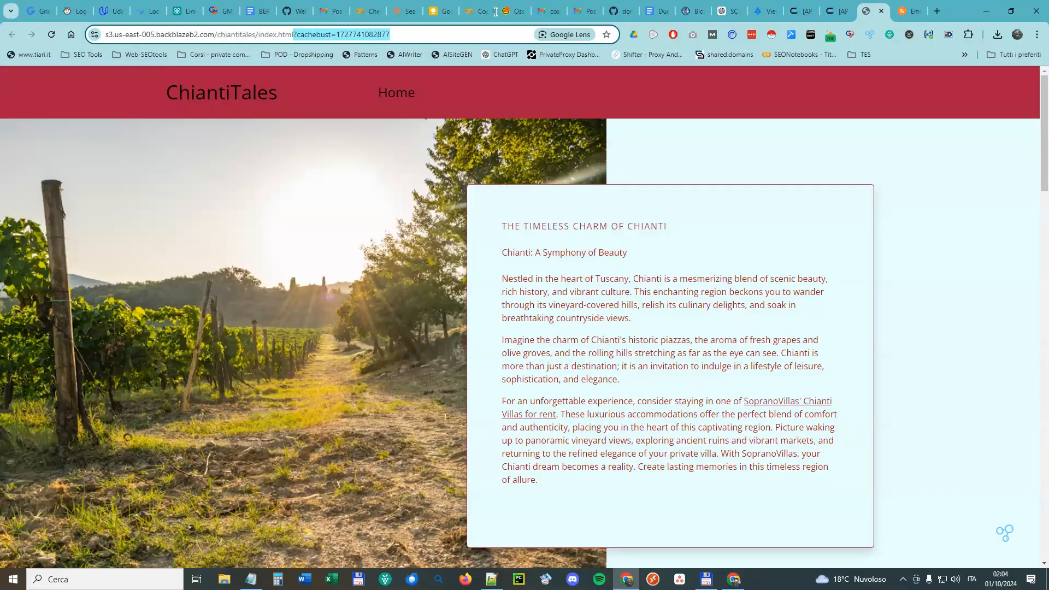
pyautogui.press('BackSpace')
pyautogui.press('Return')
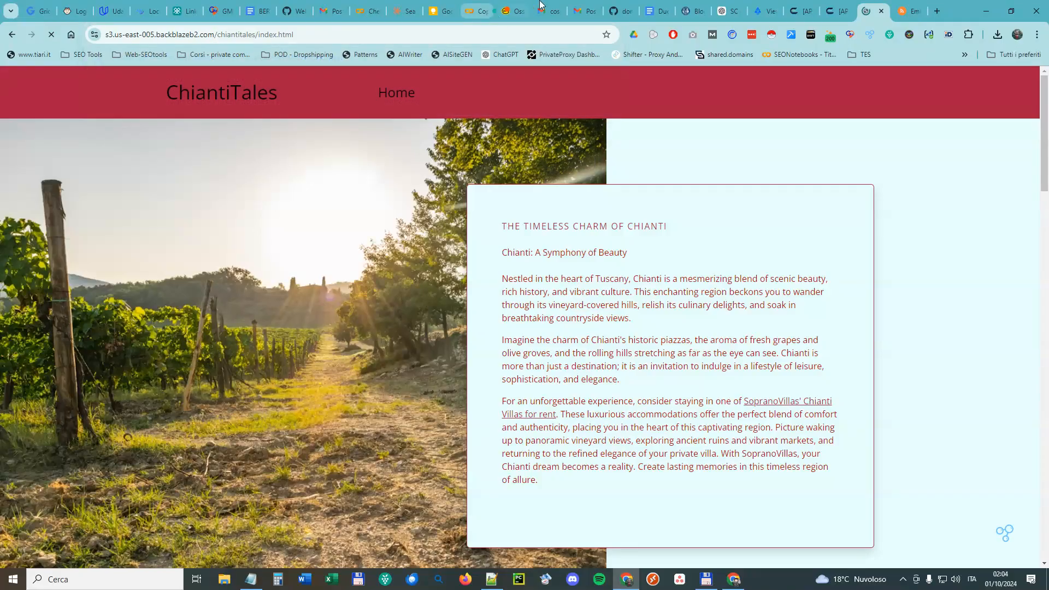
# Review the deployed home page down to its footer and open the Where to Stay in Chianti article
pyautogui.scroll(-13, 481, 246)
pyautogui.scroll(-15, 480, 249)
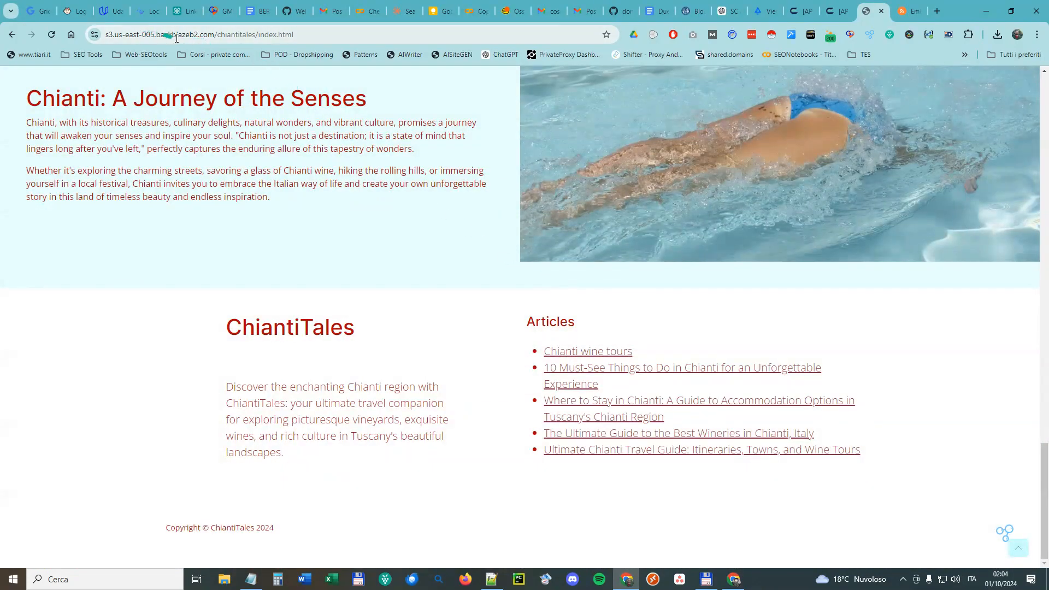
pyautogui.click(586, 418)
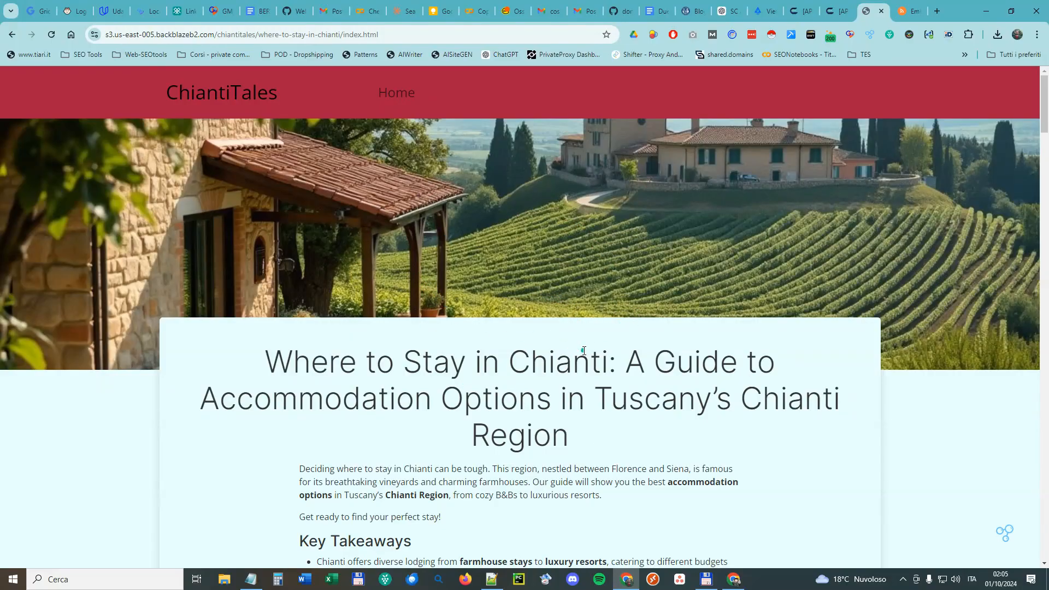
pyautogui.scroll(-2, 584, 351)
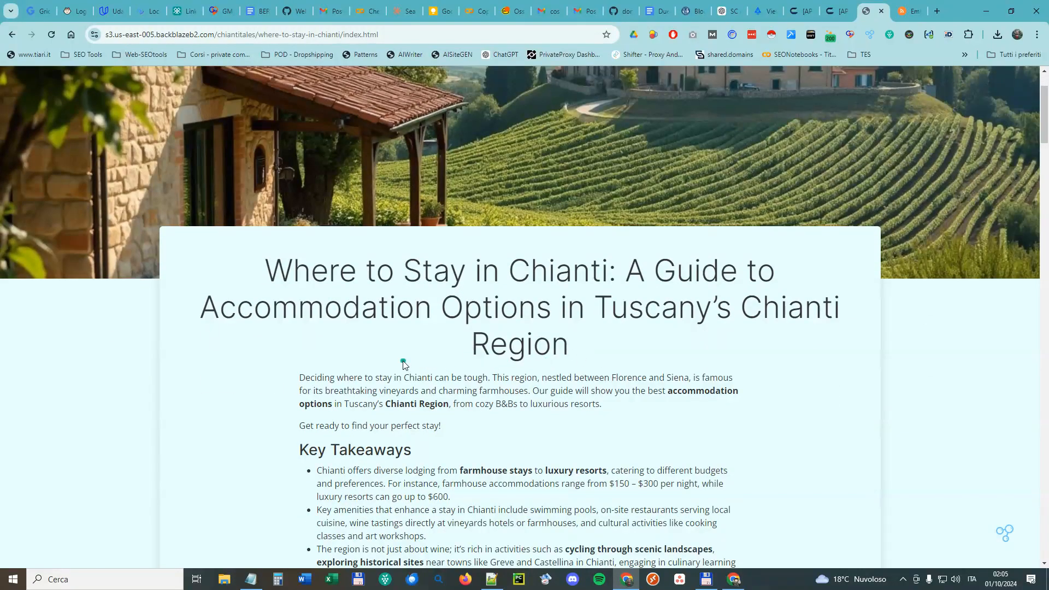
# Review the deployed Where to Stay in Chianti article, return to the ChiantiTales home page and check it down to the footer
pyautogui.scroll(2, 405, 364)
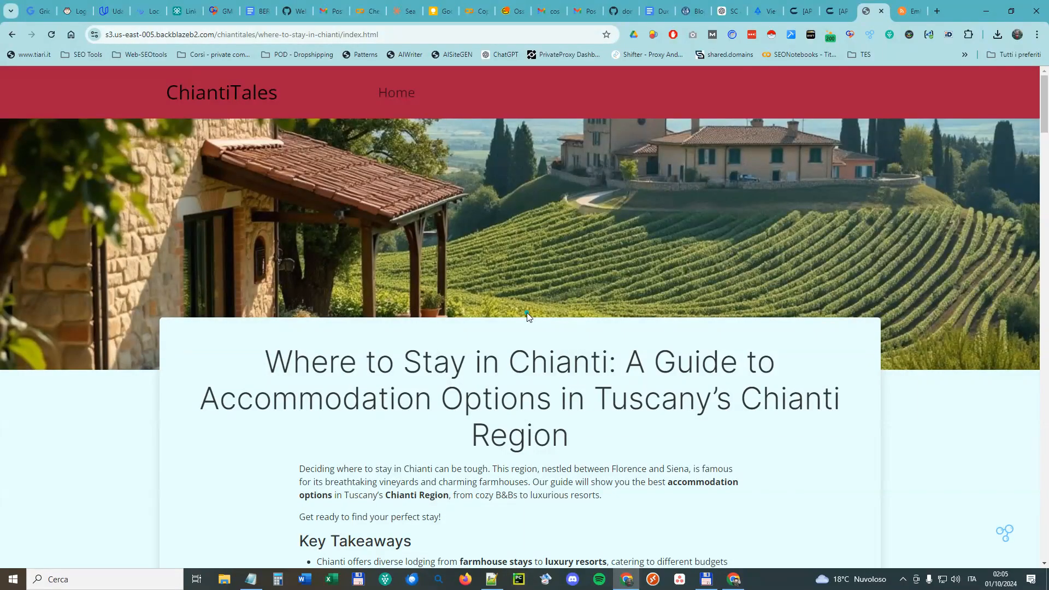
pyautogui.scroll(-3, 527, 313)
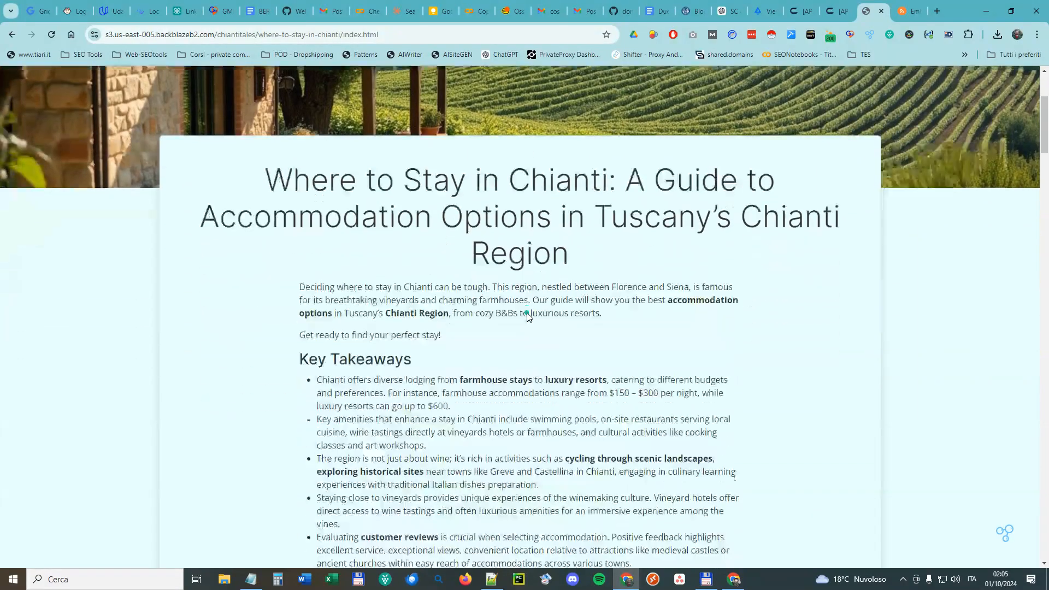
pyautogui.scroll(3, 527, 312)
pyautogui.click(222, 94)
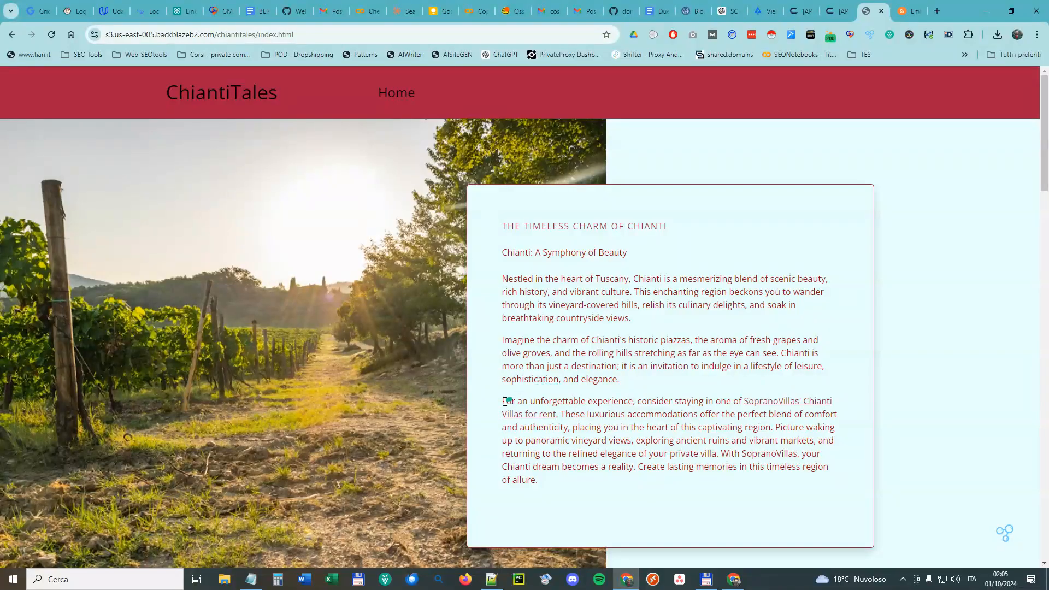
pyautogui.scroll(-20, 668, 387)
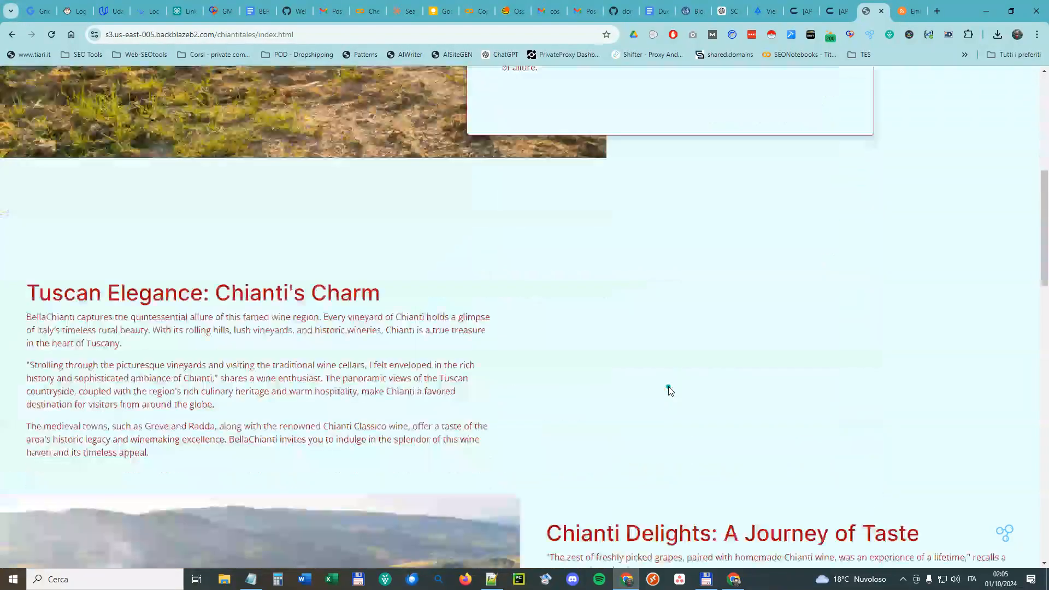
pyautogui.scroll(-7, 669, 390)
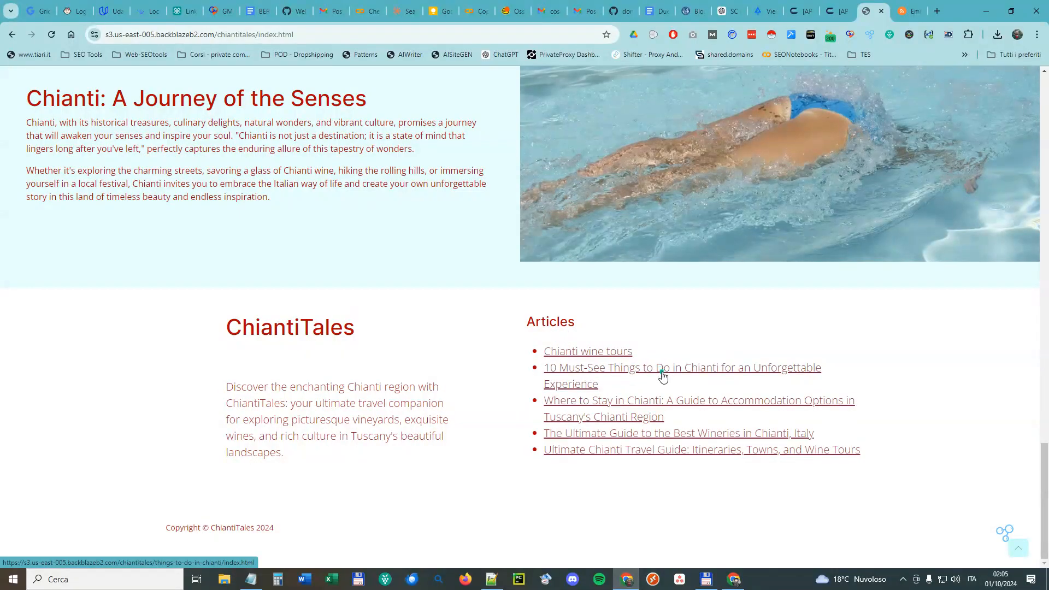
pyautogui.scroll(10, 725, 366)
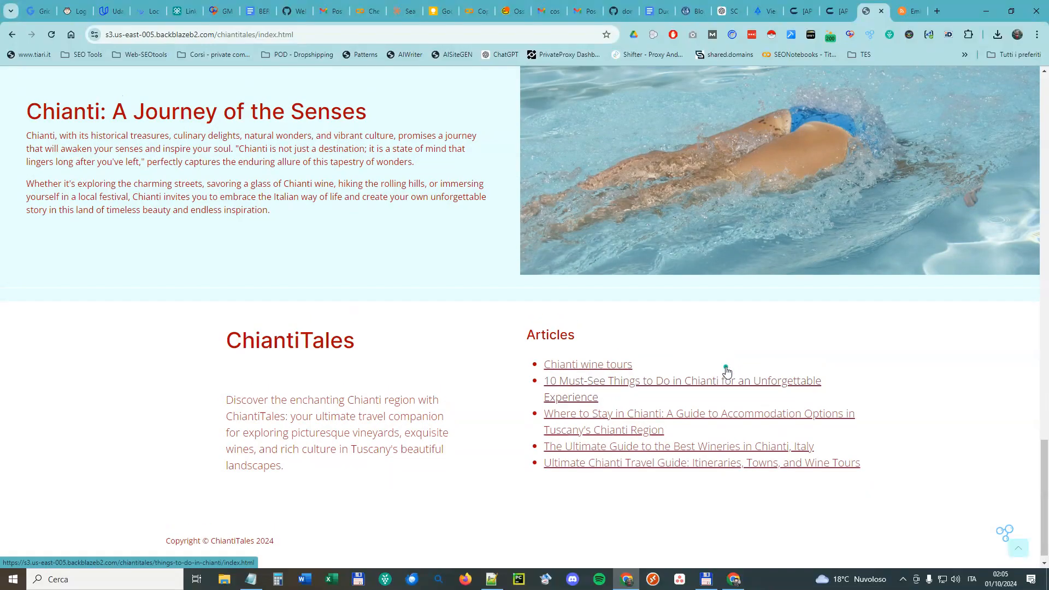
pyautogui.scroll(10, 725, 370)
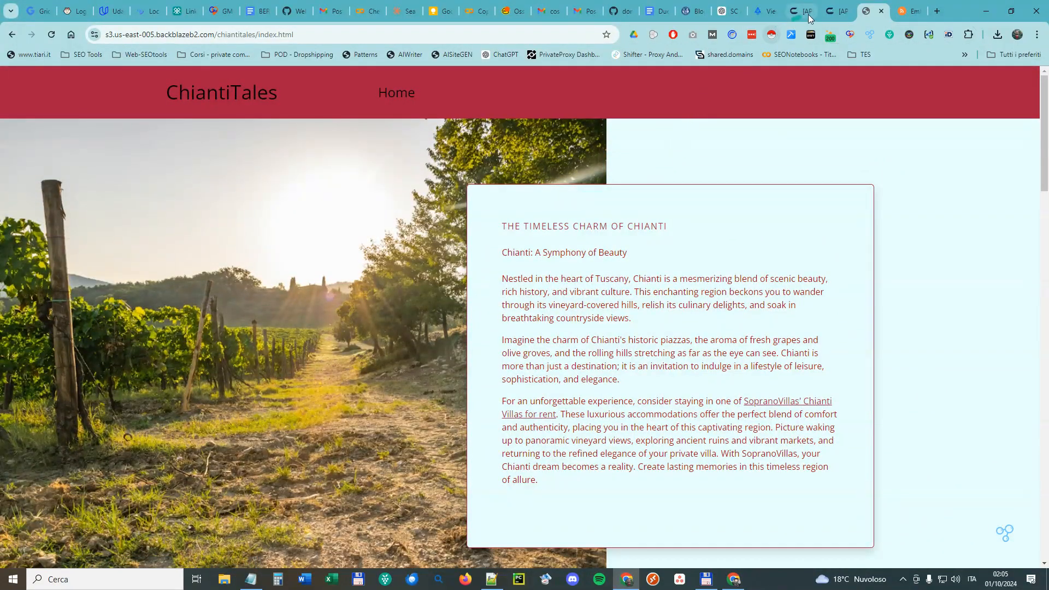
# Return to the websites list, view the ChiantiTales site and open its current page for editing with LiveCanvas
pyautogui.click(838, 10)
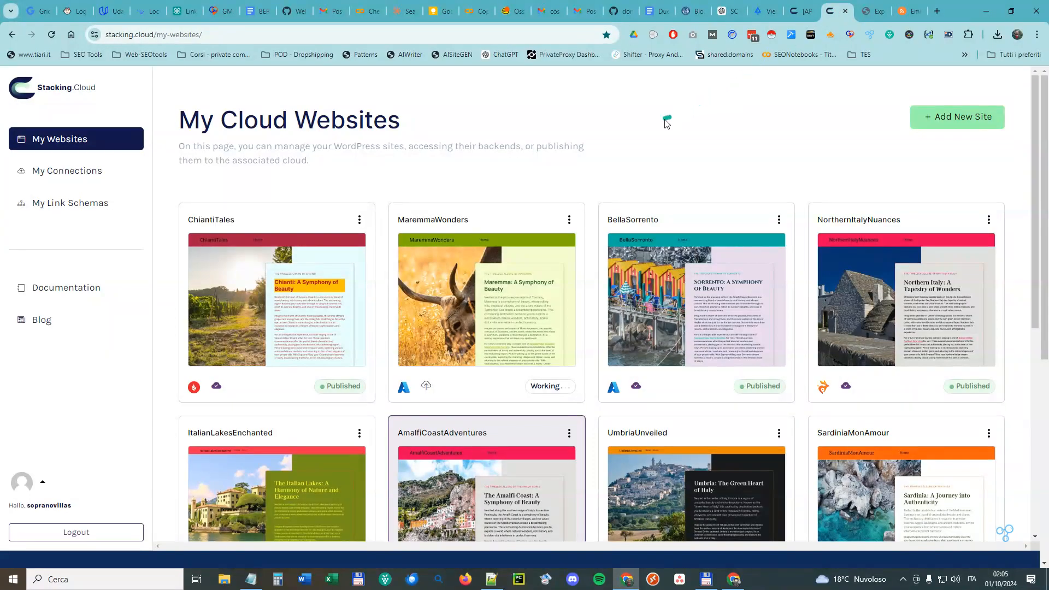
pyautogui.moveTo(365, 240)
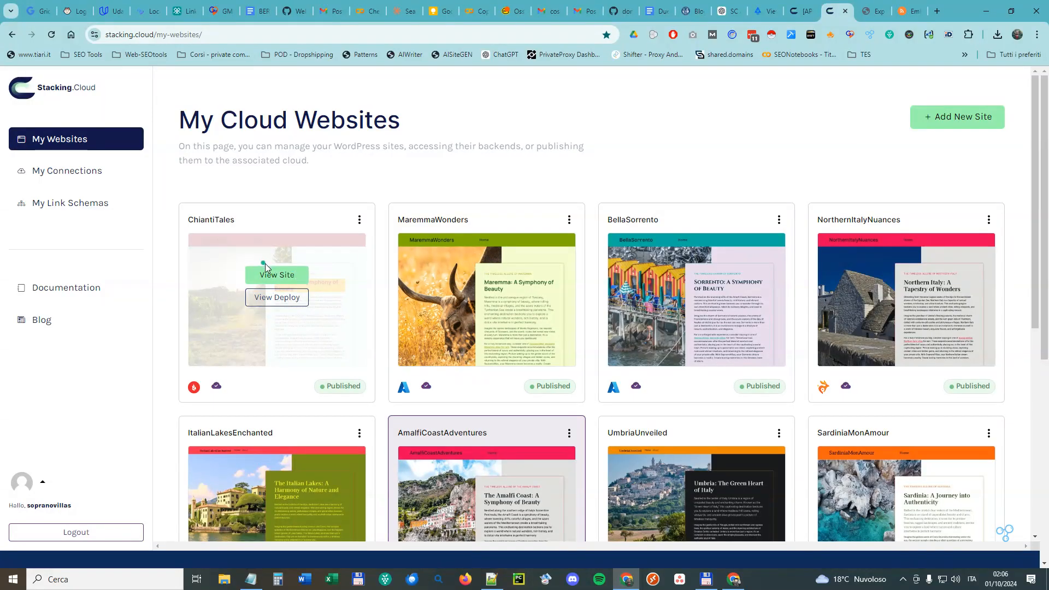
pyautogui.click(285, 276)
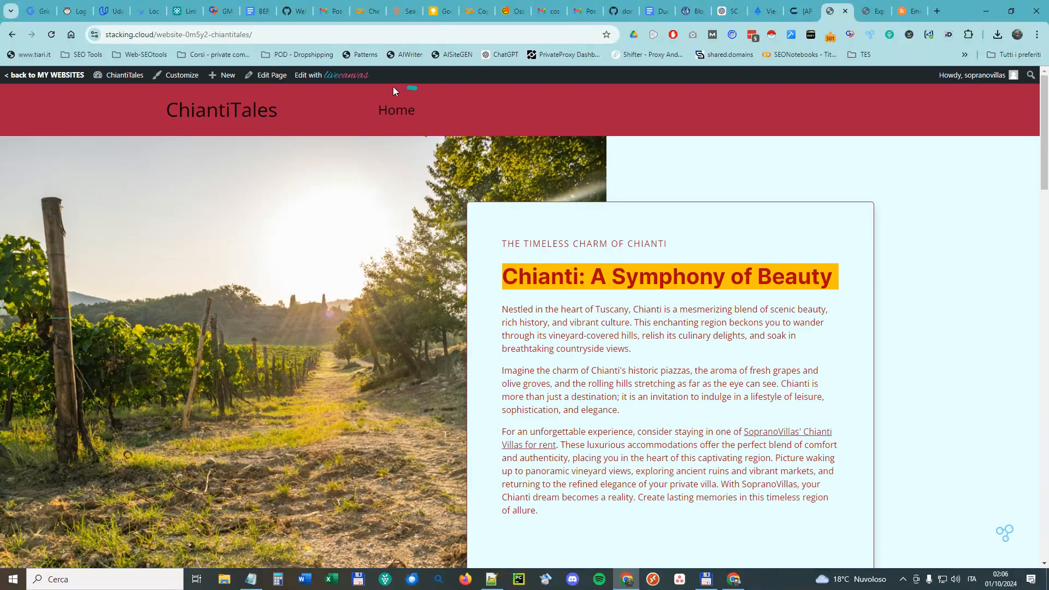
pyautogui.moveTo(332, 77)
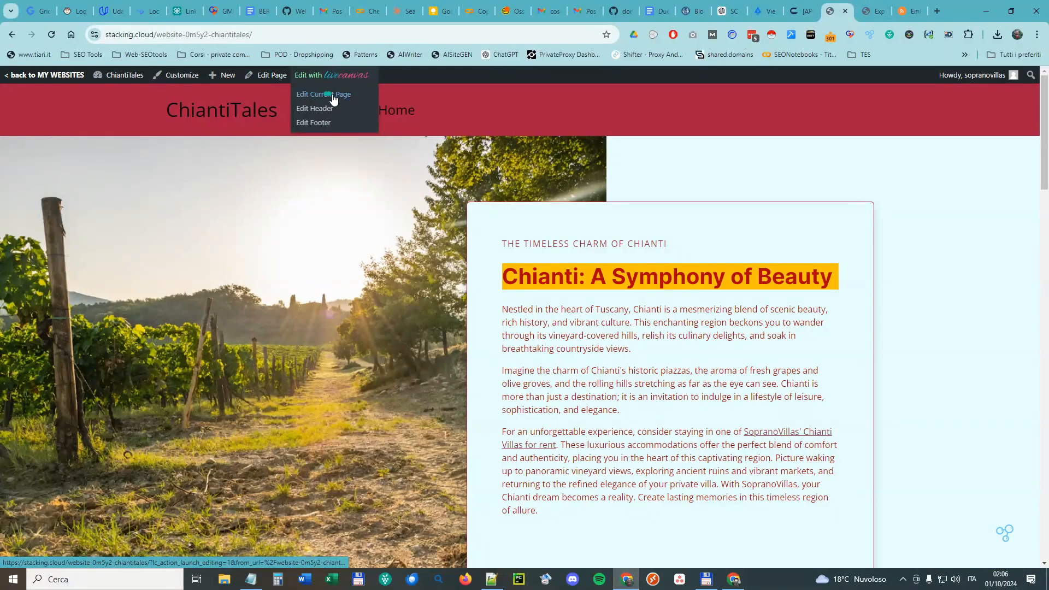
pyautogui.click(335, 96)
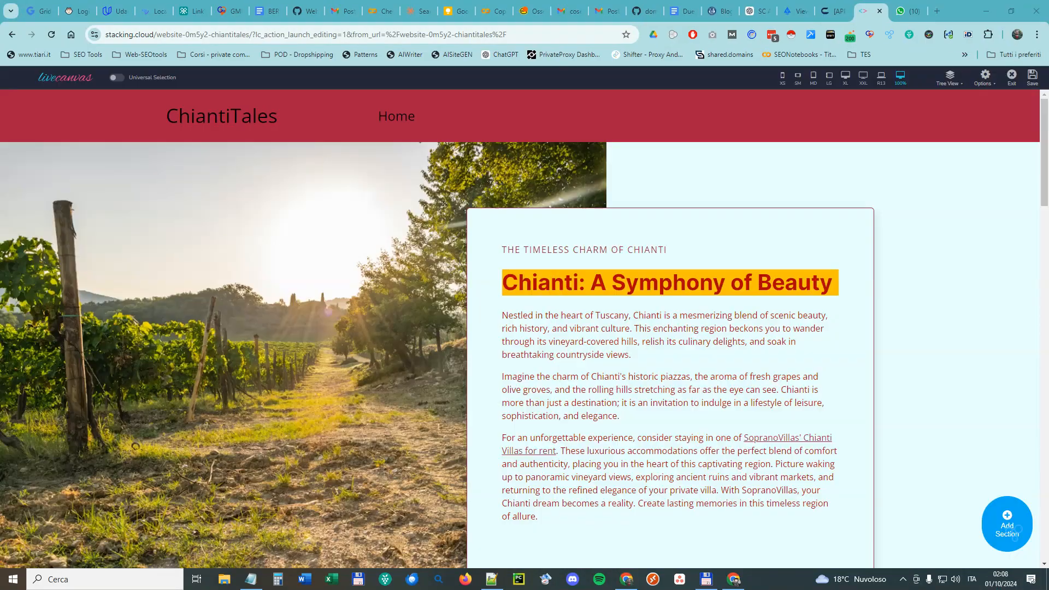
# Add a new section above the page footer using the readymade RSS layout from the Iframes group
pyautogui.scroll(-20, 278, 369)
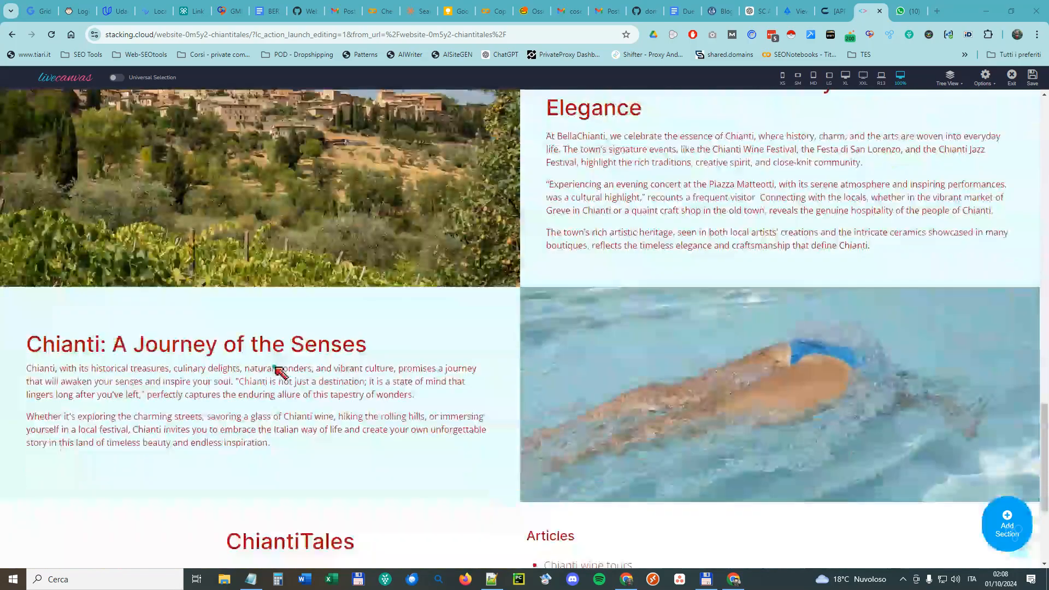
pyautogui.scroll(-4, 278, 369)
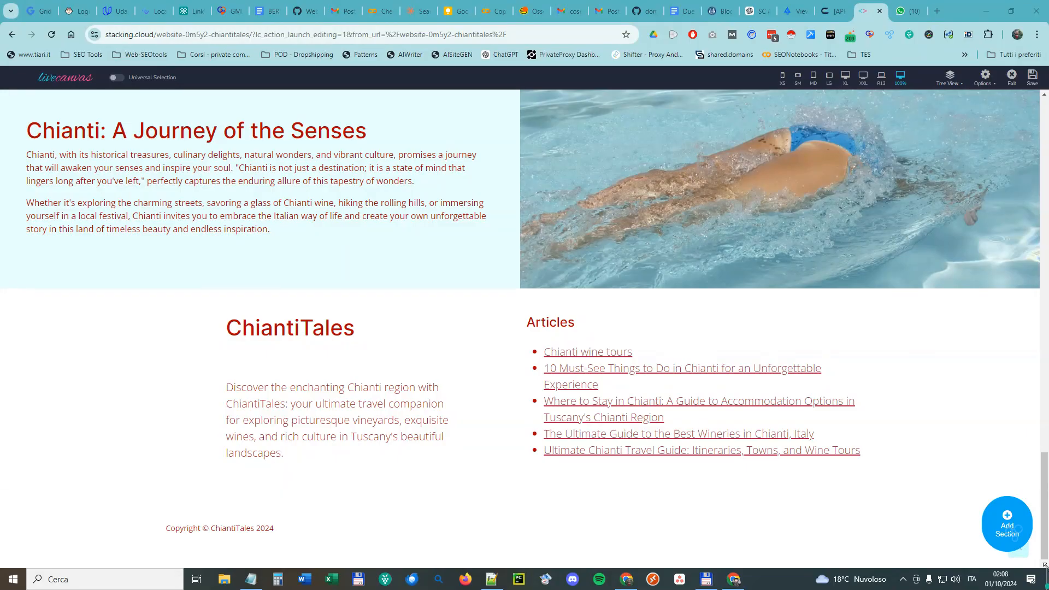
pyautogui.click(1003, 517)
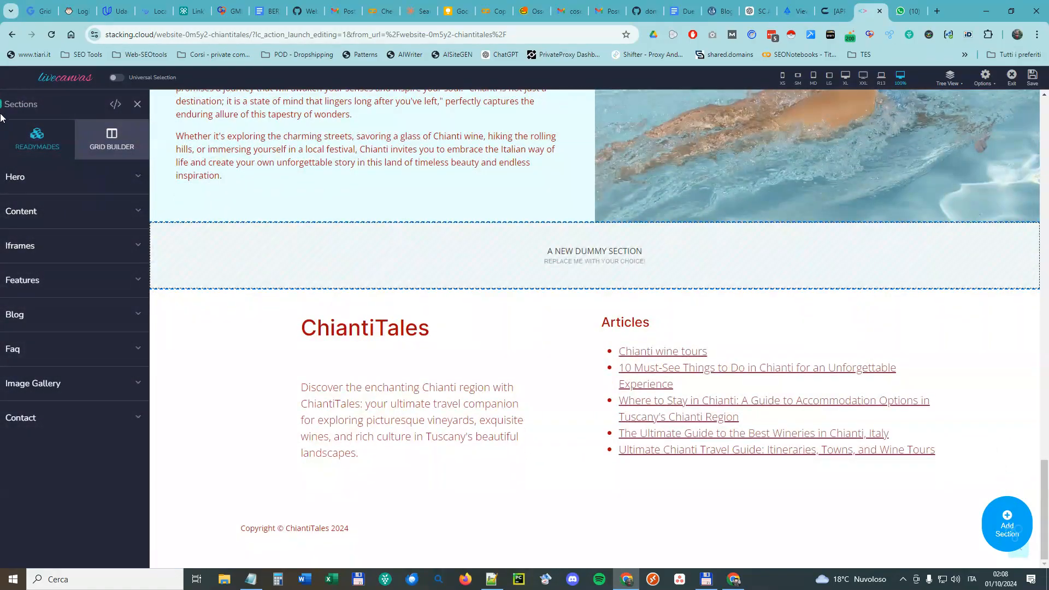
pyautogui.click(47, 253)
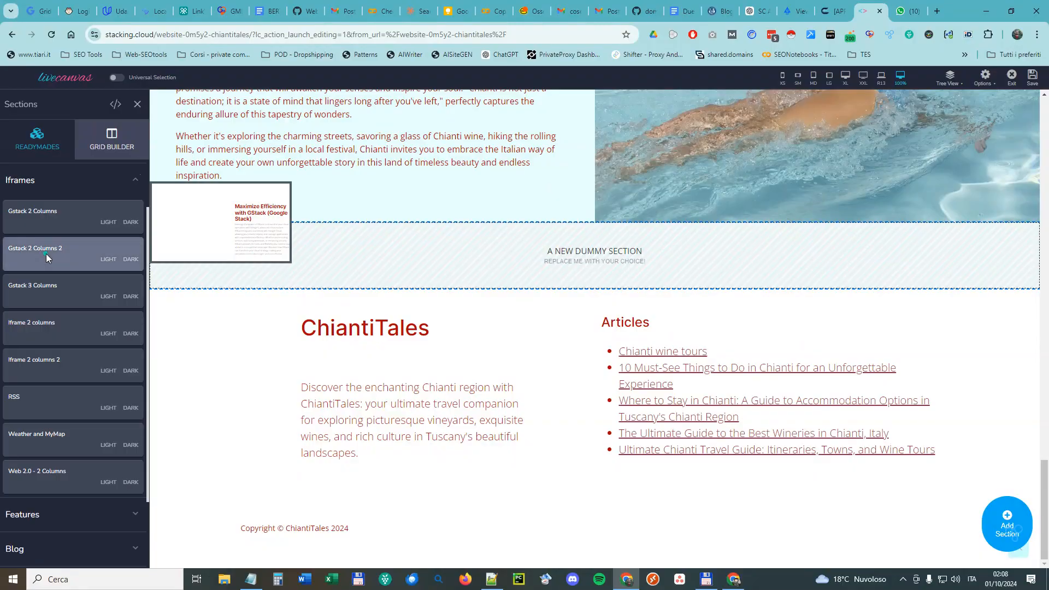
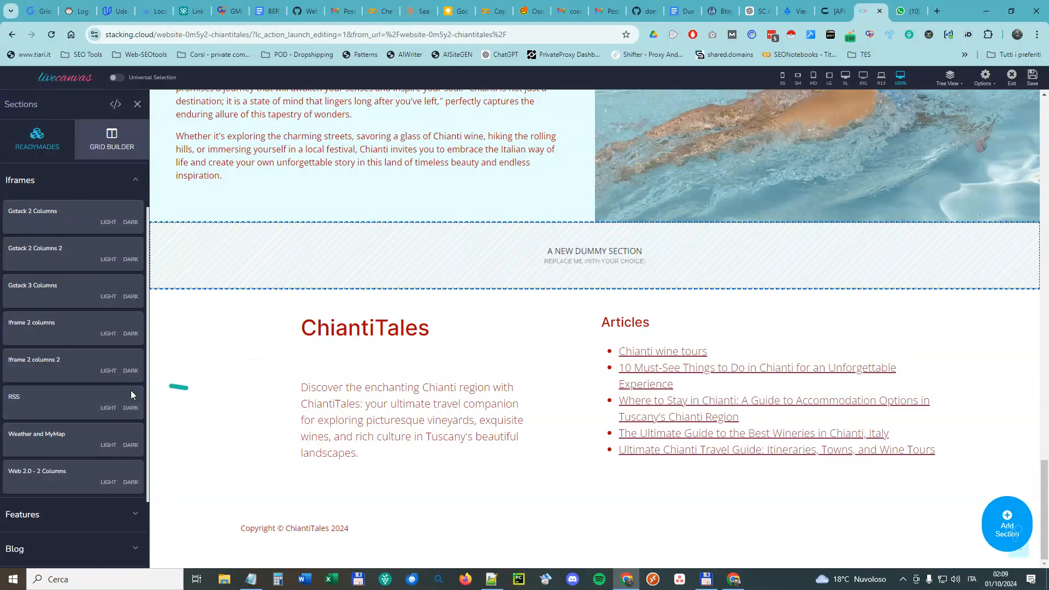
pyautogui.click(88, 405)
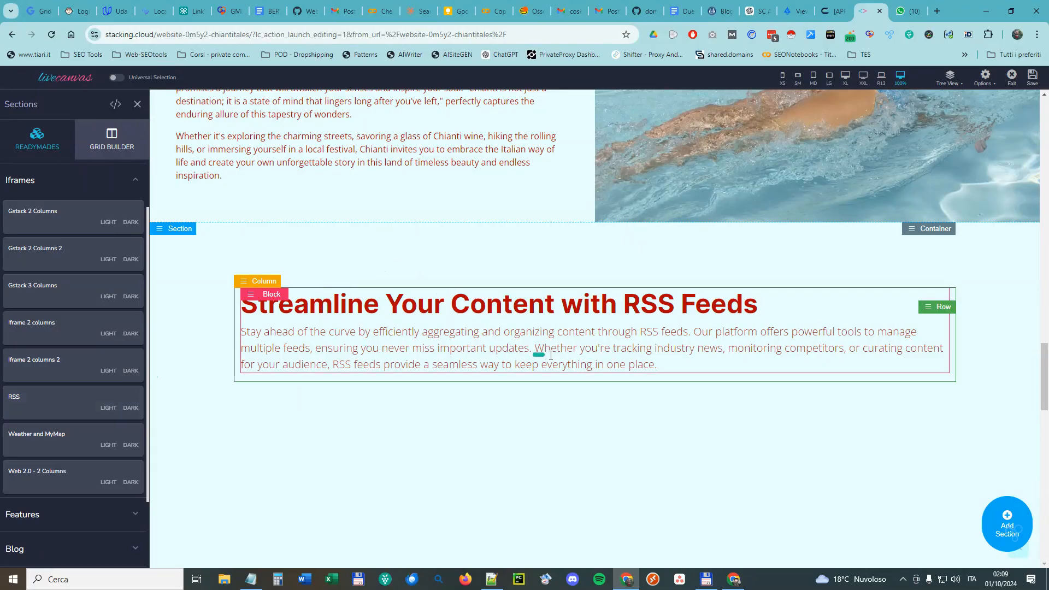
pyautogui.scroll(-5, 372, 273)
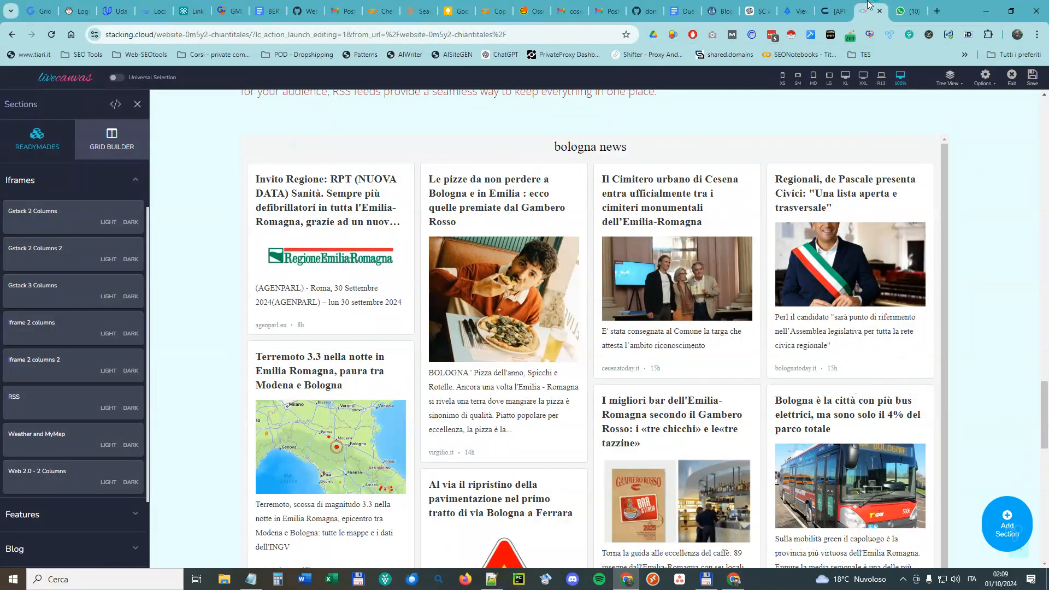
# Open rss.app in a new browser tab and go to the account's list of feeds
pyautogui.click(933, 17)
pyautogui.click(584, 30)
pyautogui.write('r')
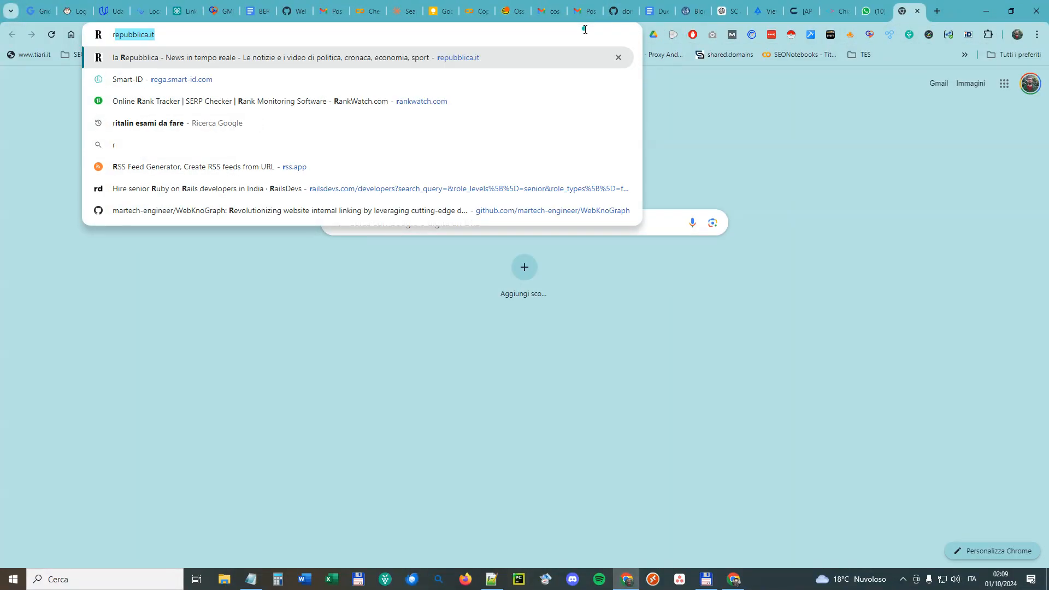
pyautogui.write('ss')
pyautogui.press('Return')
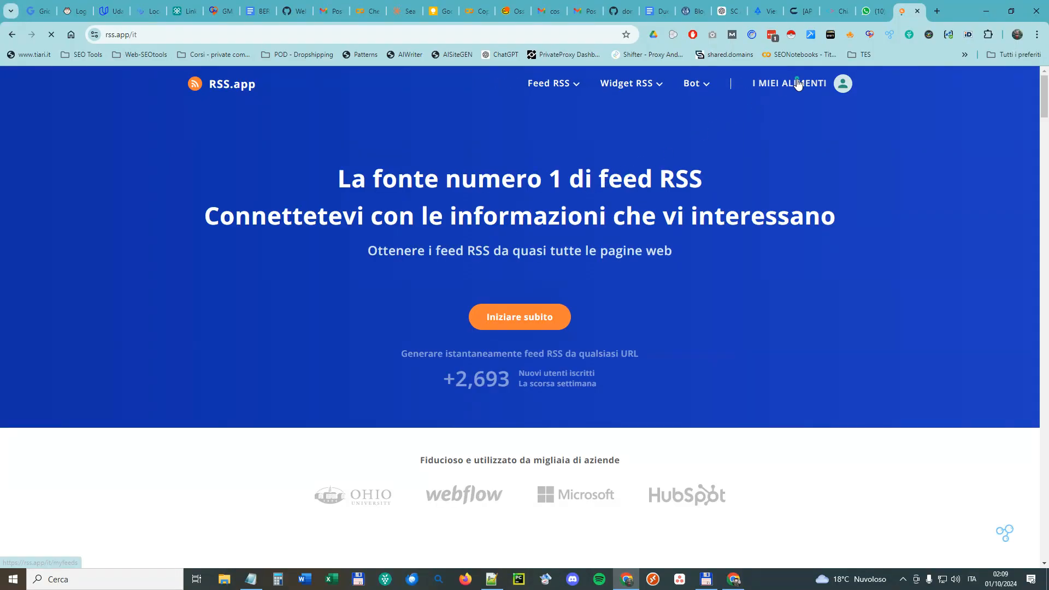
pyautogui.click(787, 84)
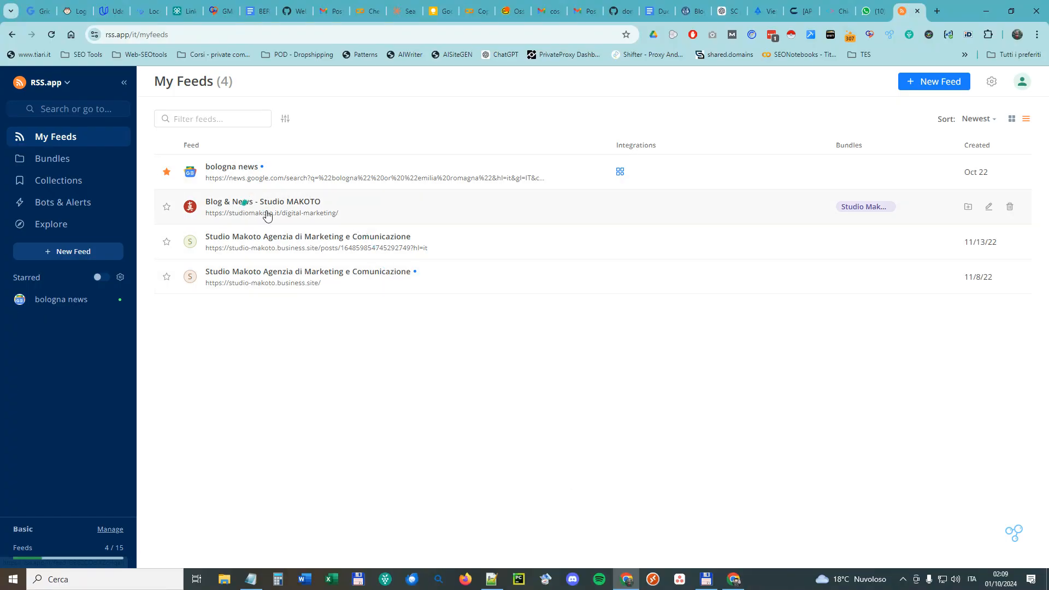
# Check the Studio Makoto Agenzia di Marketing e Comunicazione feed, then open Blog & News - Studio MAKOTO and examine its posts
pyautogui.click(305, 244)
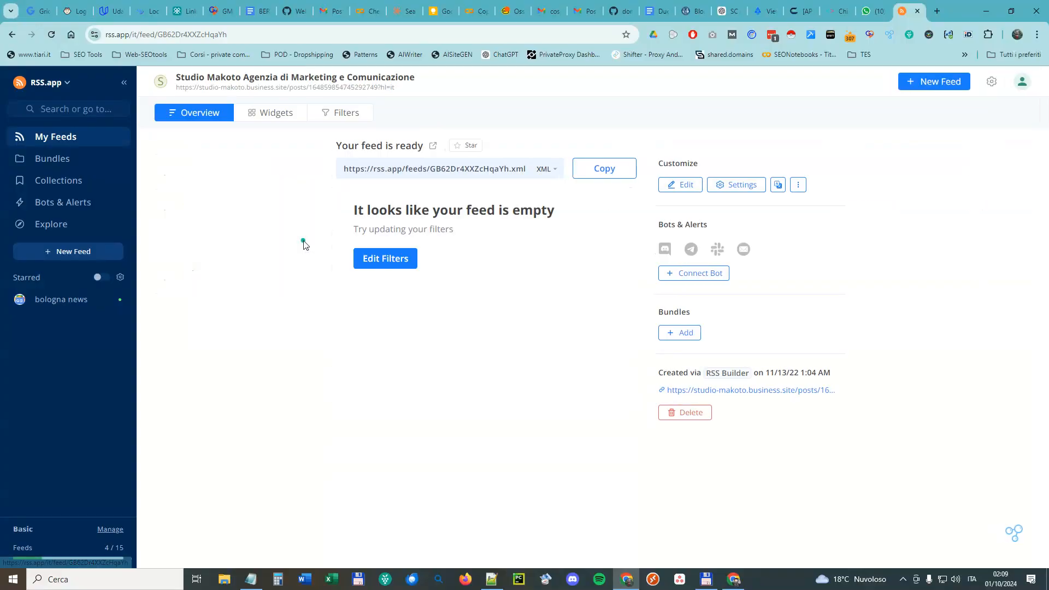
pyautogui.click(12, 35)
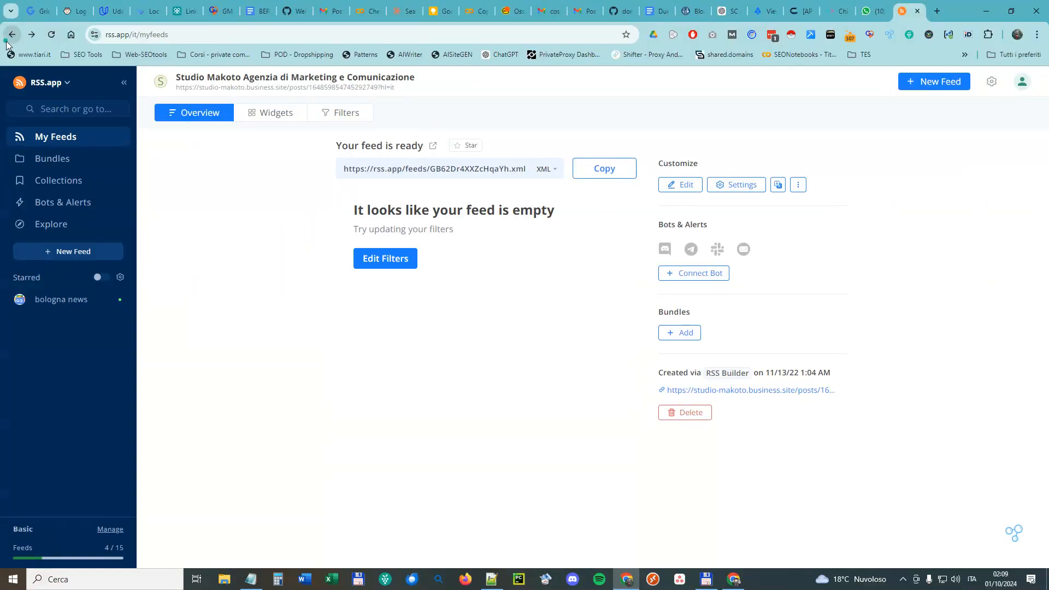
pyautogui.click(253, 210)
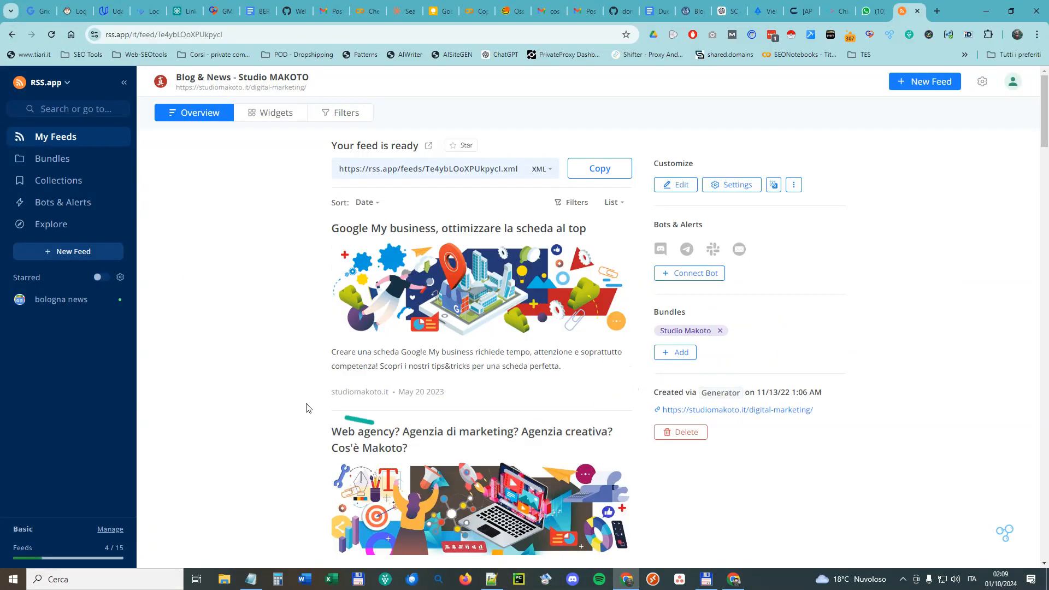
pyautogui.scroll(-5, 372, 338)
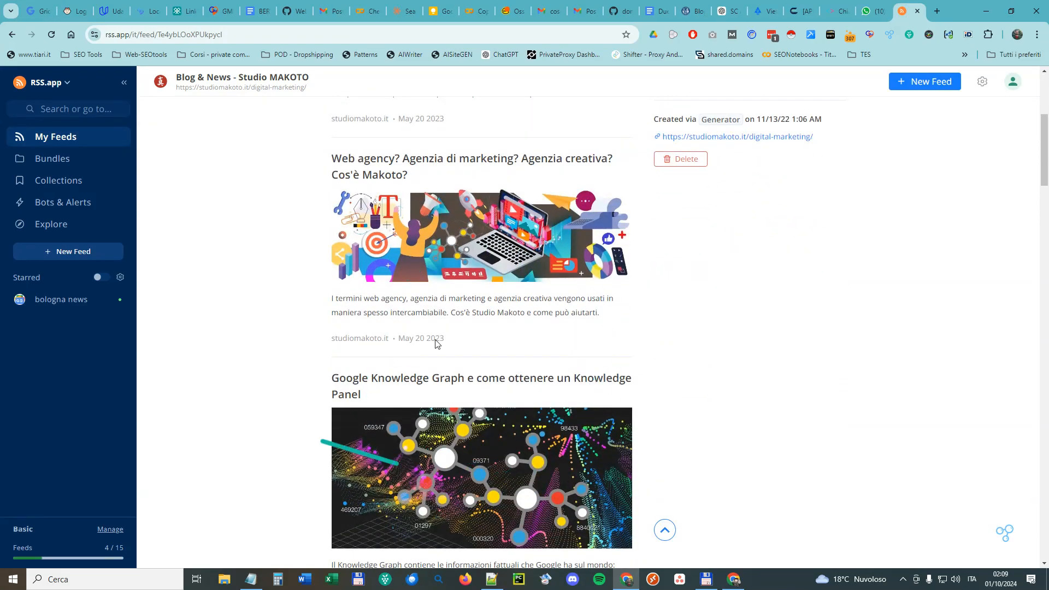
pyautogui.scroll(5, 527, 333)
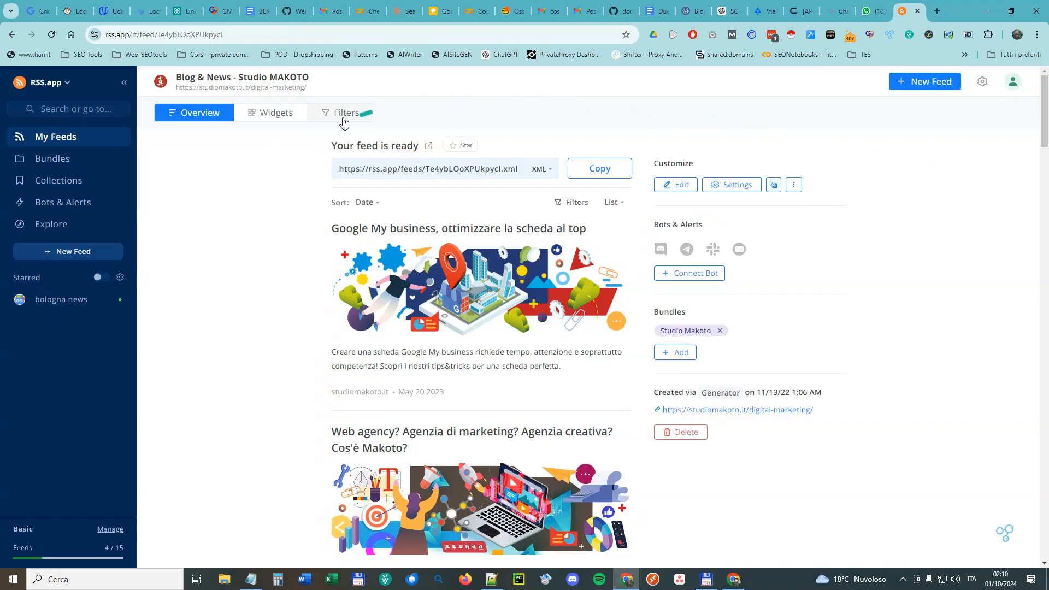
# Copy the IFrame embed code of the Blog & News - Studio MAKOTO feed's News Wall widget
pyautogui.click(289, 114)
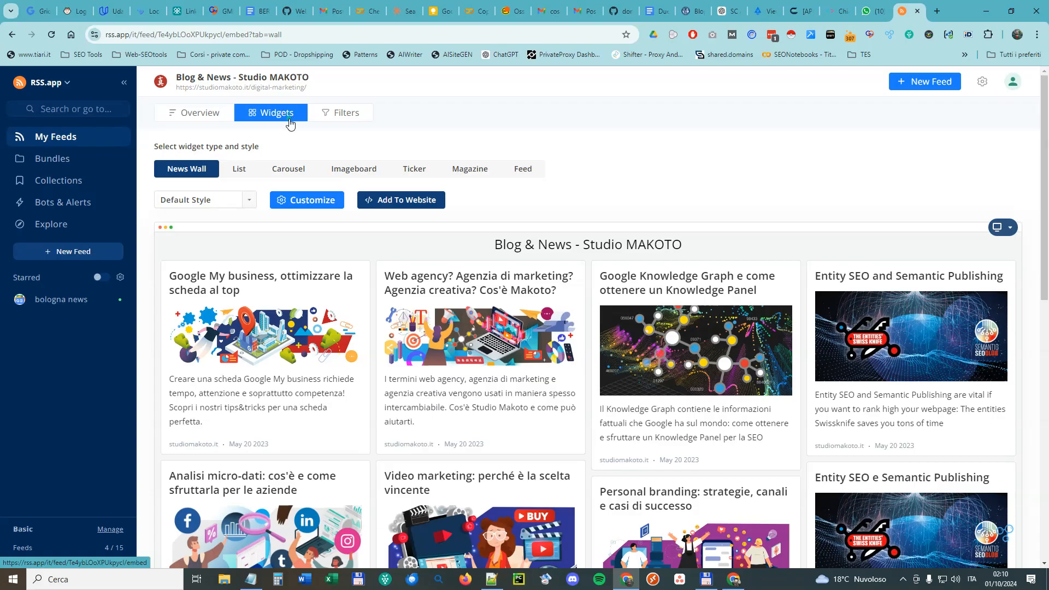
pyautogui.click(396, 206)
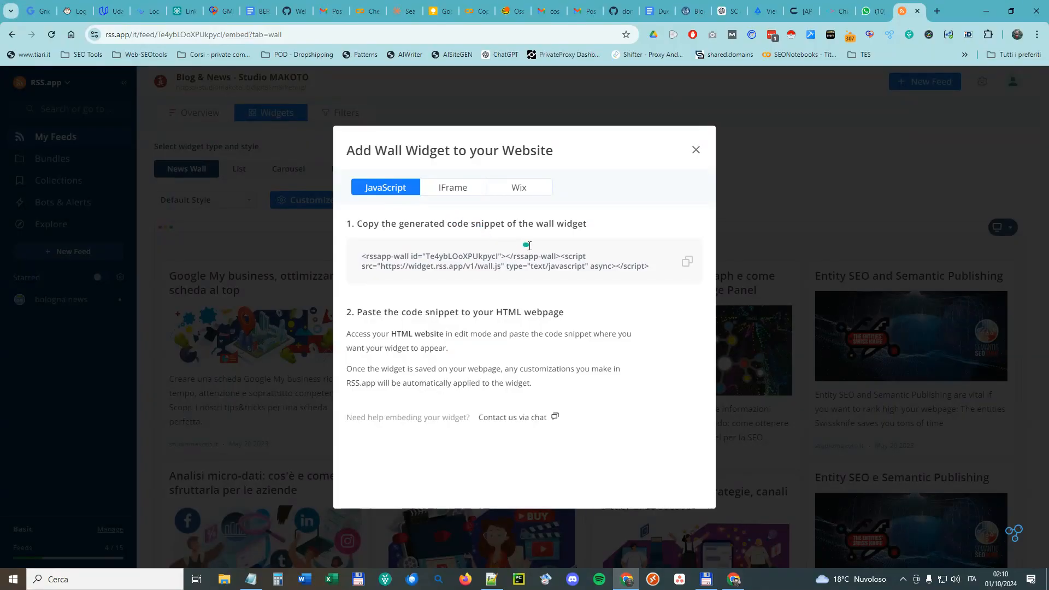
pyautogui.click(459, 191)
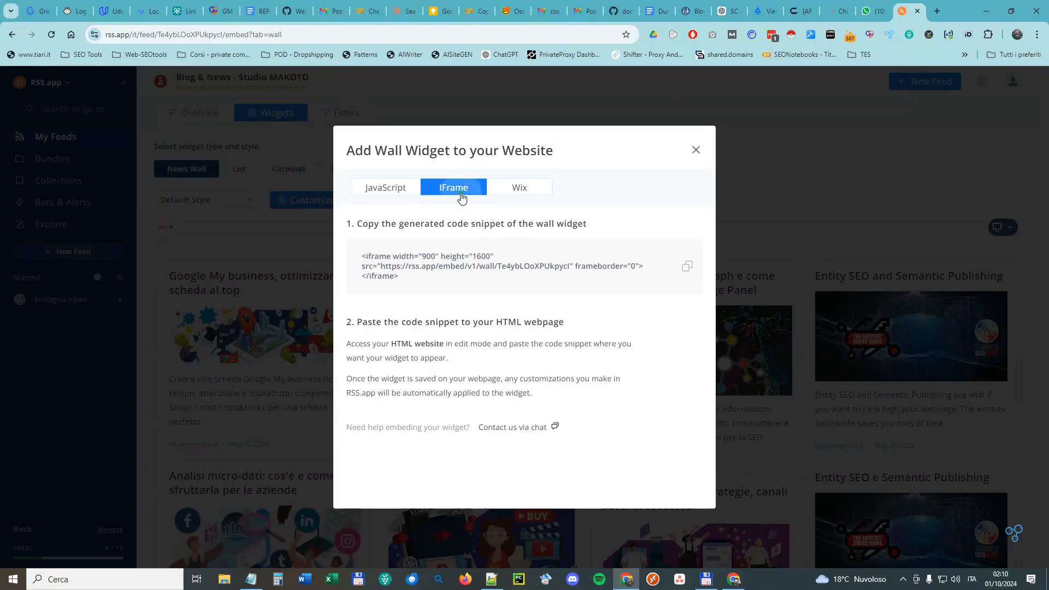
pyautogui.click(685, 272)
# Return to the ChiantiTales page editor and open the iframe settings of the bologna news embed in the RSS section
pyautogui.click(796, 12)
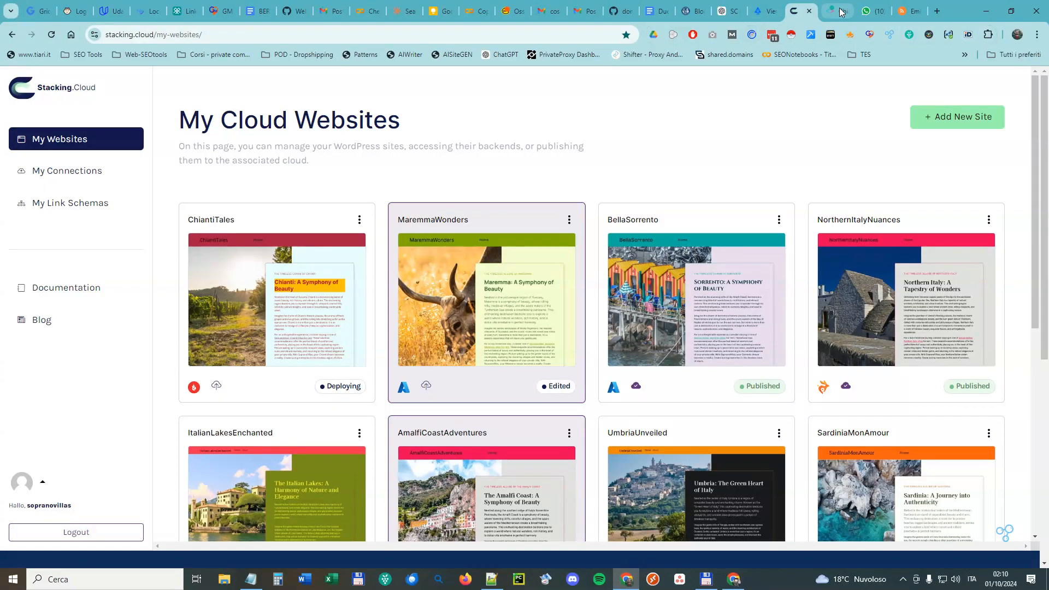
pyautogui.click(845, 12)
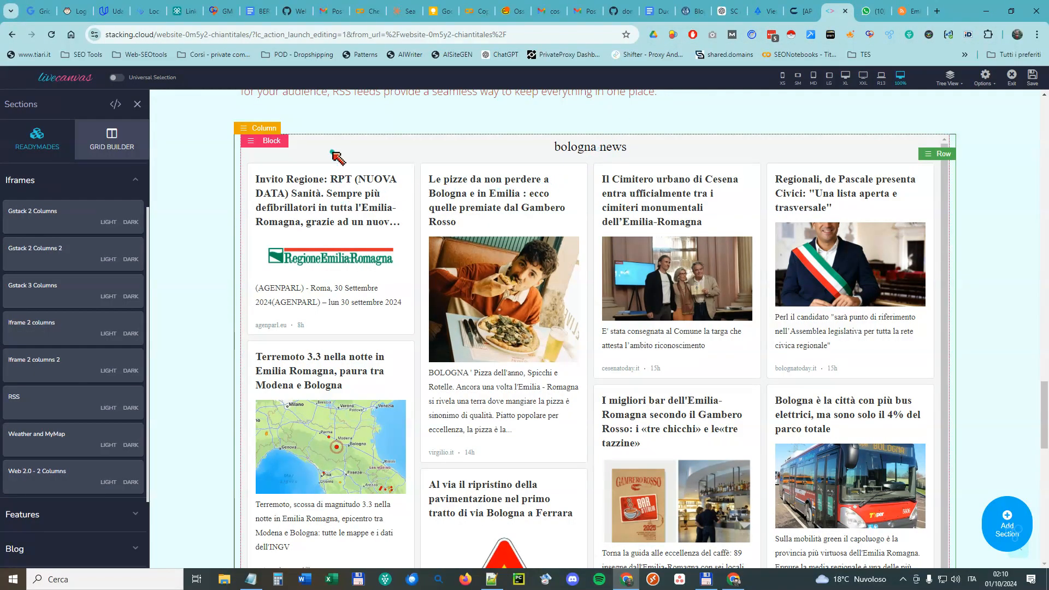
pyautogui.click(482, 149)
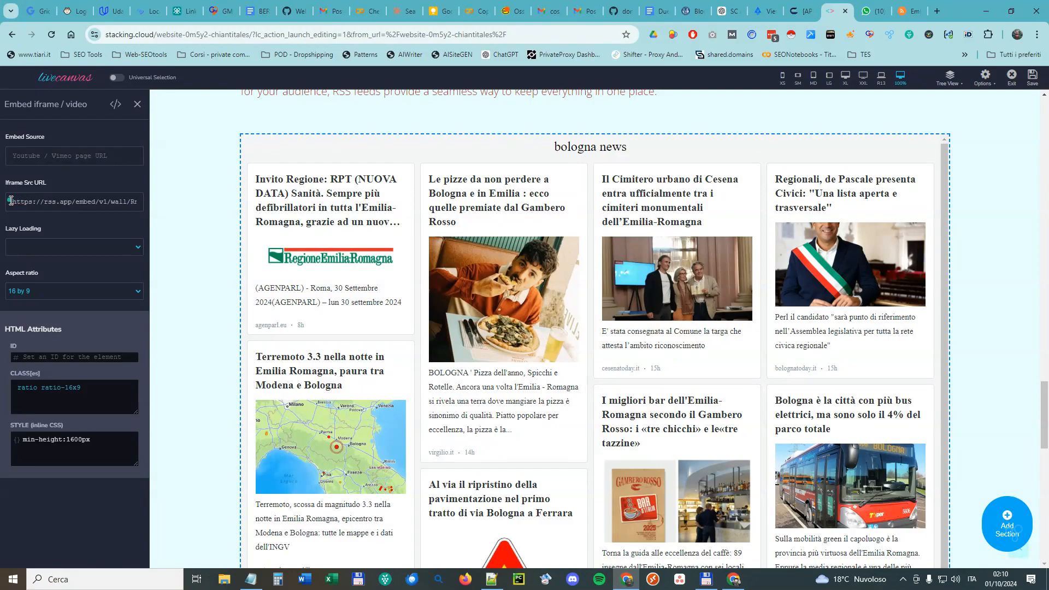
pyautogui.moveTo(11, 201); pyautogui.dragTo(186, 213)
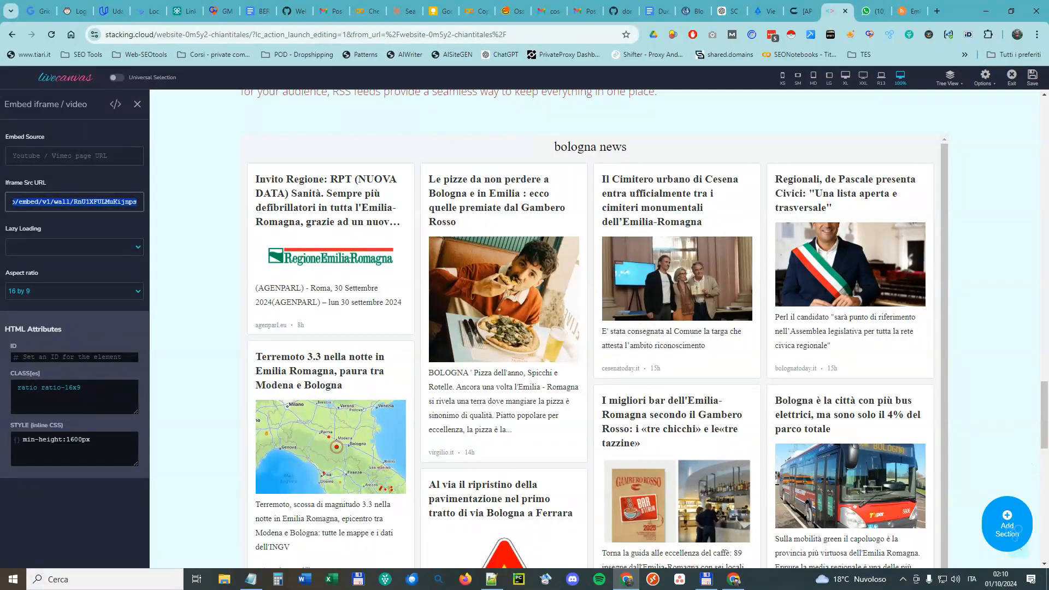
pyautogui.hotkey('alt', 'Tab')
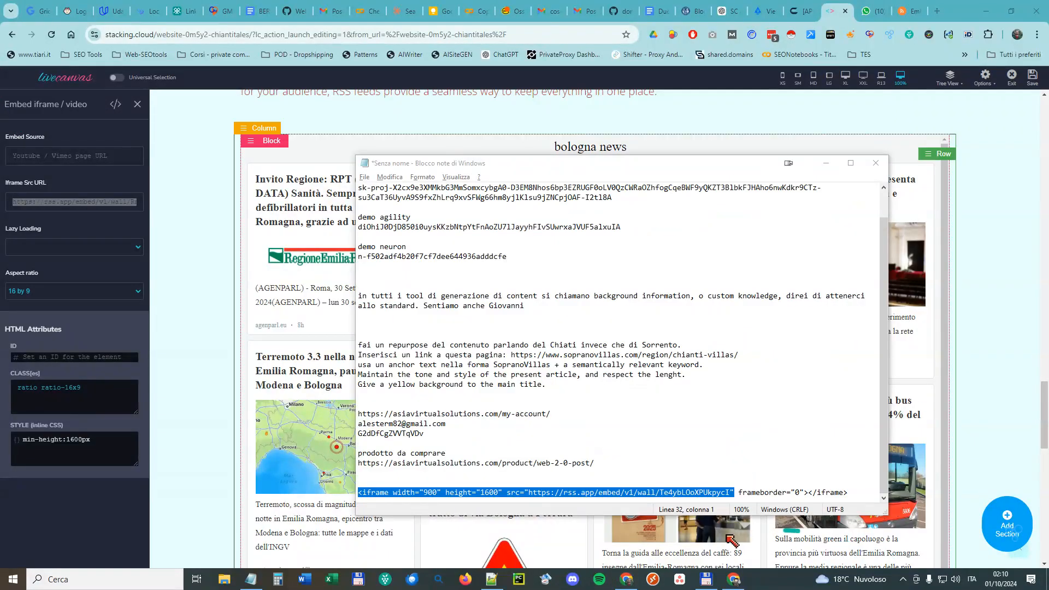
pyautogui.click(495, 489)
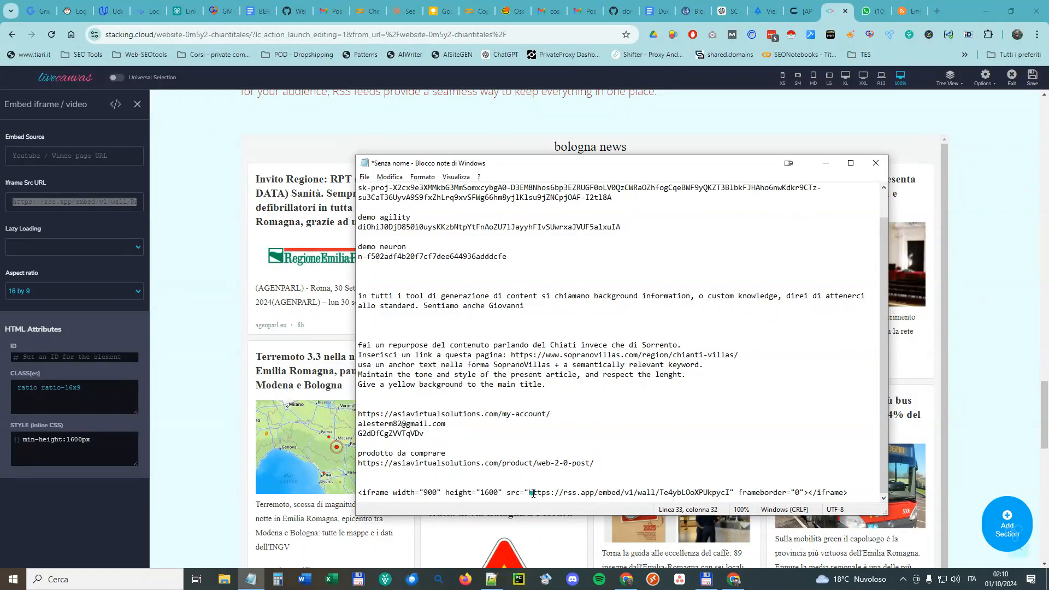
pyautogui.click(64, 200)
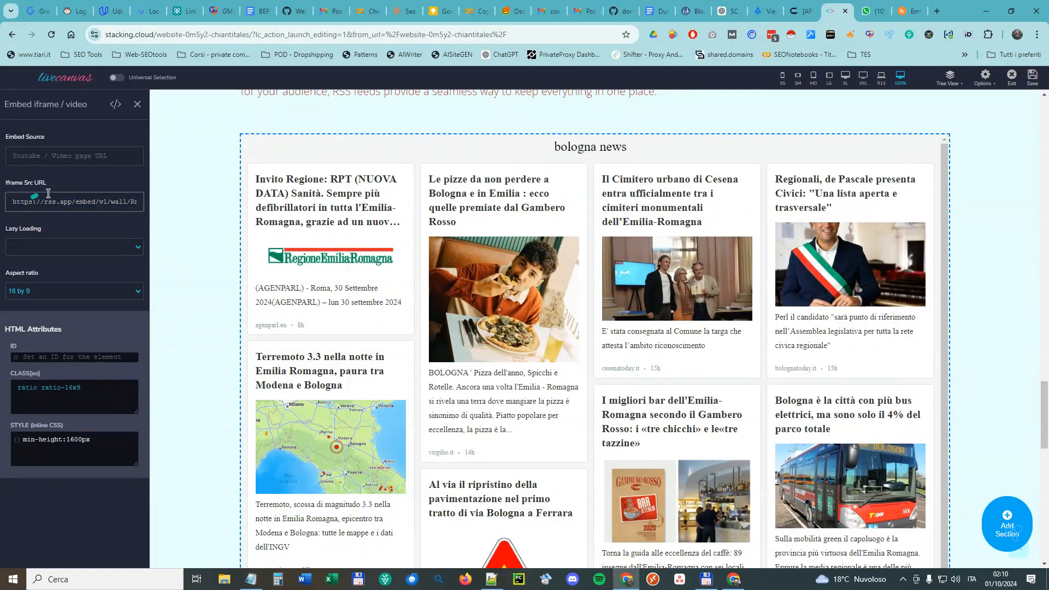
pyautogui.hotkey('alt', 'Tab')
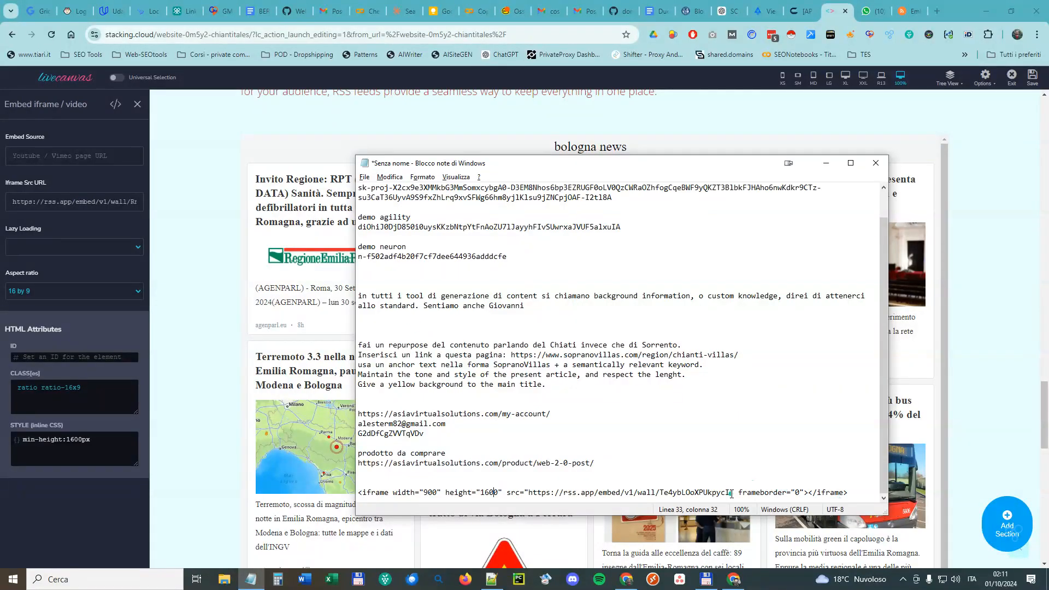
pyautogui.moveTo(731, 494); pyautogui.dragTo(515, 494)
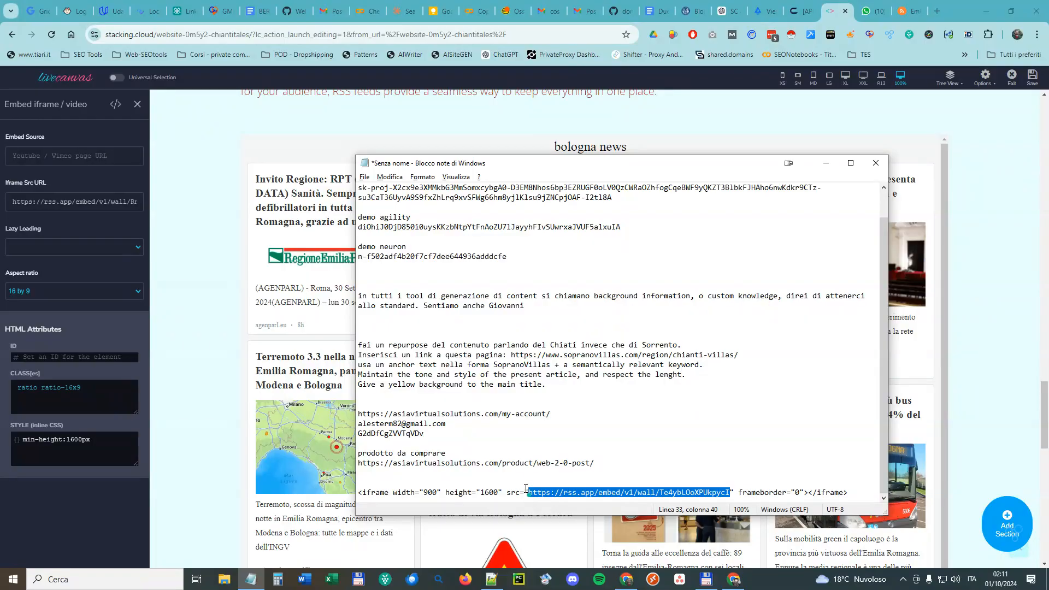
pyautogui.tripleClick(101, 202)
pyautogui.hotkey('ctrl', 'v')
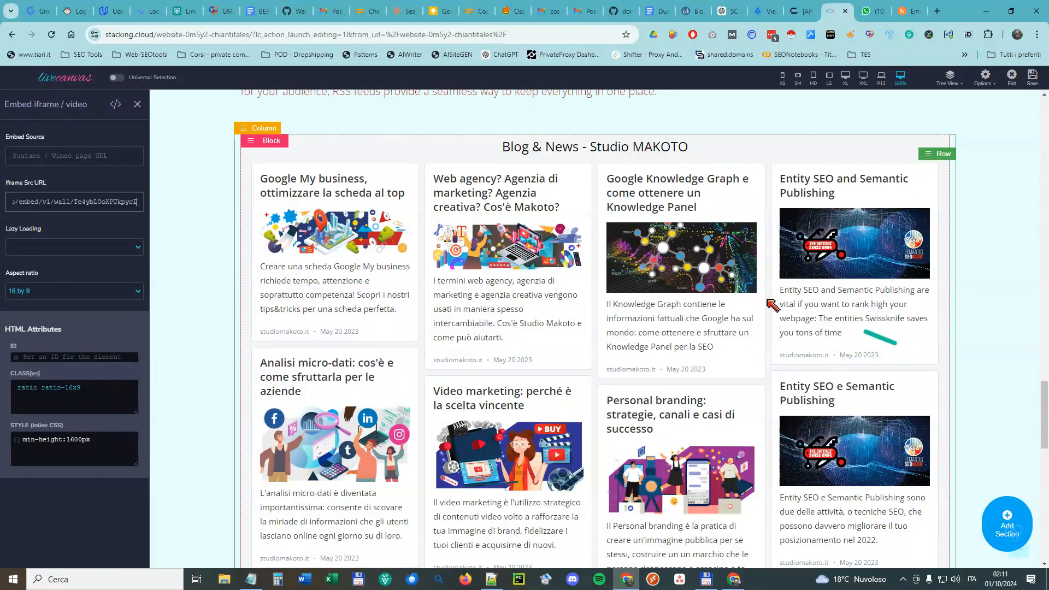
pyautogui.click(138, 107)
# Open the feed block's HTML and try min-height values of 600px, 1600px and 2600px for the embed
pyautogui.scroll(3, 314, 250)
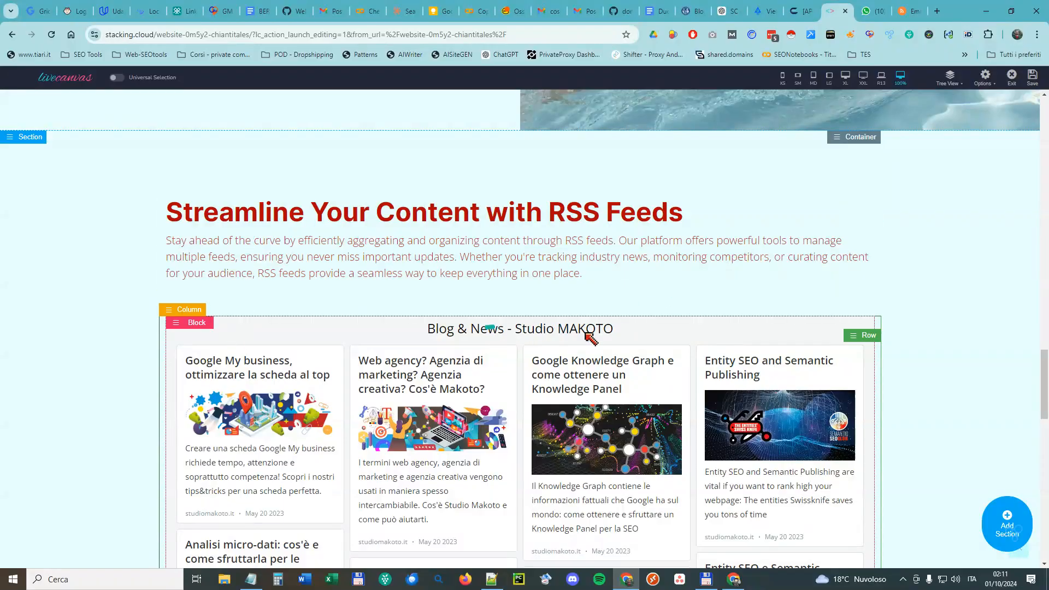
pyautogui.scroll(-3, 383, 349)
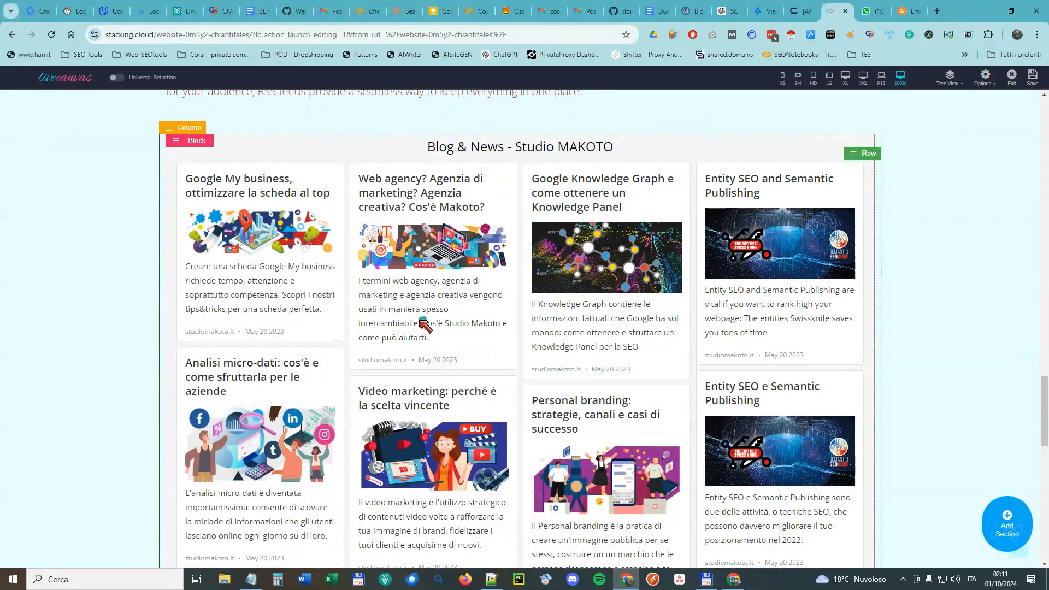
pyautogui.scroll(-5, 328, 350)
pyautogui.scroll(8, 138, 321)
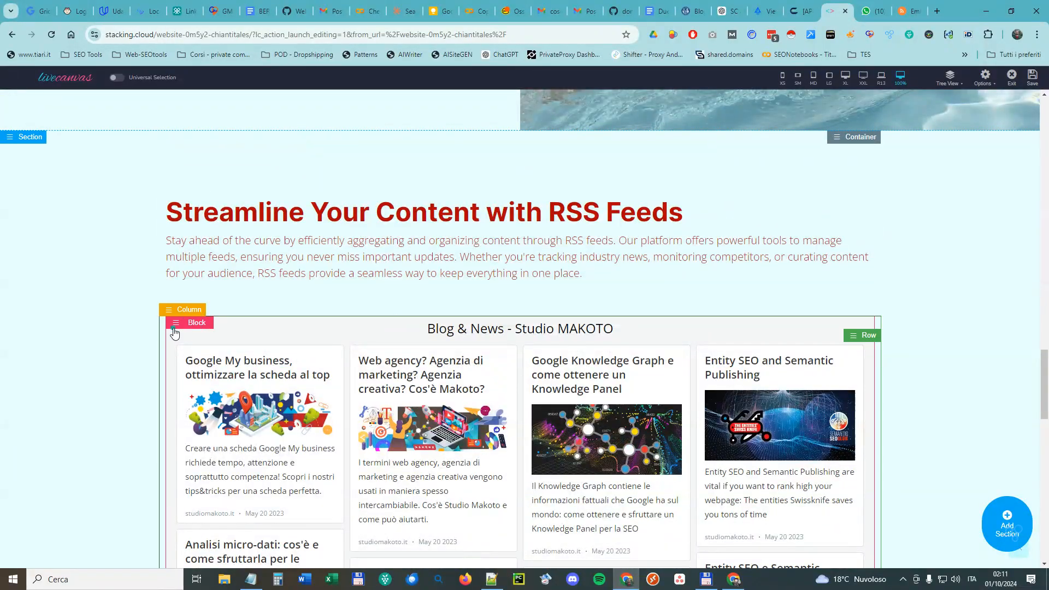
pyautogui.click(174, 326)
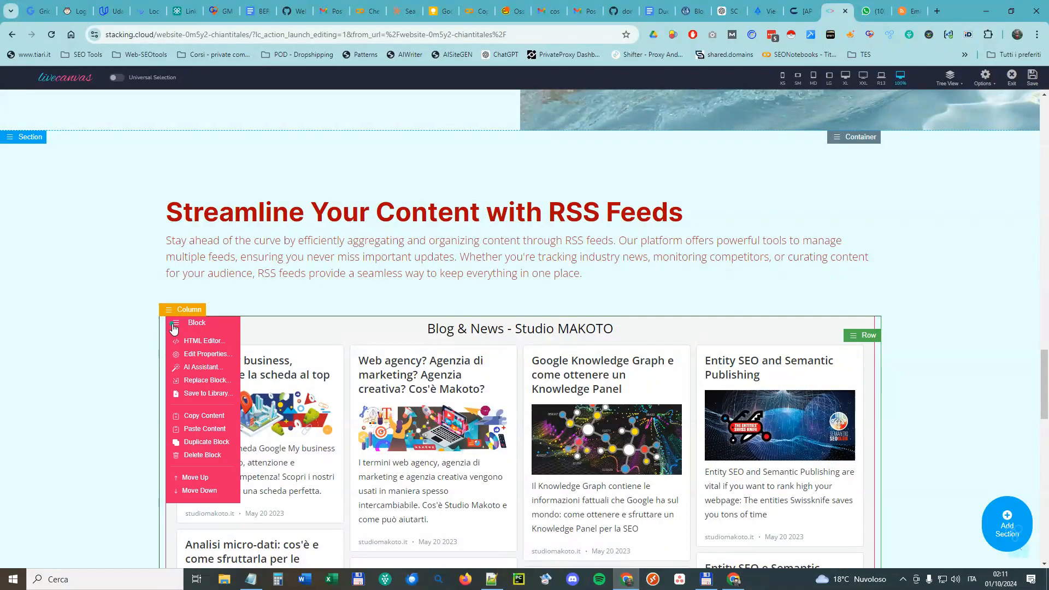
pyautogui.click(204, 341)
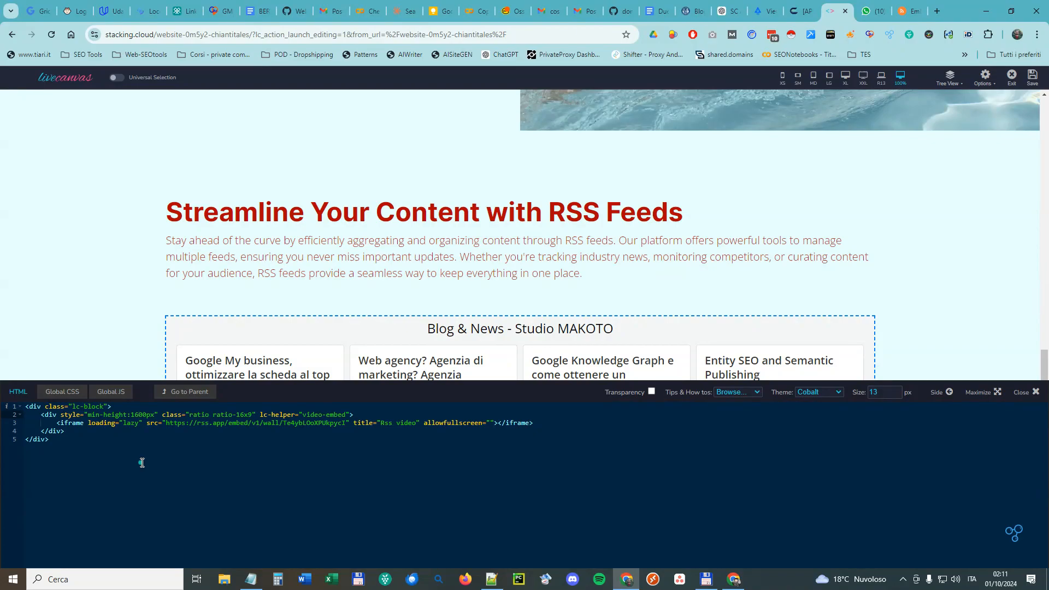
pyautogui.press('BackSpace')
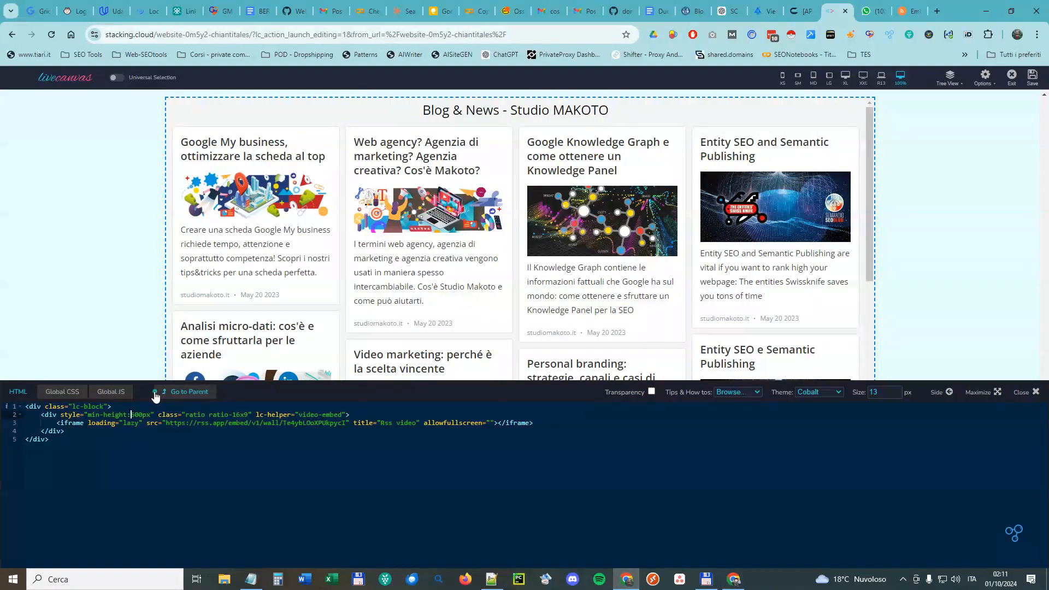
pyautogui.write('1')
pyautogui.scroll(-14, 418, 219)
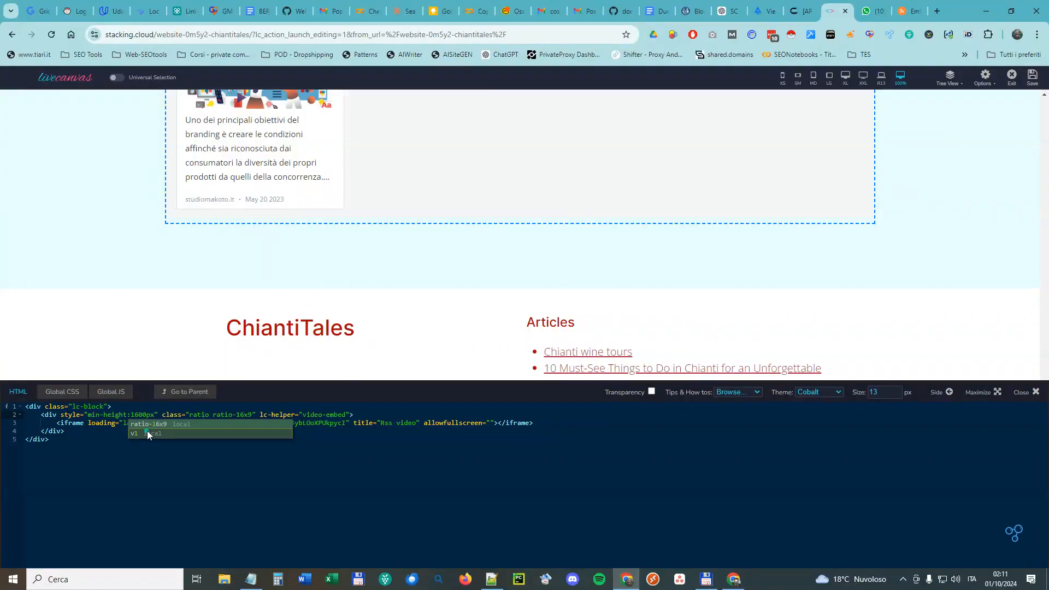
pyautogui.press('BackSpace')
pyautogui.write('2')
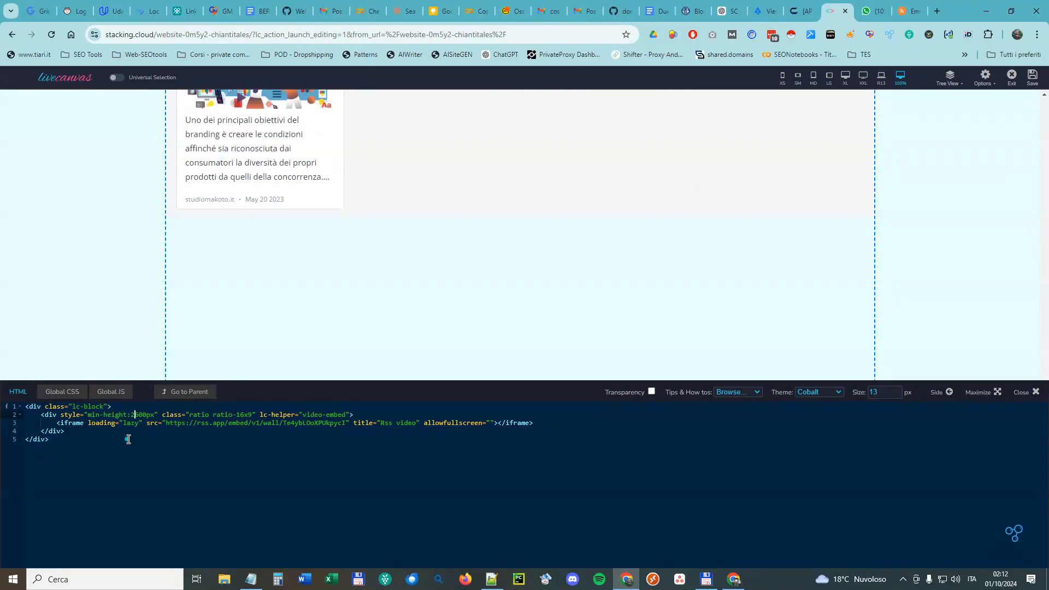
# Set the feed embed's min-height to 1000px in the block's HTML and close the code editor
pyautogui.press('BackSpace')
pyautogui.press('Delete')
pyautogui.write('10')
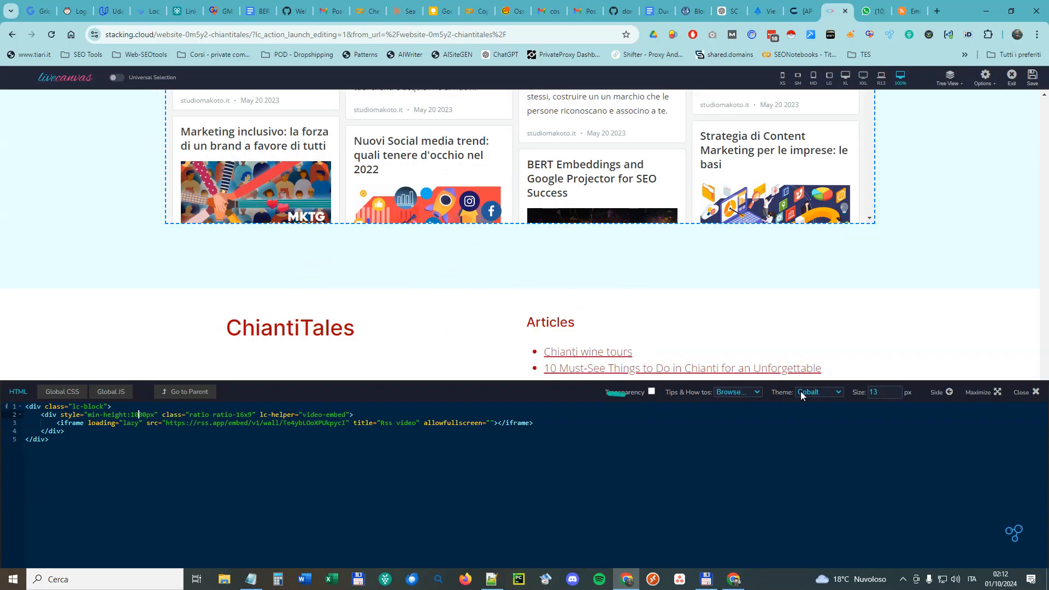
pyautogui.click(1022, 392)
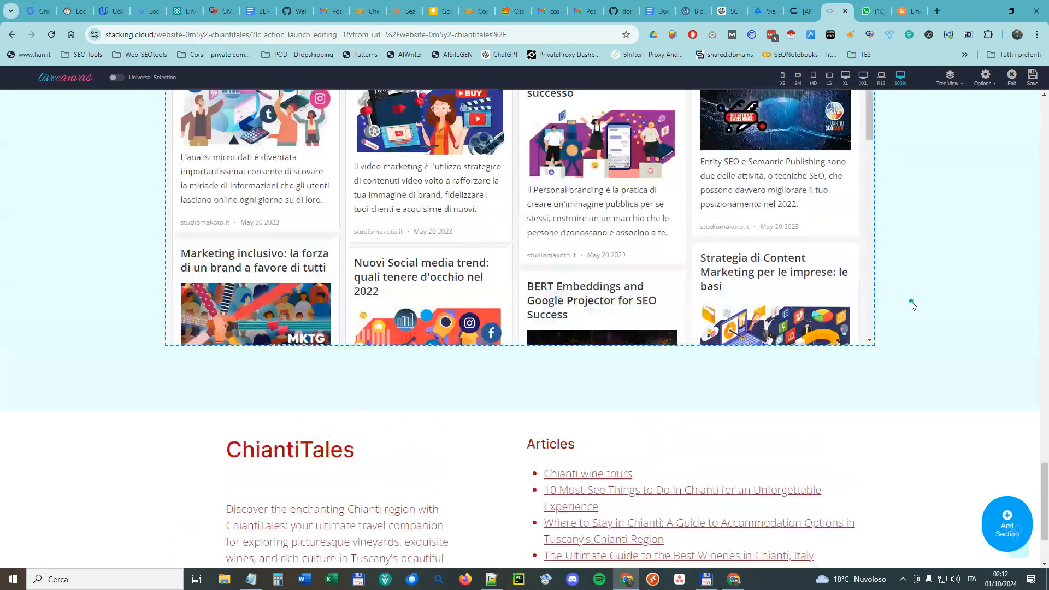
# Exit the page editor without saving the changes and go back to the list of cloud websites
pyautogui.scroll(7, 911, 304)
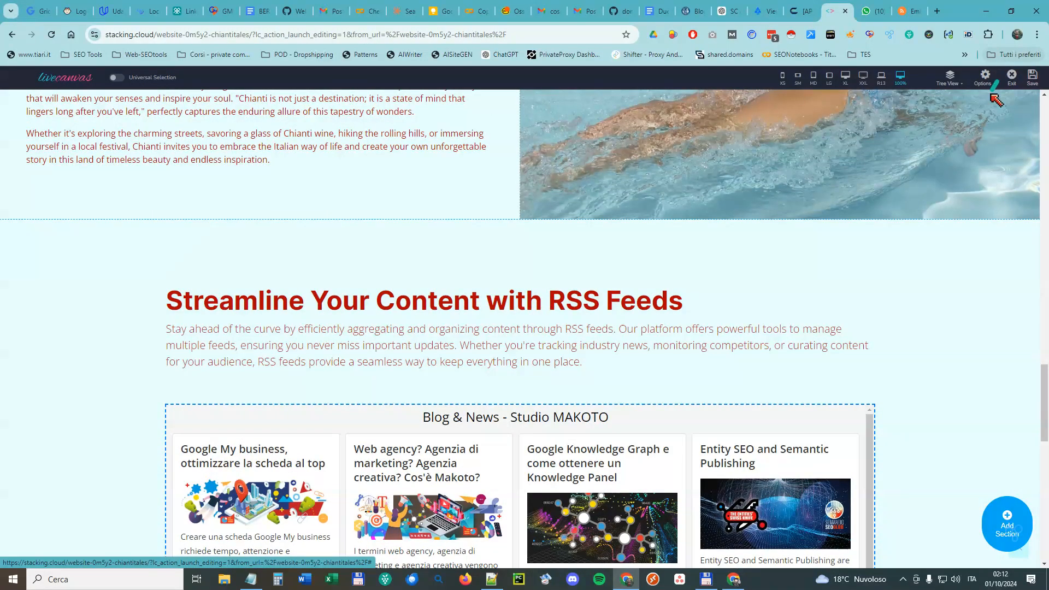
pyautogui.click(1013, 77)
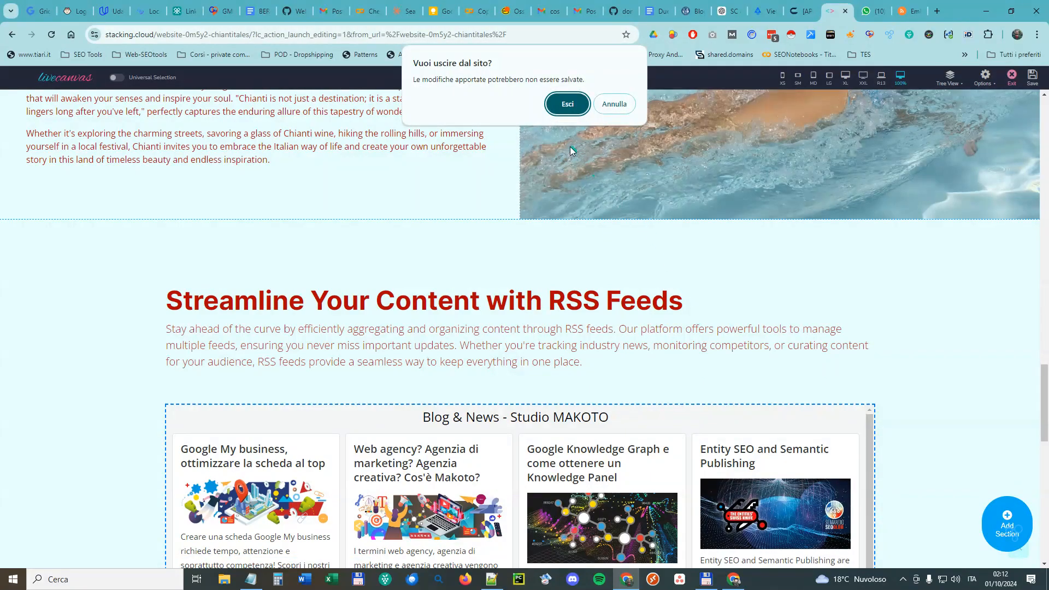
pyautogui.click(563, 104)
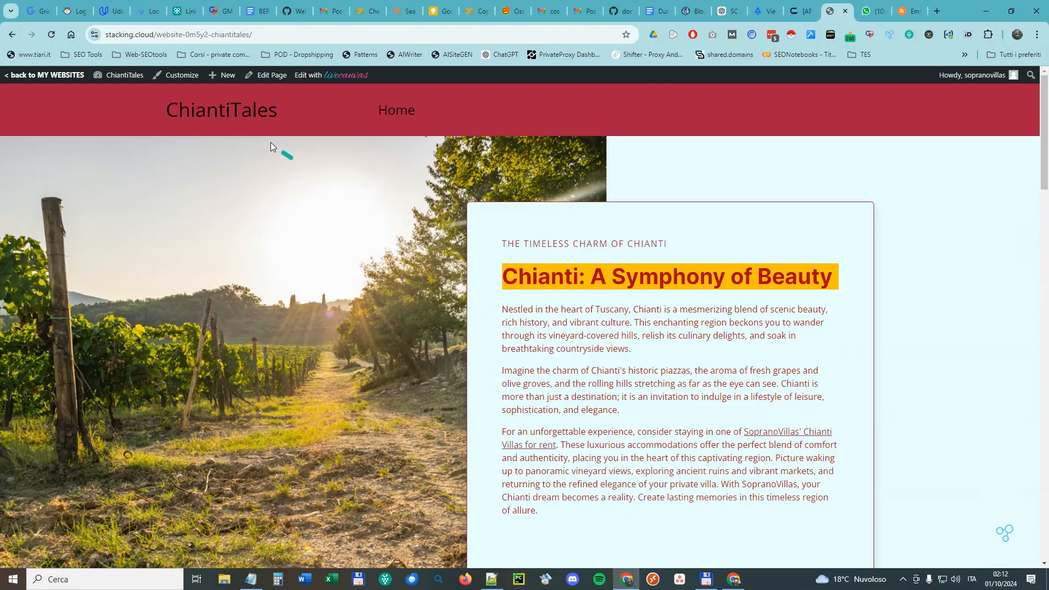
pyautogui.click(45, 75)
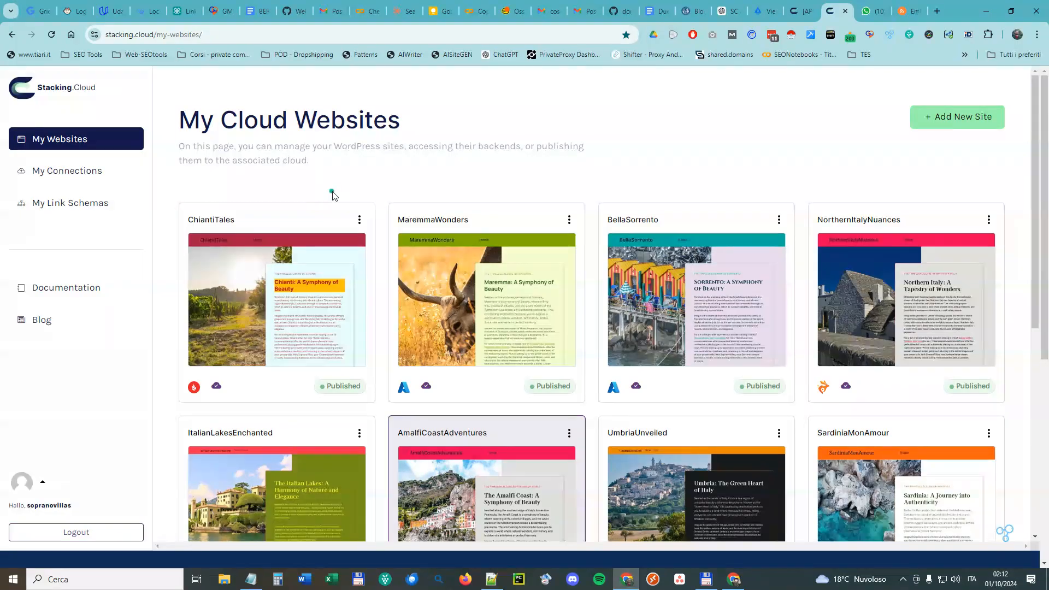
# Start publishing the edited AmalfiCoastAdventures site to its associated cloud
pyautogui.scroll(-3, 525, 438)
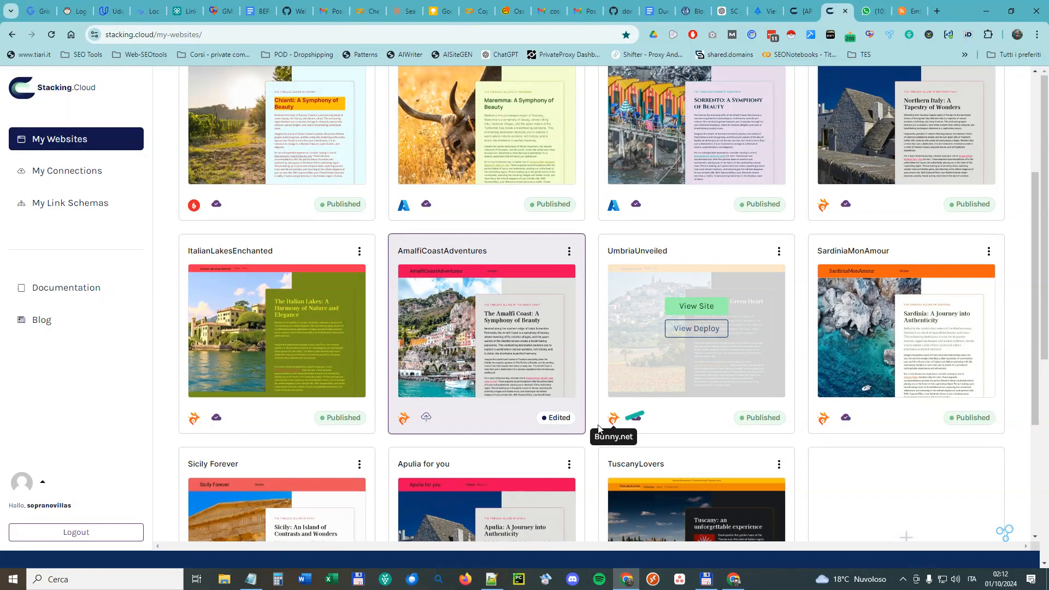
pyautogui.click(426, 418)
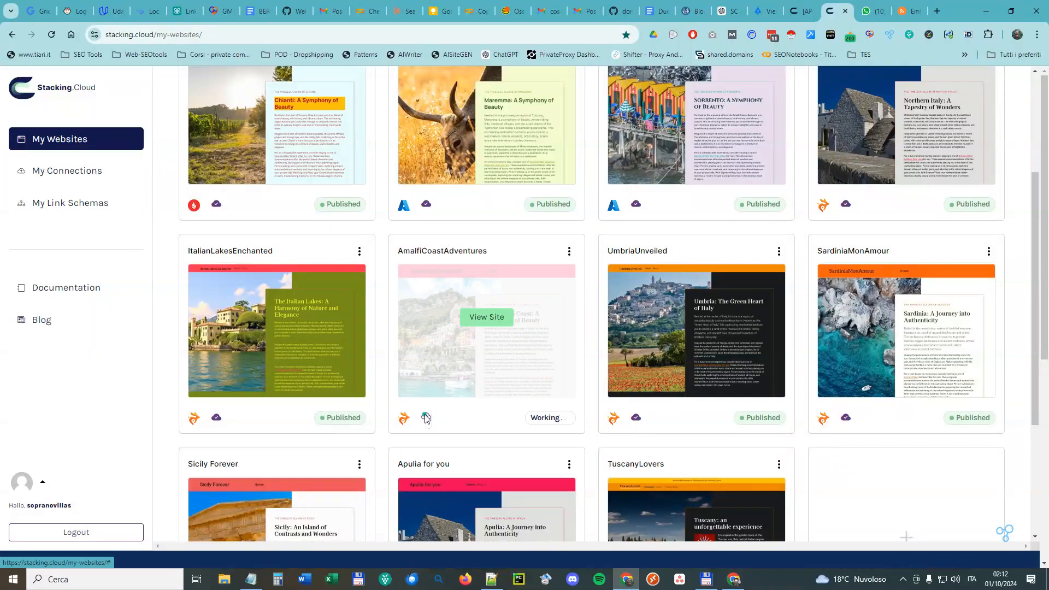